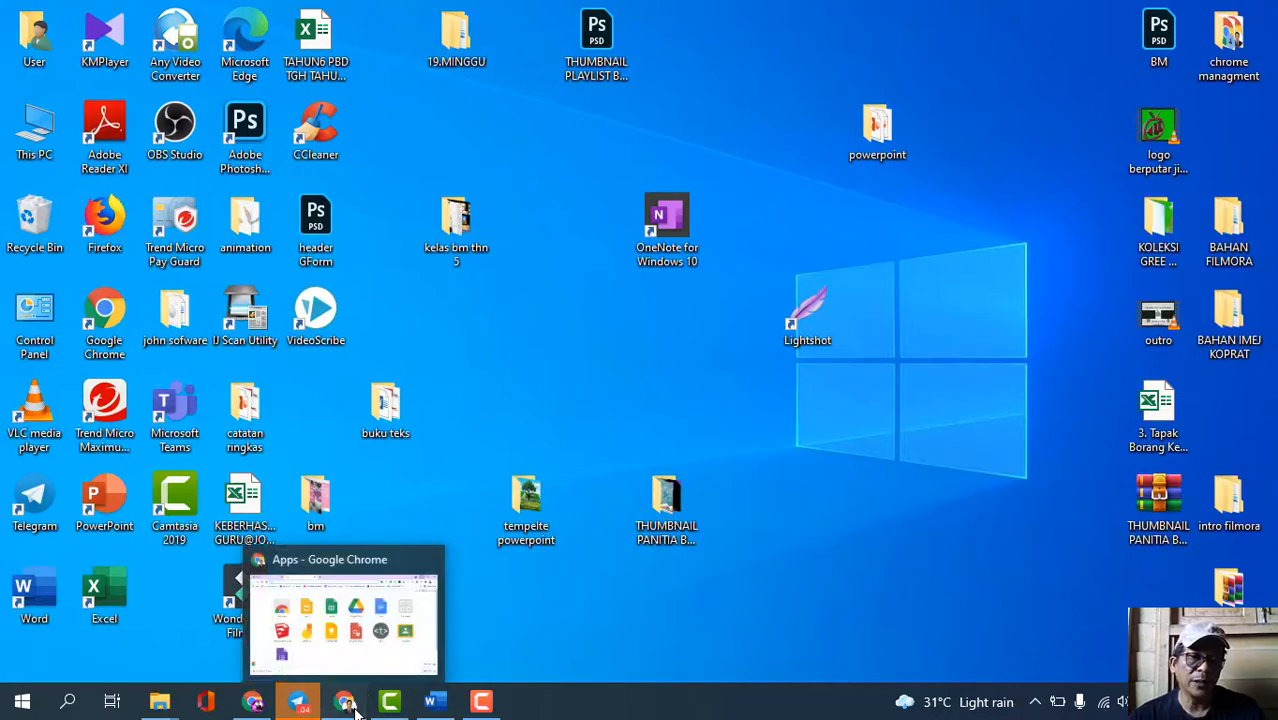
Search 'teacher made' in a new Chrome tab and open the TeacherMade website.
left_click(355, 706)
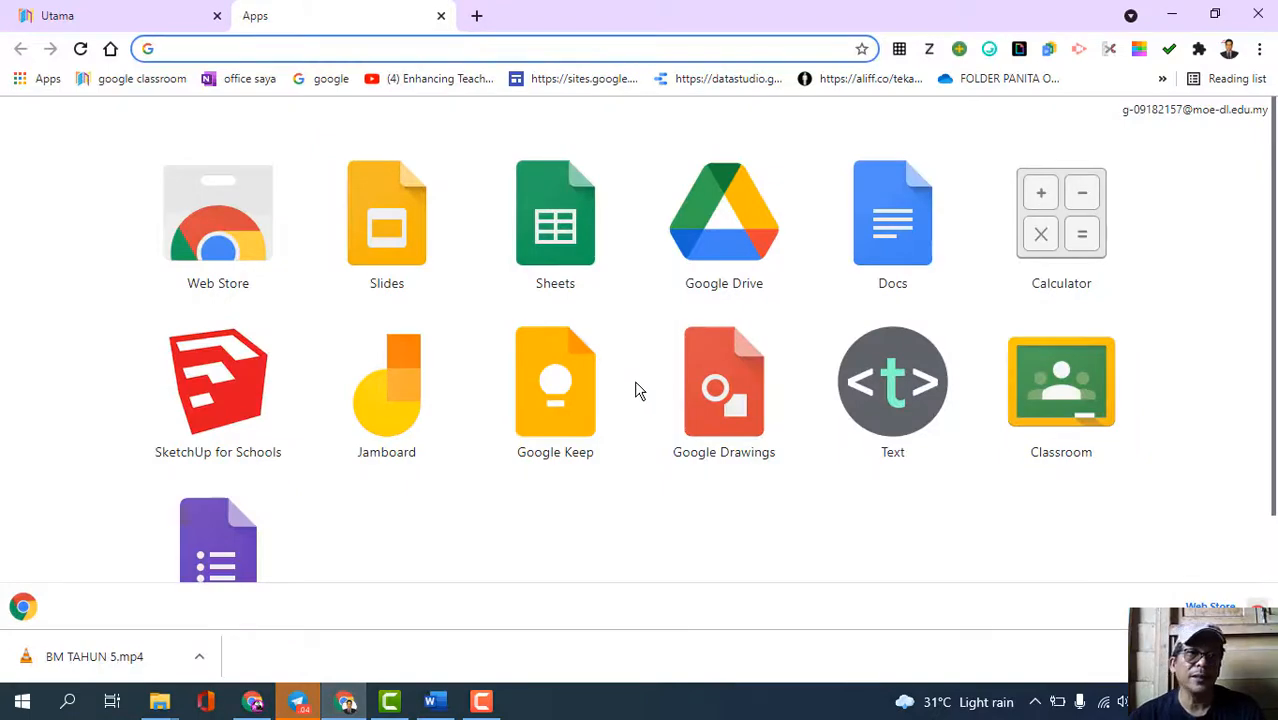
left_click(440, 16)
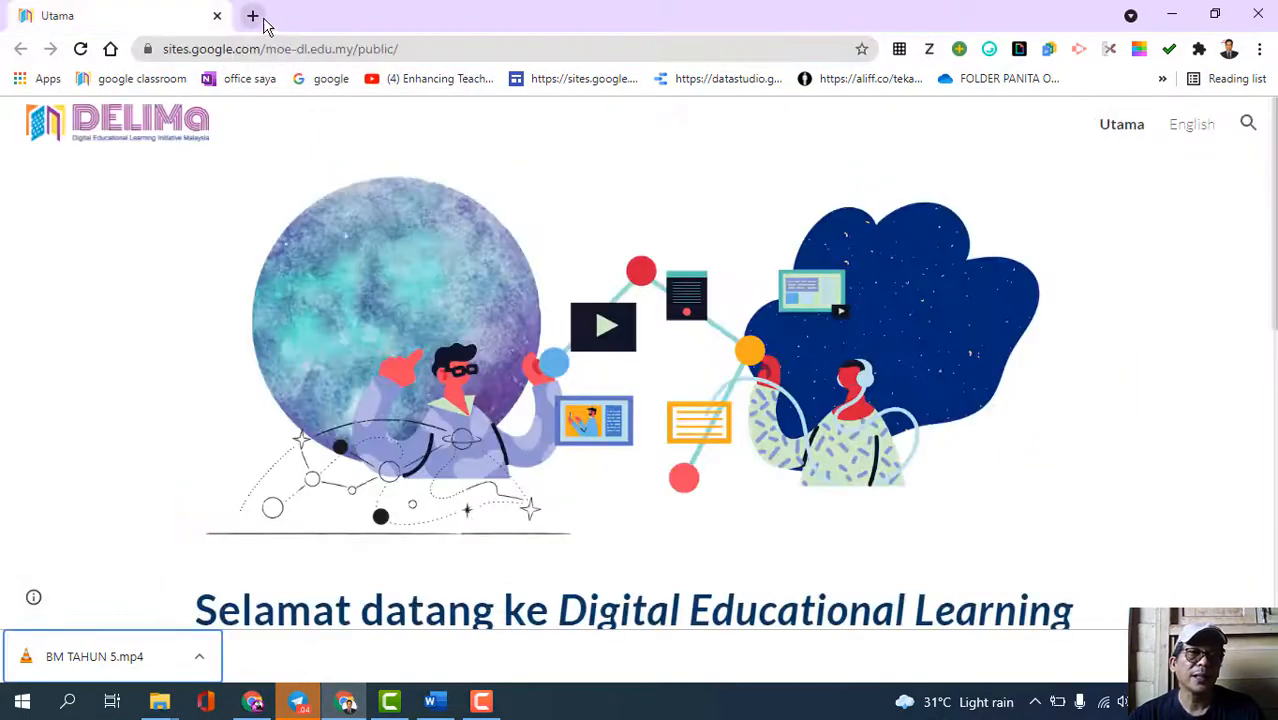
left_click(253, 16)
left_click(261, 51)
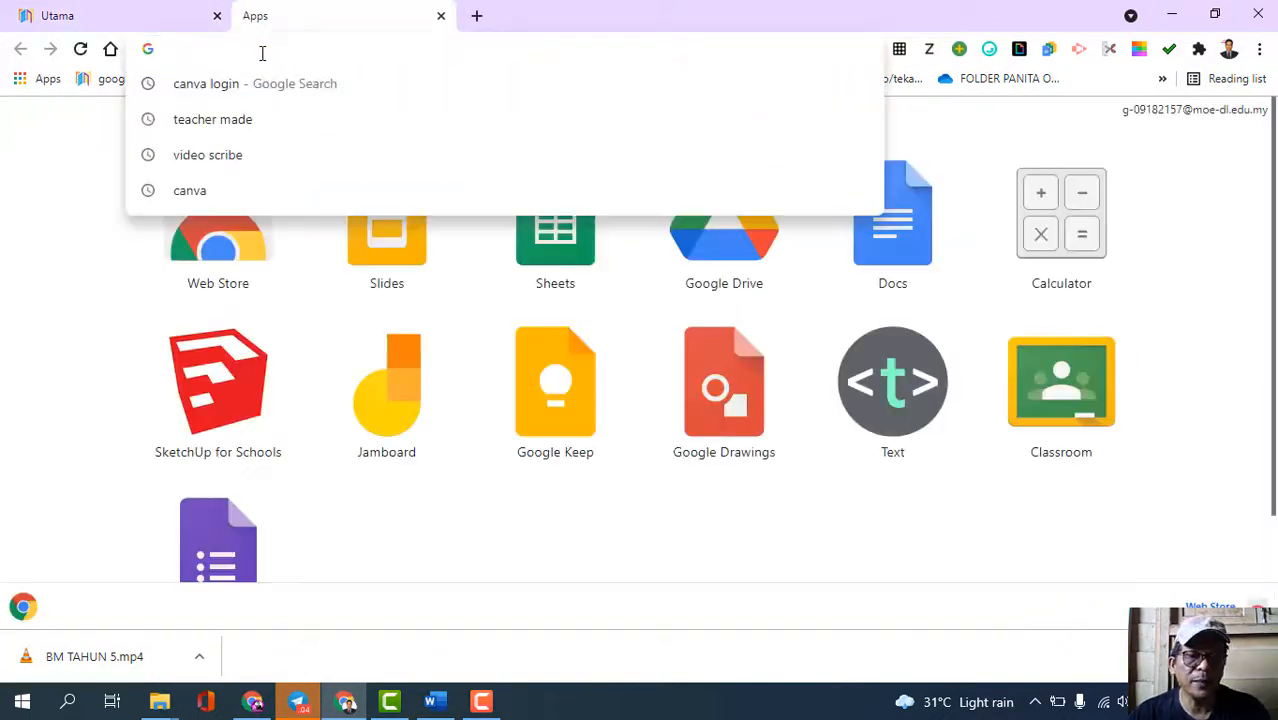
type("te")
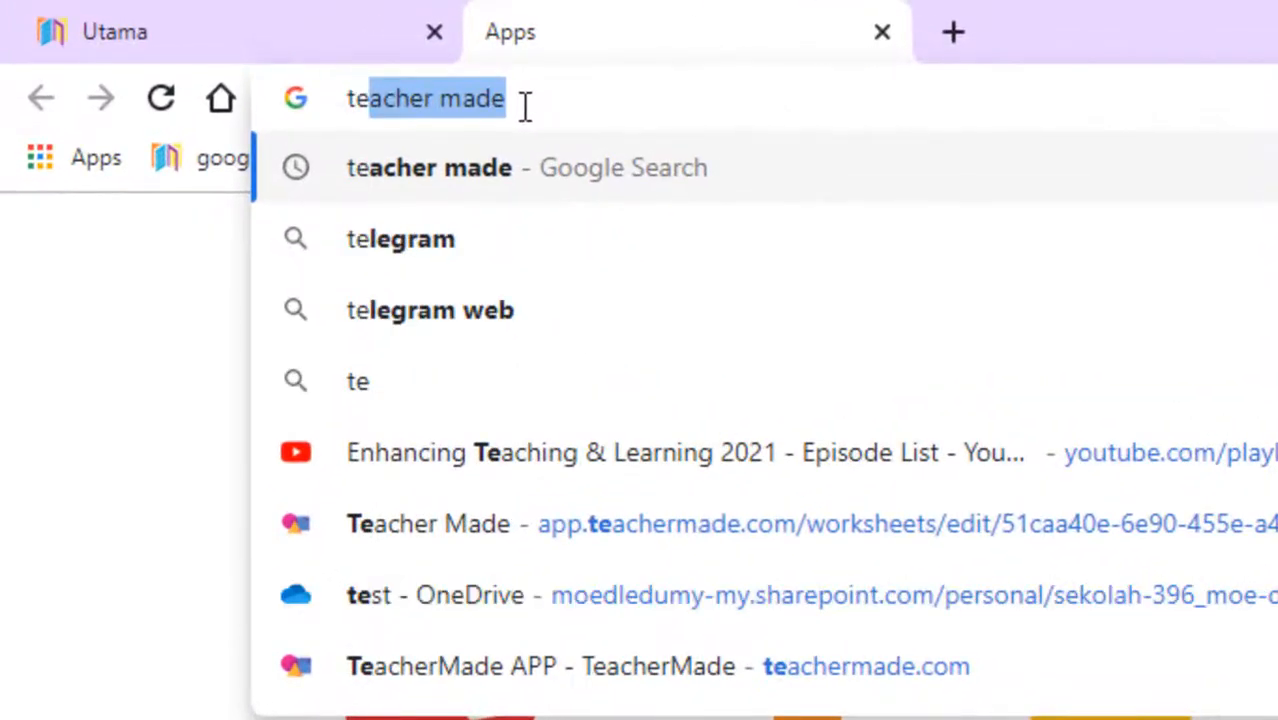
type("ac")
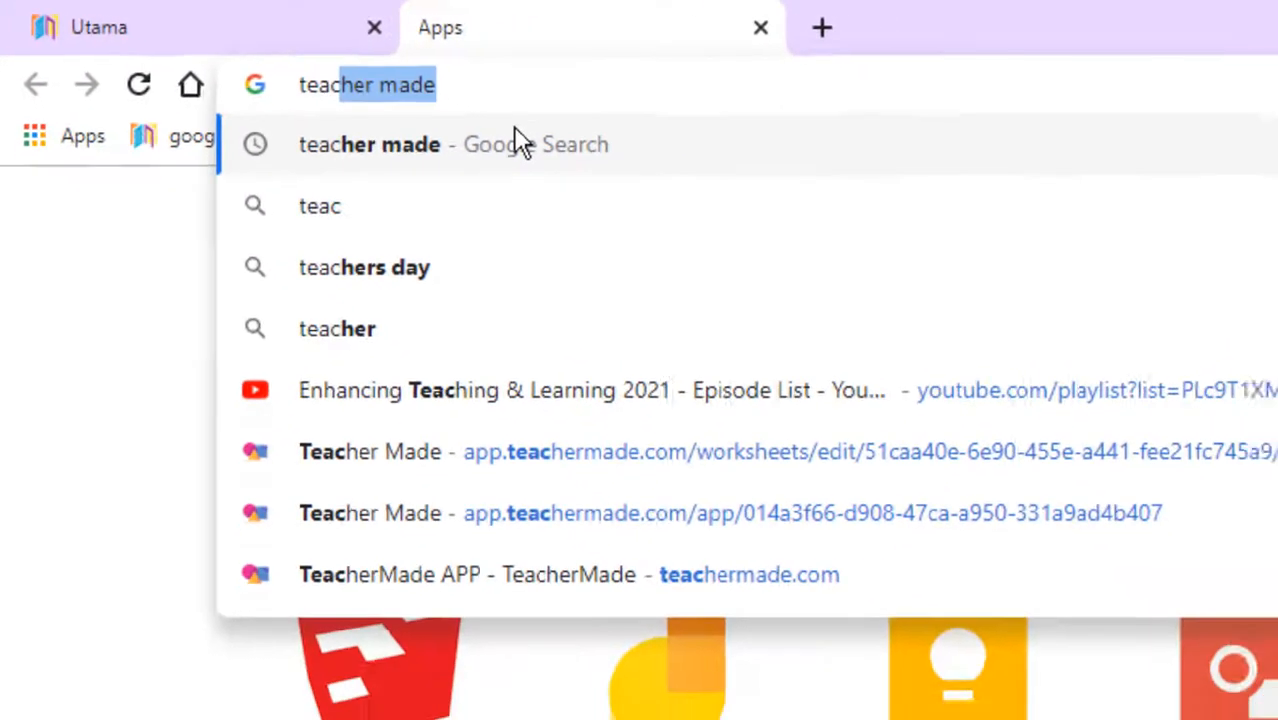
left_click(514, 128)
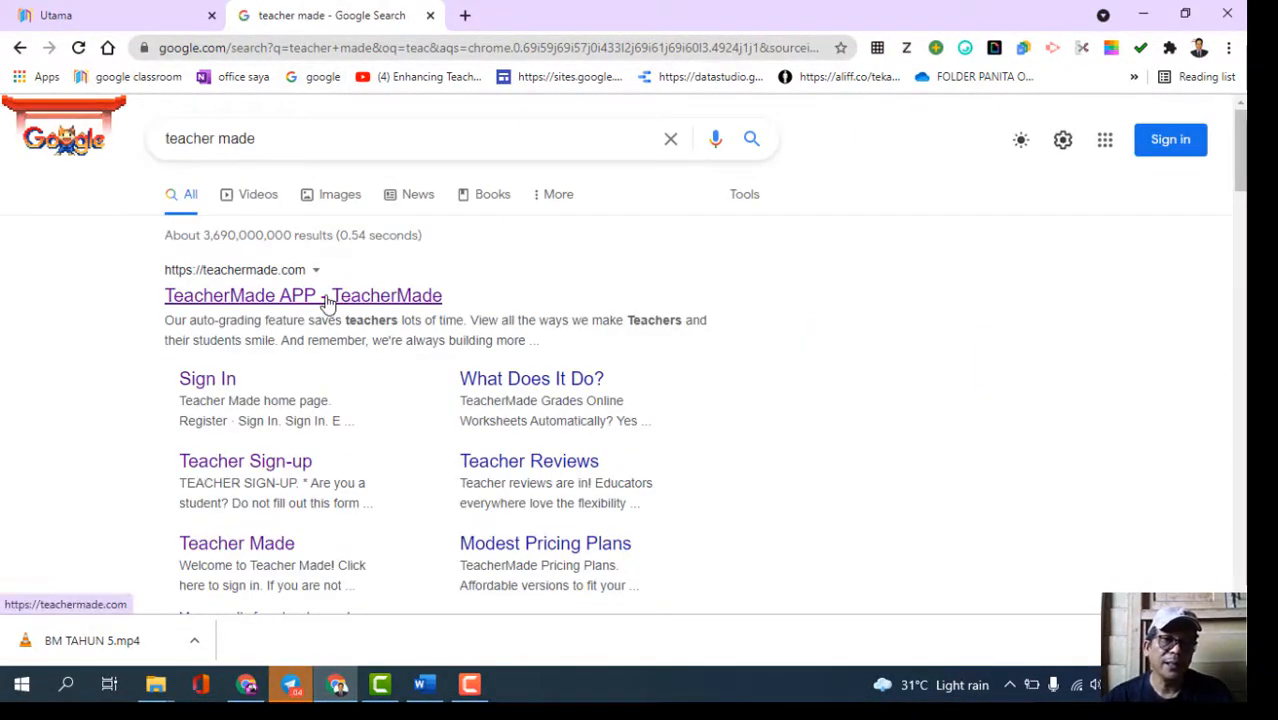
left_click(328, 300)
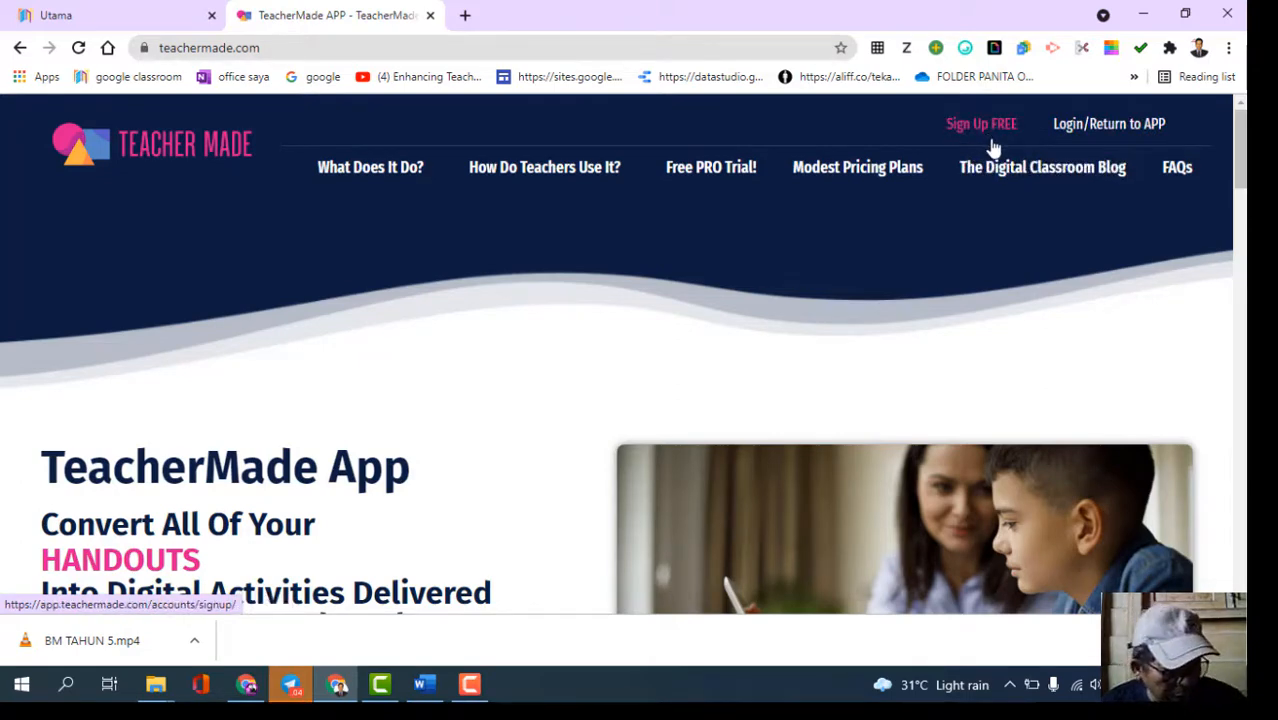
Log in to the TeacherMade app and bring up the Actions menu on My Worksheets.
left_click(1086, 132)
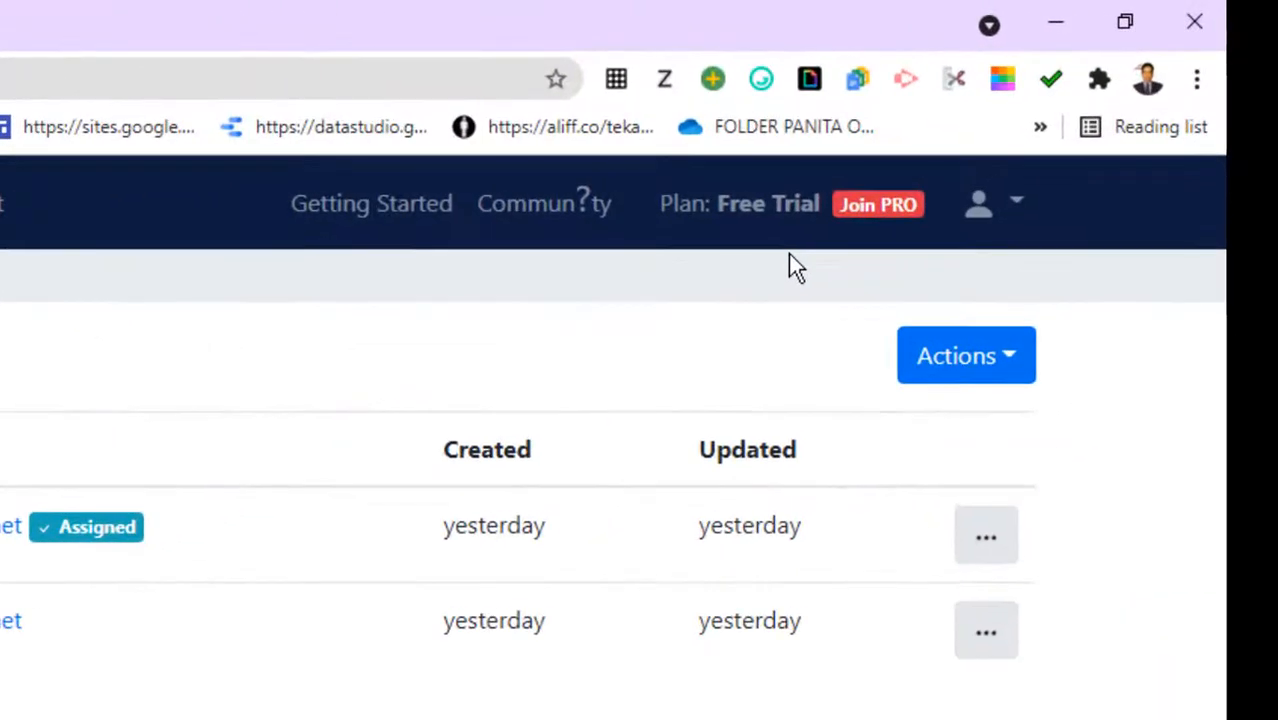
left_click(1020, 373)
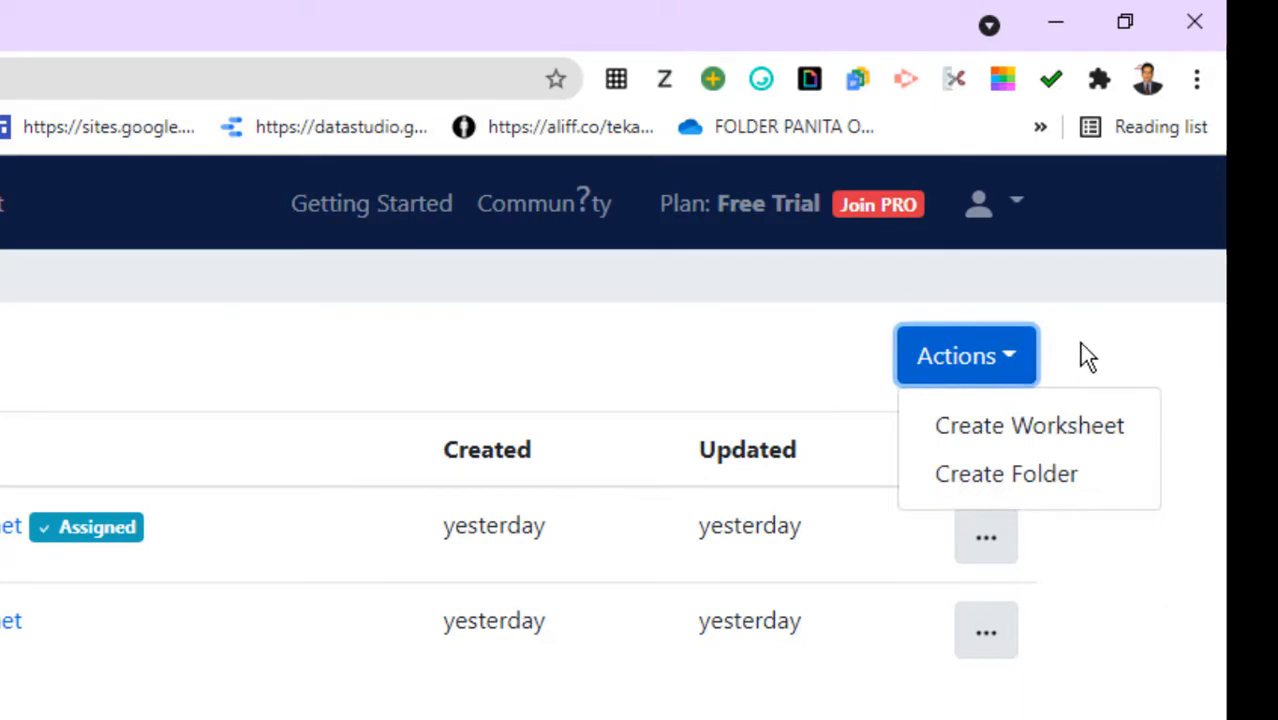
Create a folder named 'modul koko' in My Worksheets and open it.
left_click(1078, 344)
left_click(1018, 370)
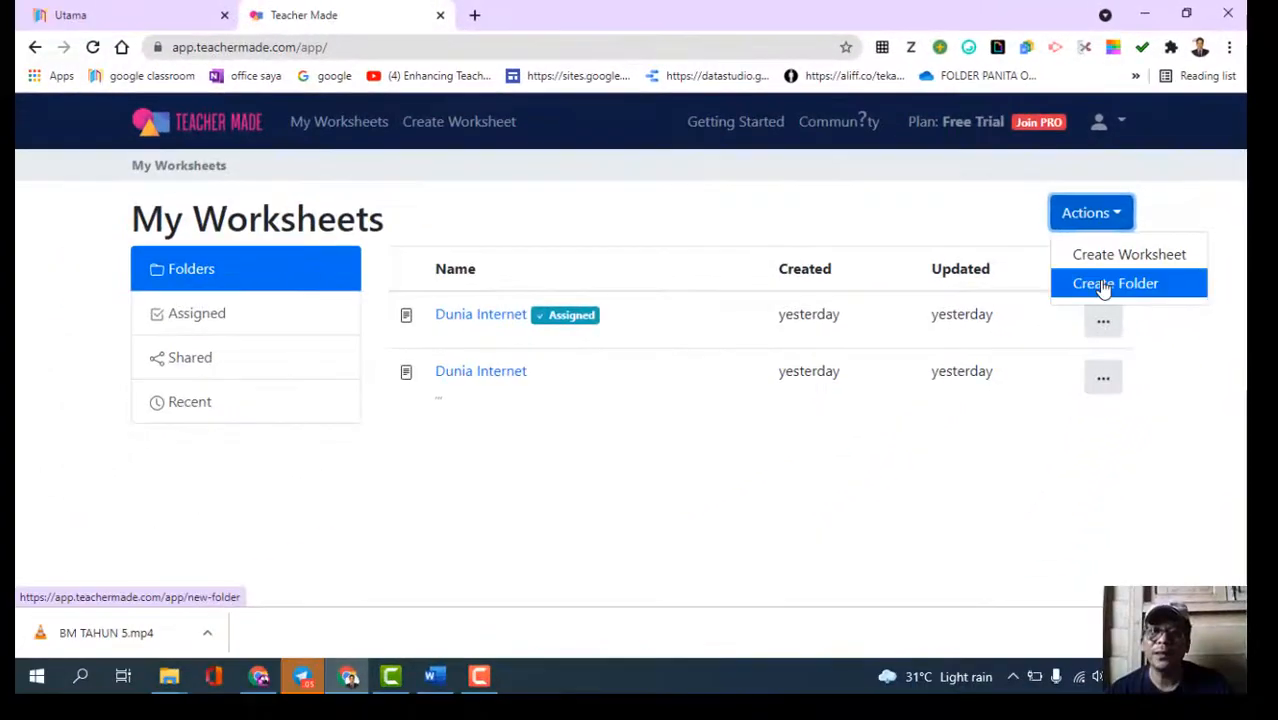
left_click(968, 486)
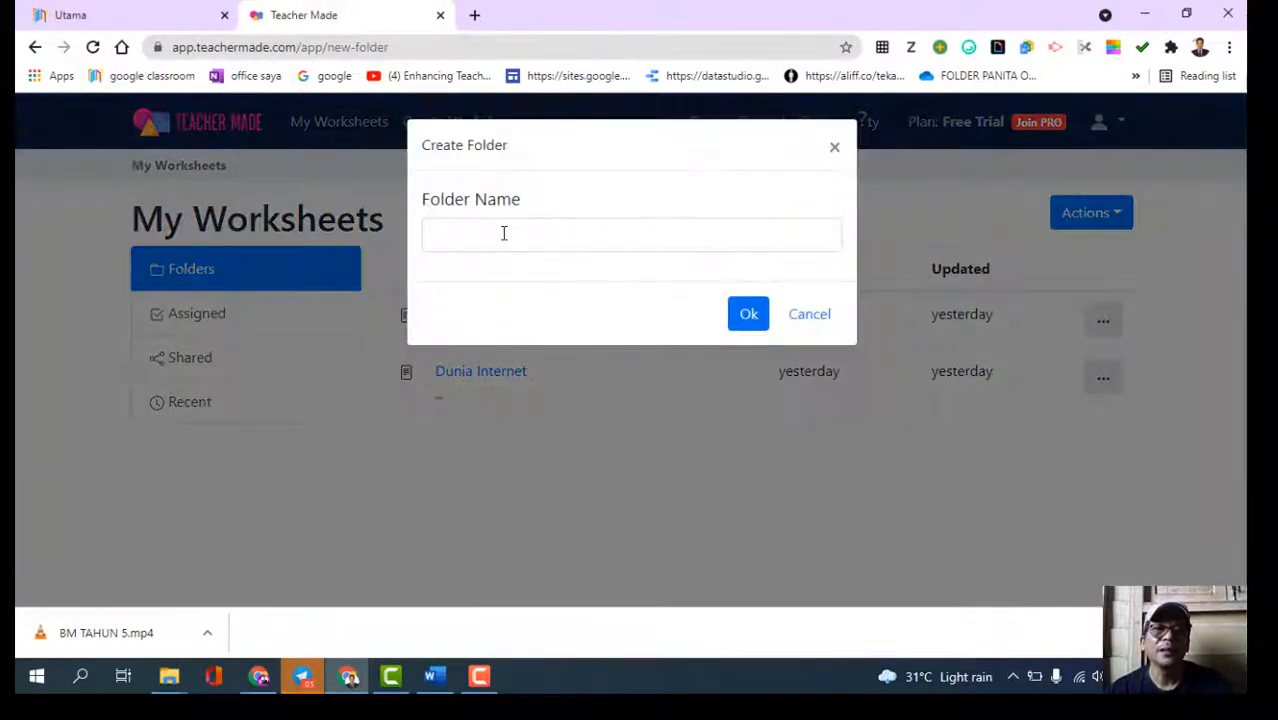
left_click(503, 234)
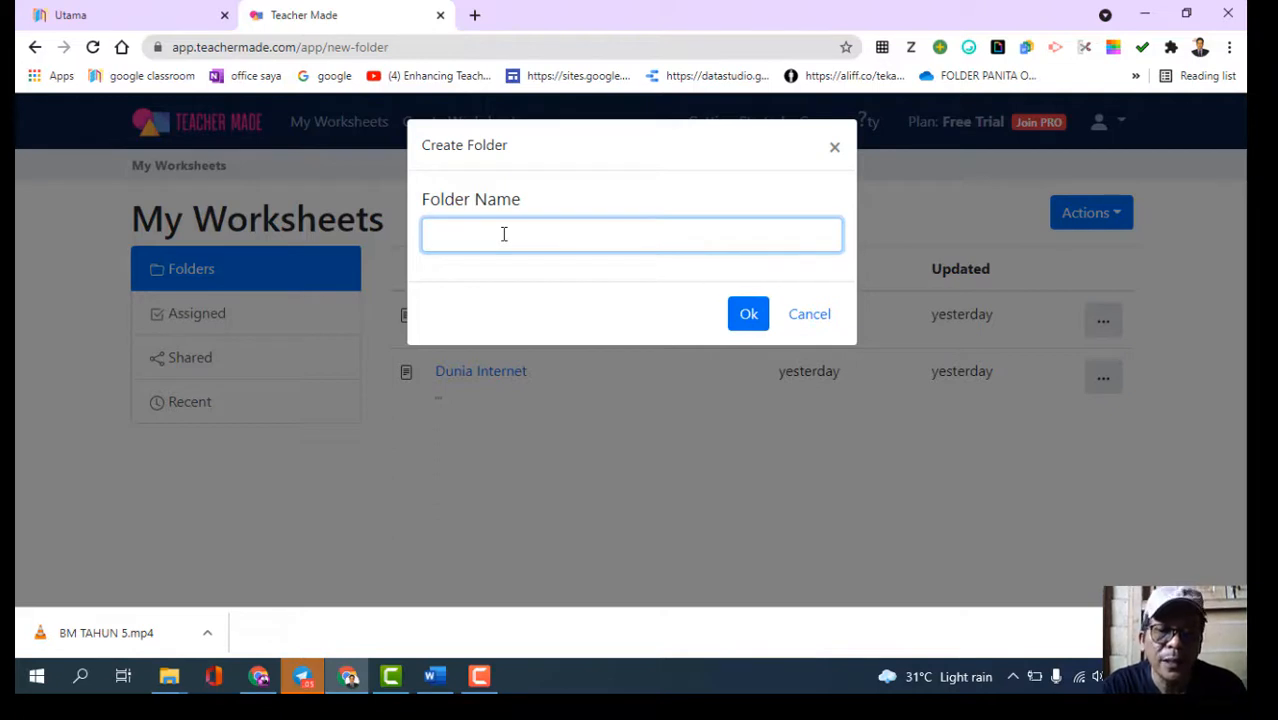
type("mod")
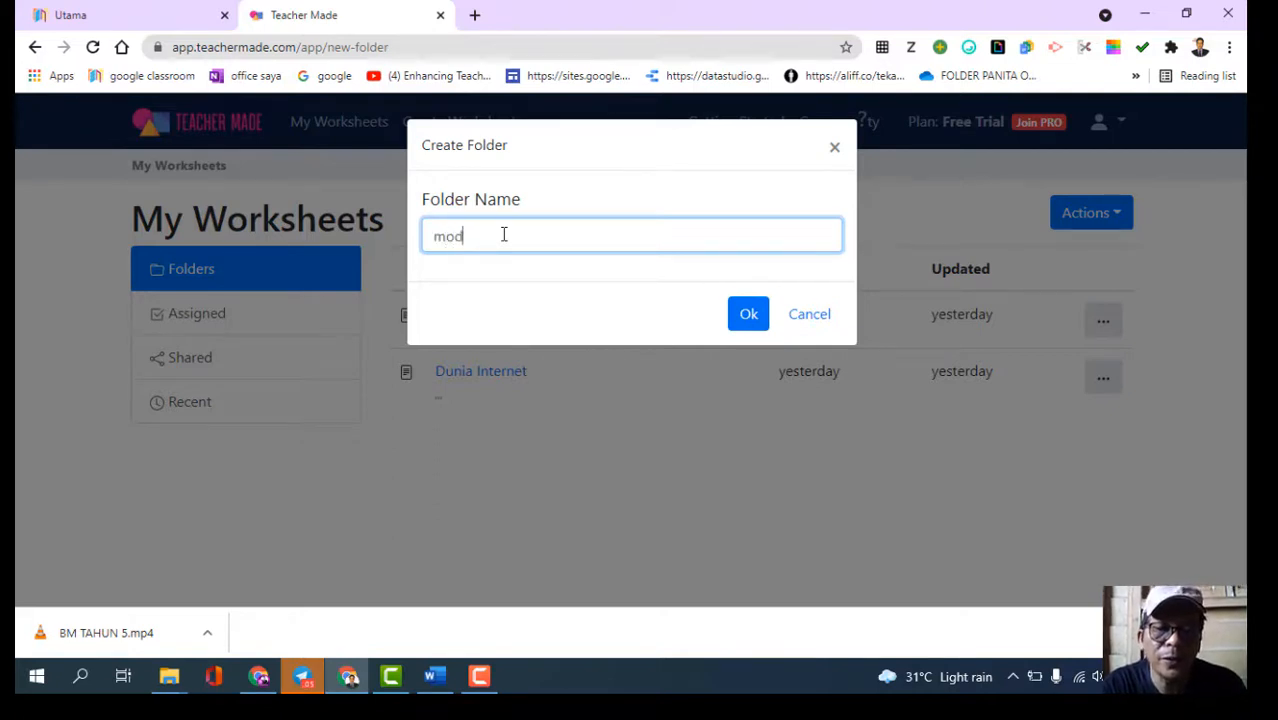
type("ul koku")
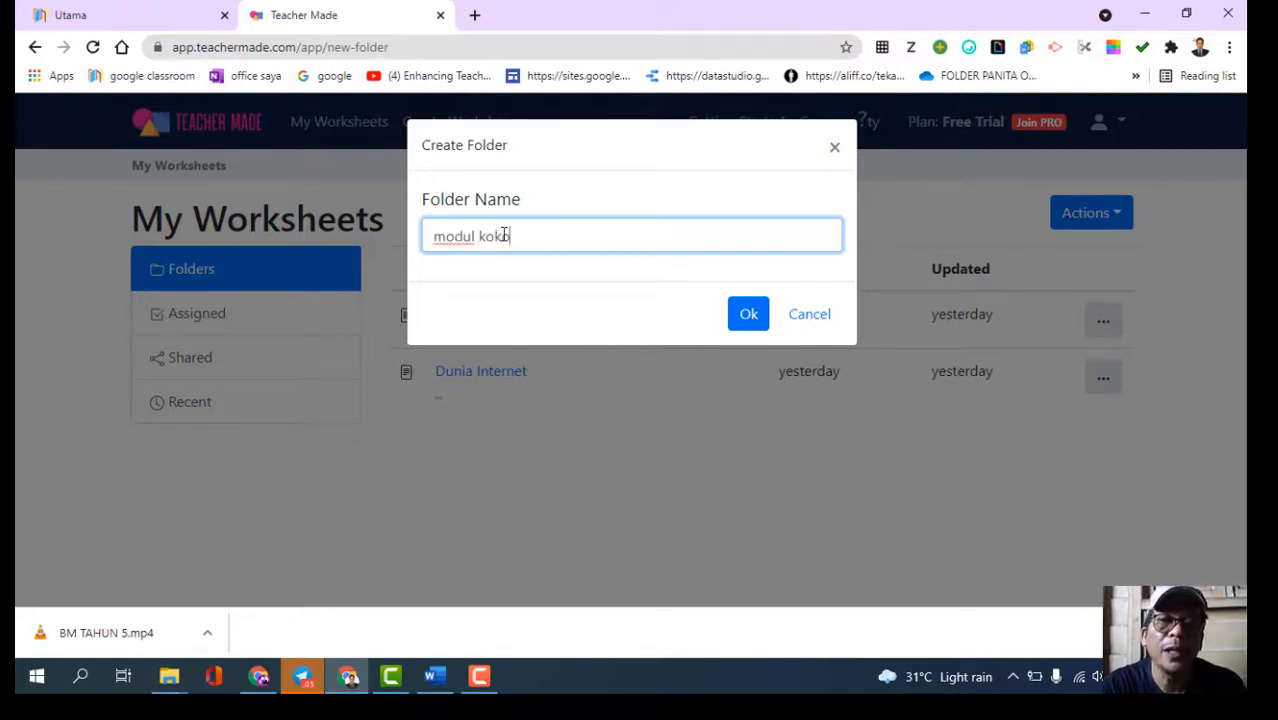
left_click(749, 318)
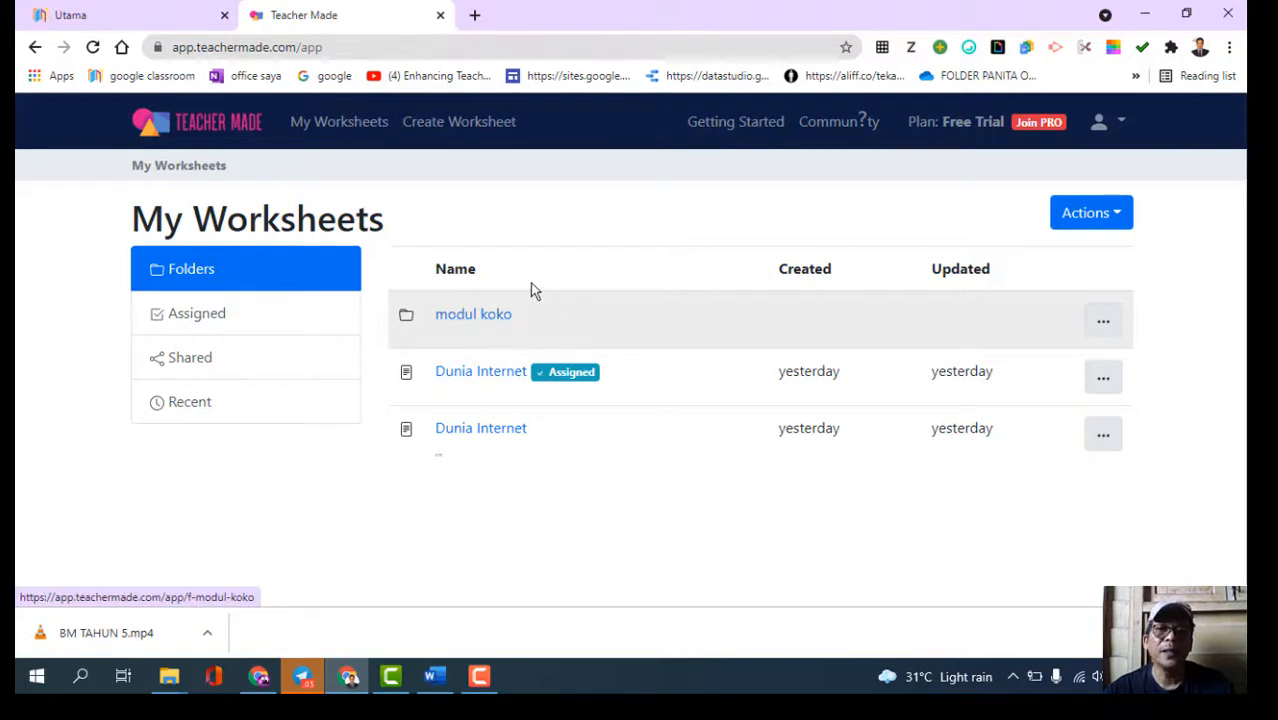
left_click(480, 316)
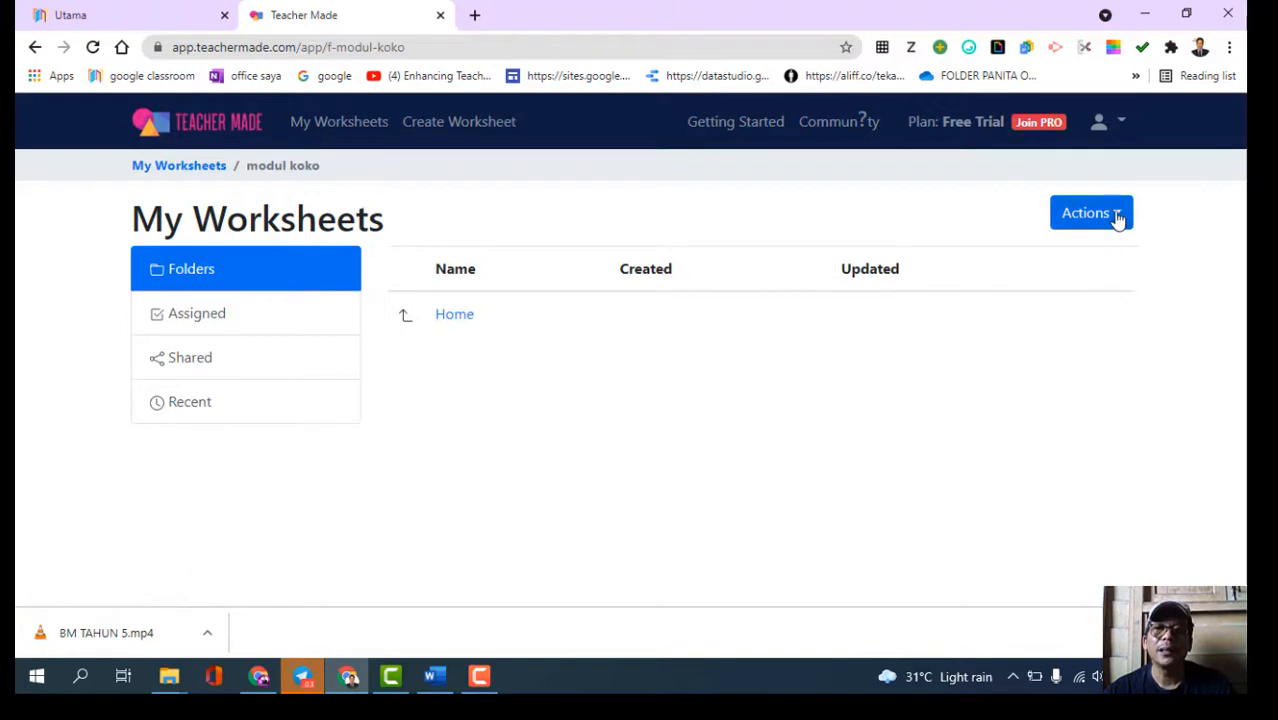
Start a new worksheet inside the modul koko folder.
left_click(452, 326)
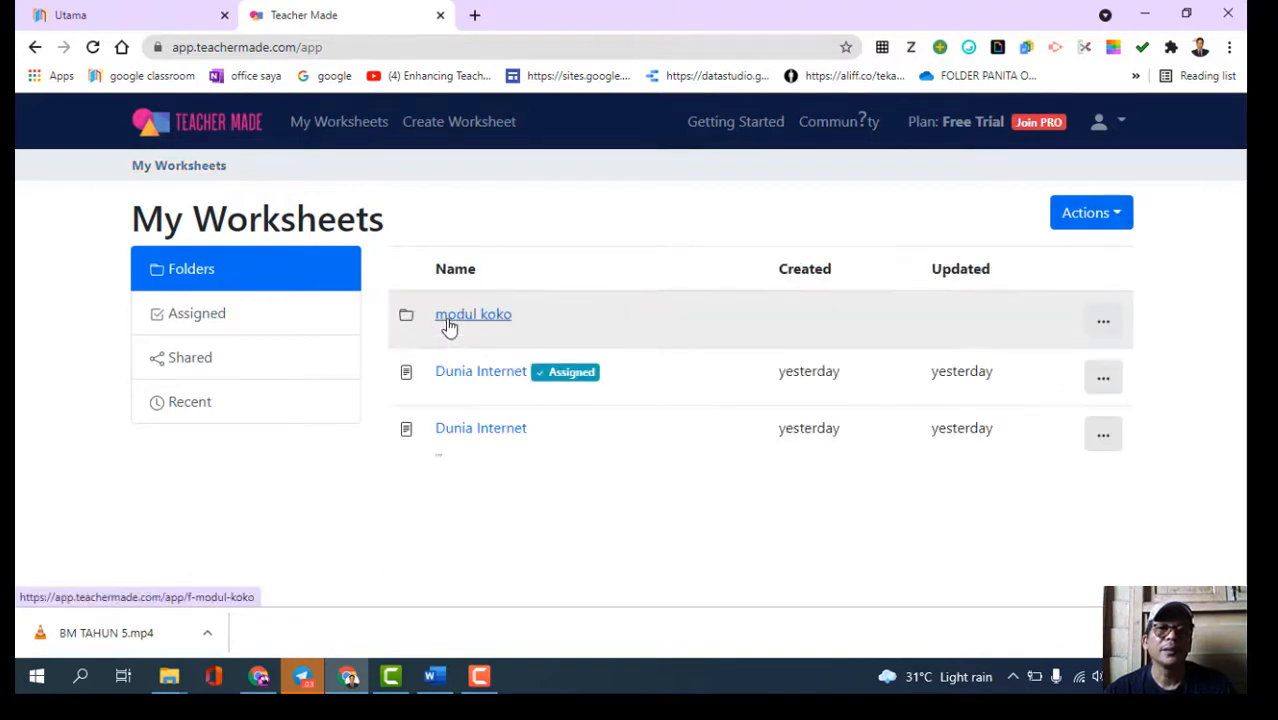
left_click(466, 326)
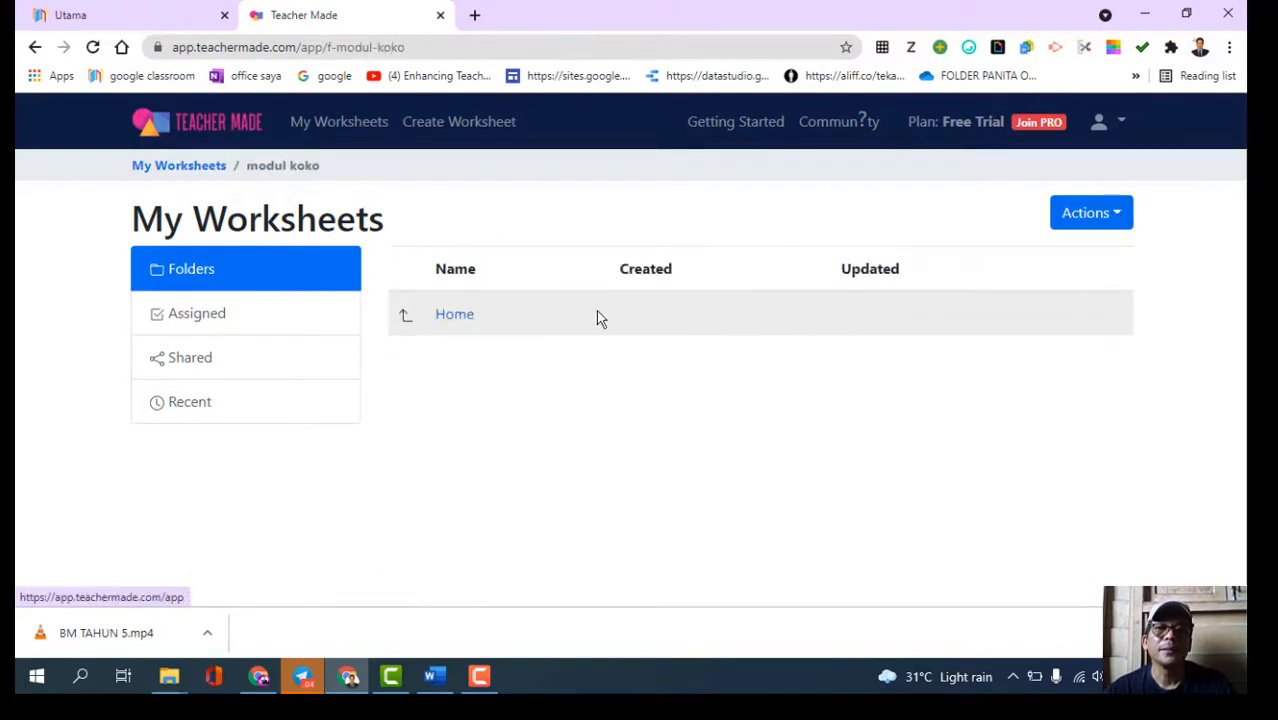
left_click(1120, 214)
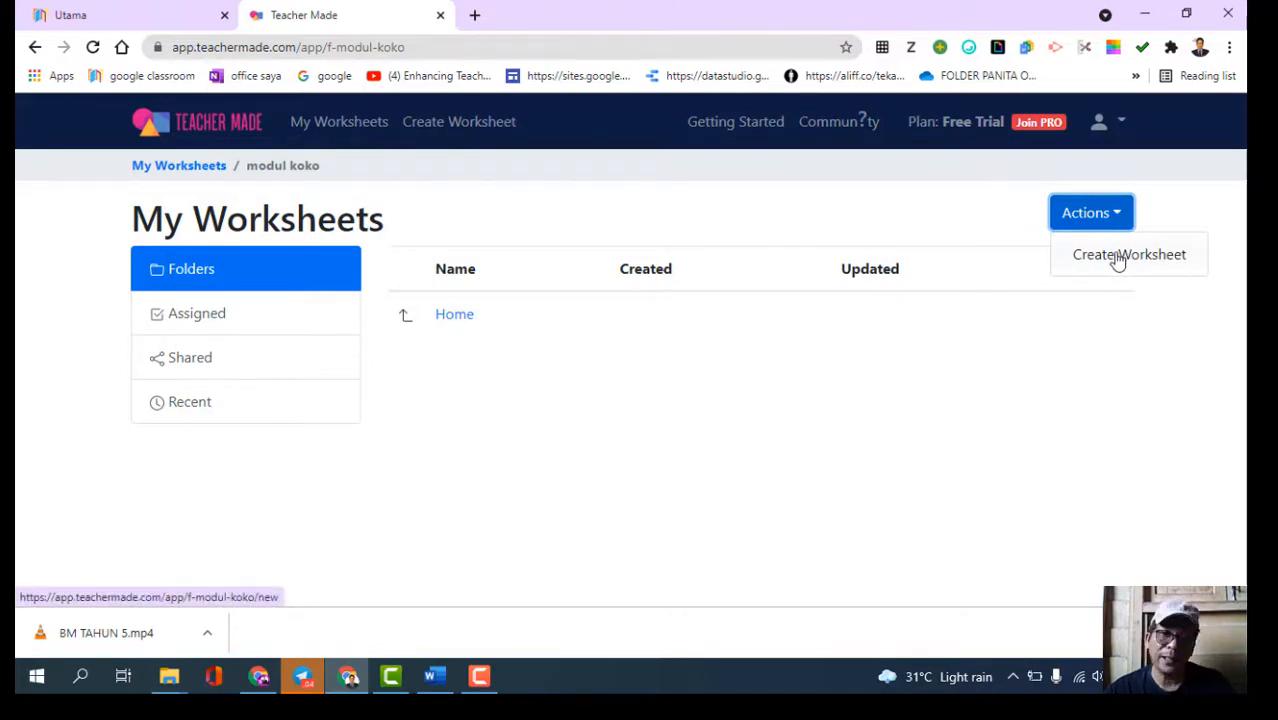
left_click(1118, 258)
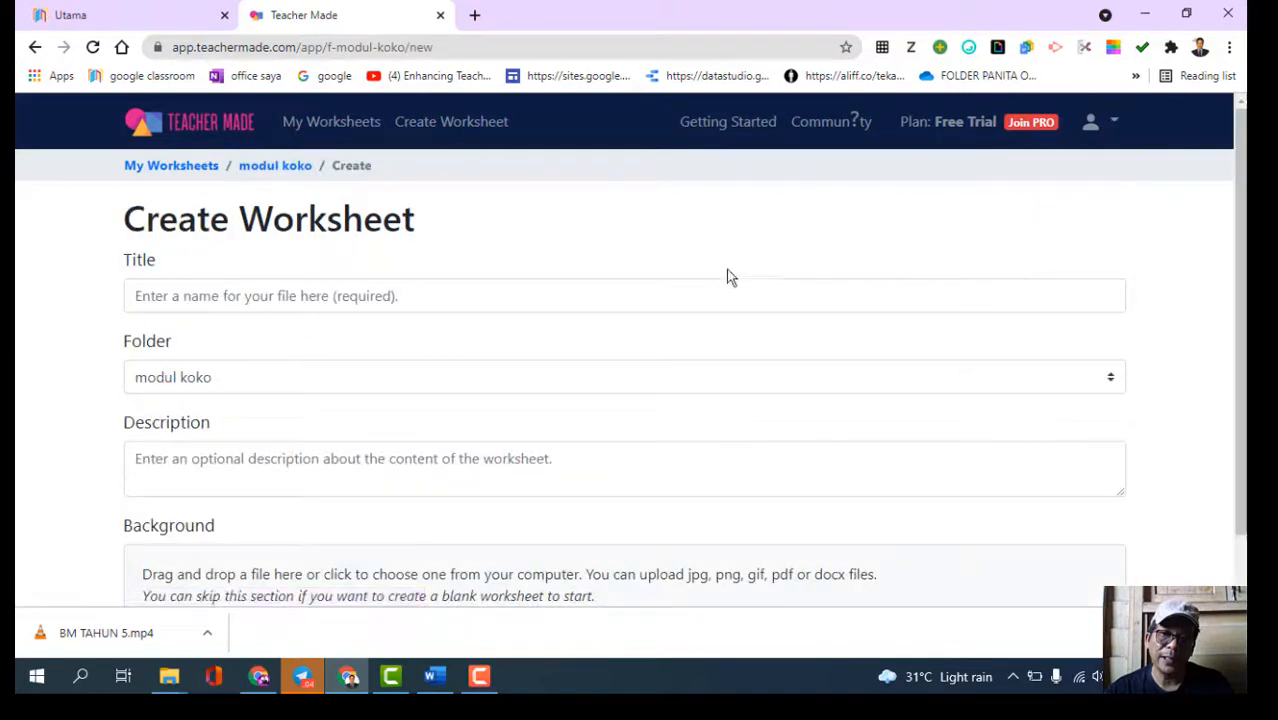
left_click(241, 300)
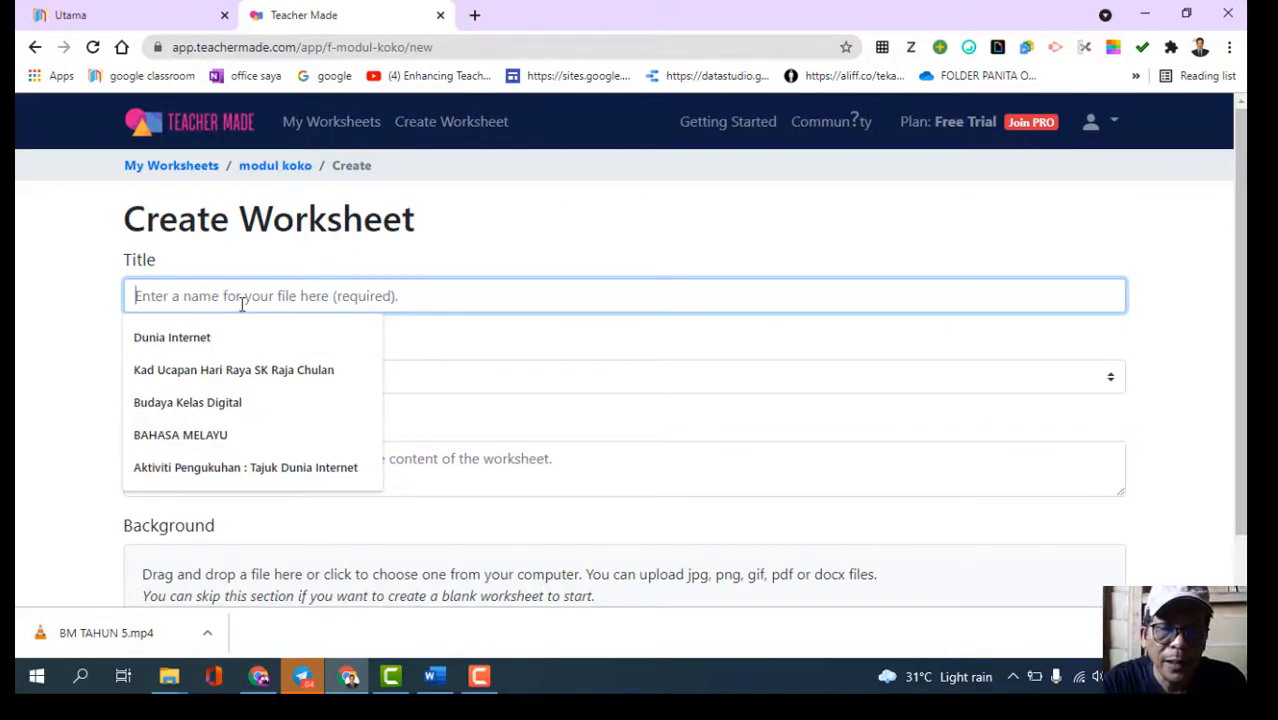
Title the new worksheet 'modul pengakap ahun 6'.
type("modul ahui")
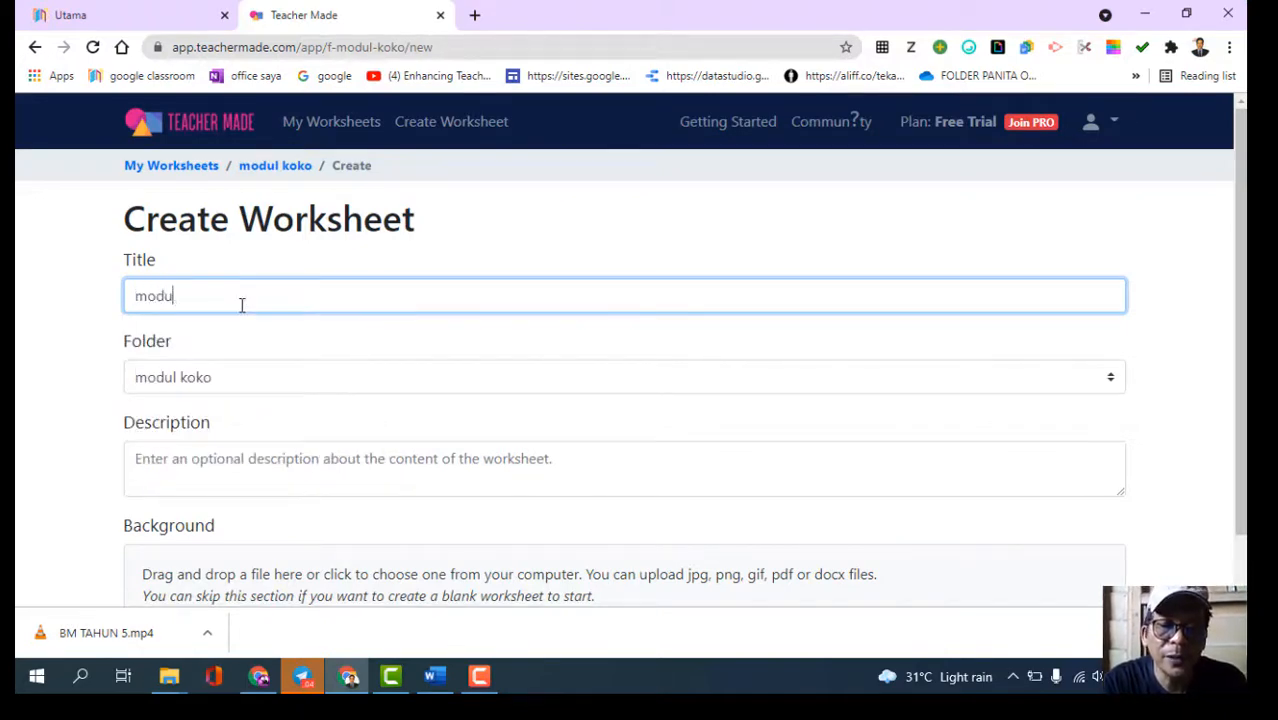
key("BackSpace")
key("BackSpace")
key("BackSpace")
key("BackSpace")
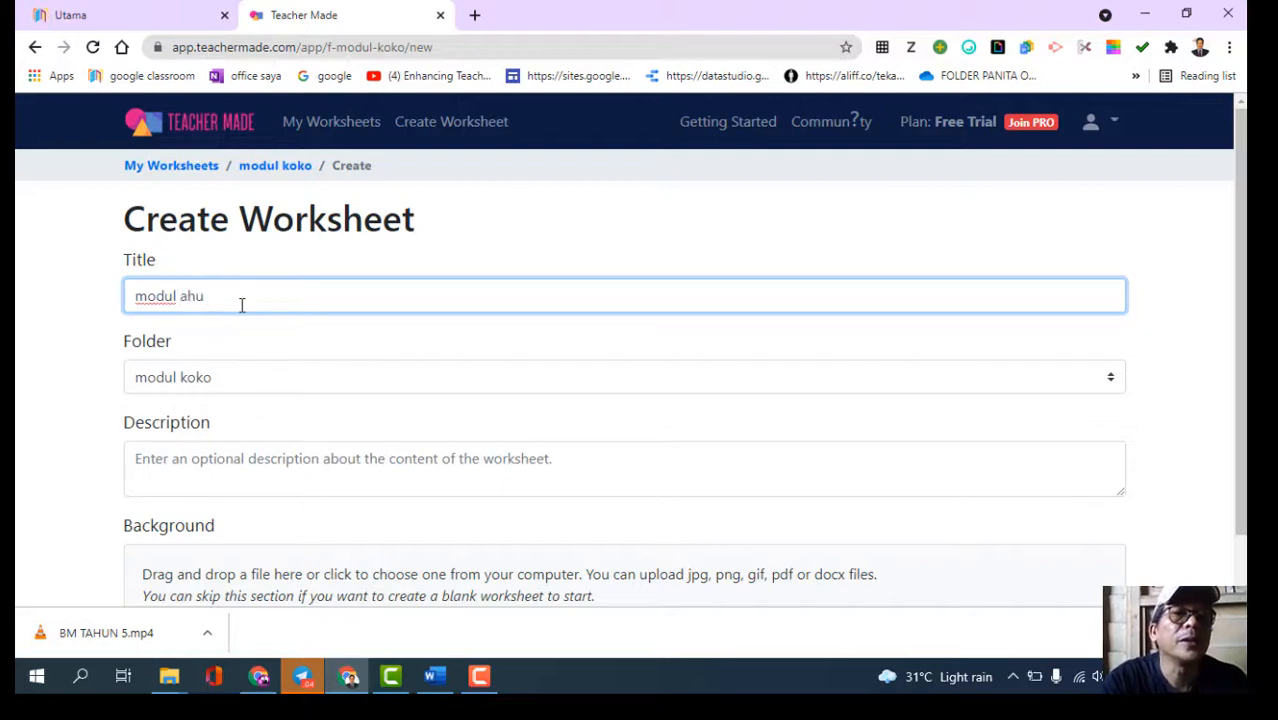
type("tahun 4")
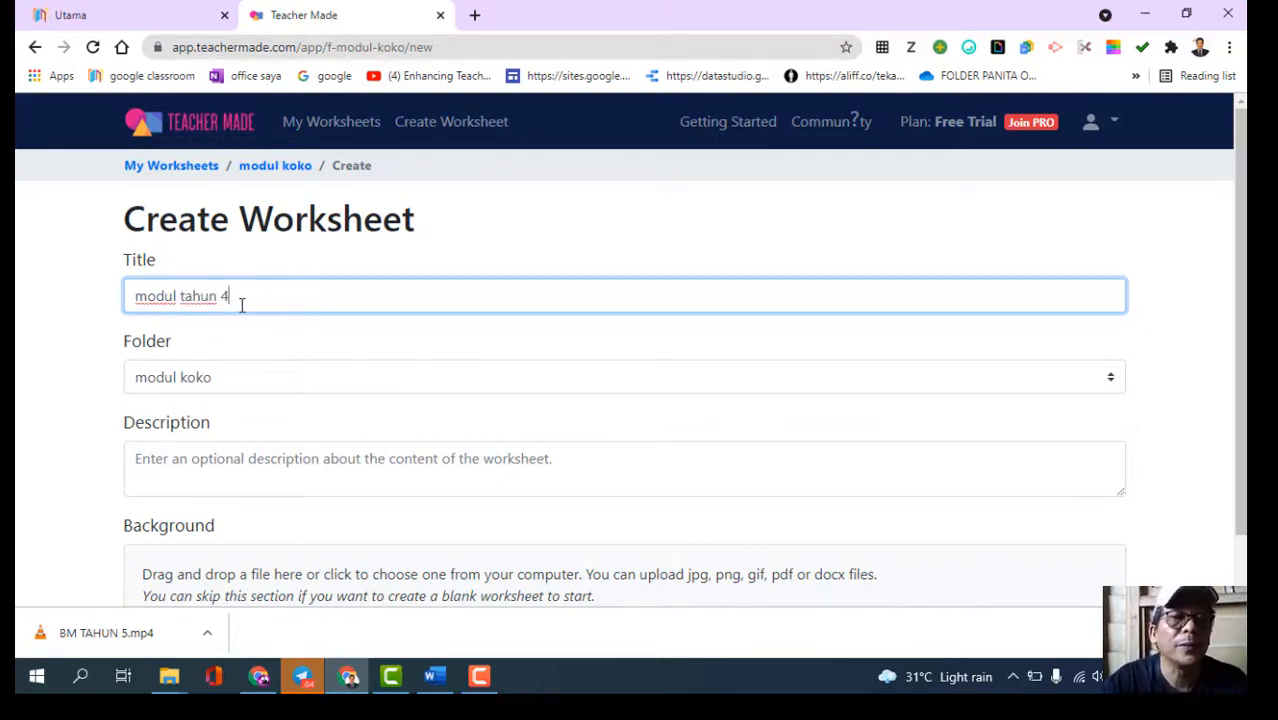
key("BackSpace")
key("BackSpace")
key("BackSpace")
key("BackSpace")
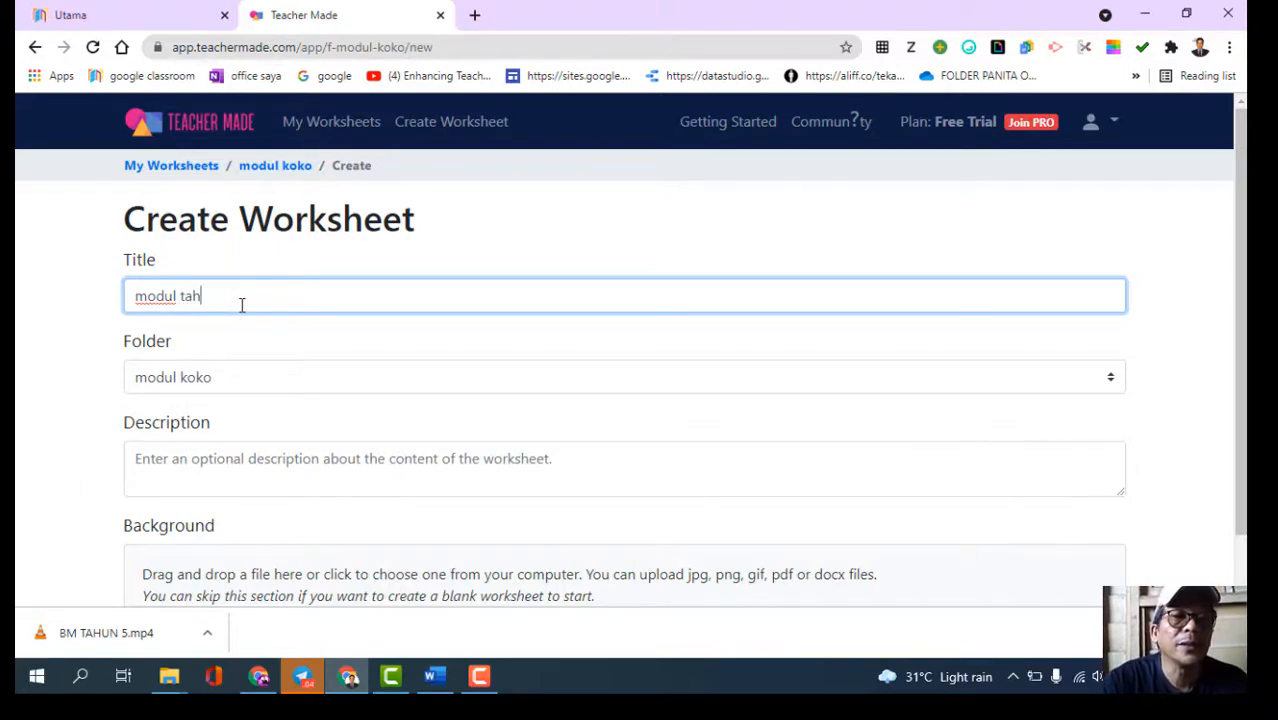
type("un 6")
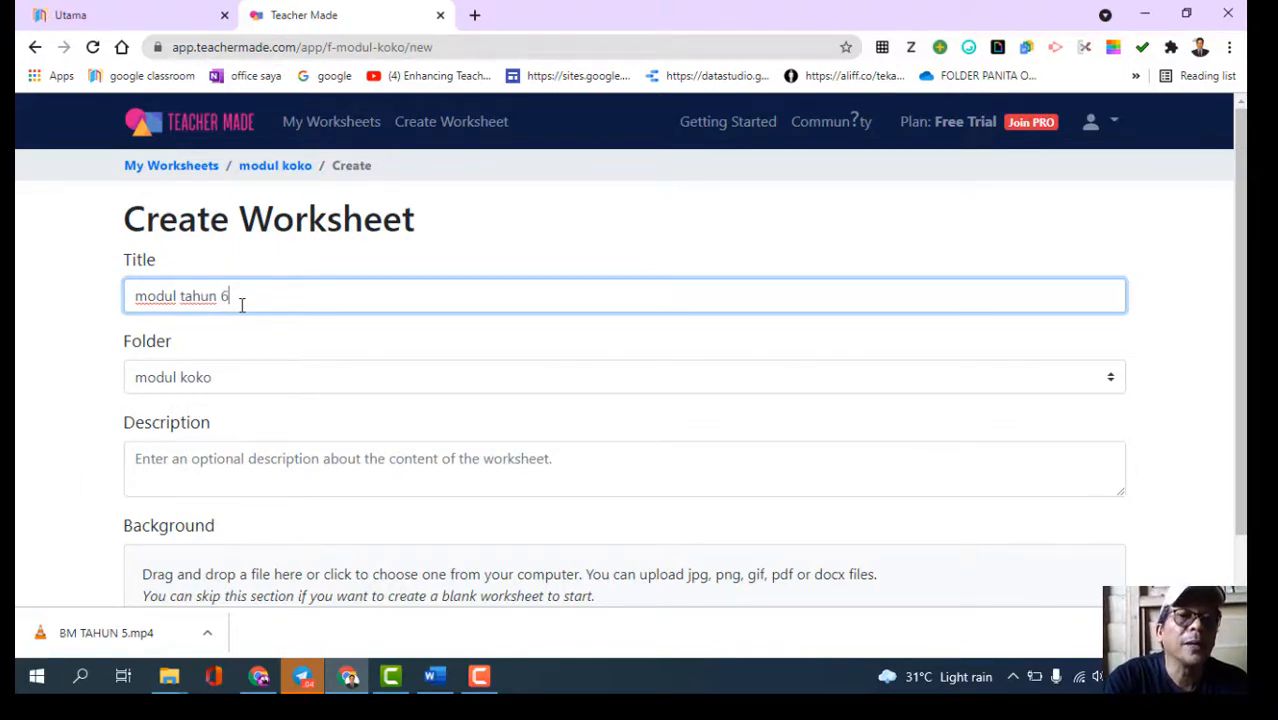
key("BackSpace")
key("BackSpace")
key("BackSpace")
key("BackSpace")
key("BackSpace")
key("BackSpace")
key("BackSpace")
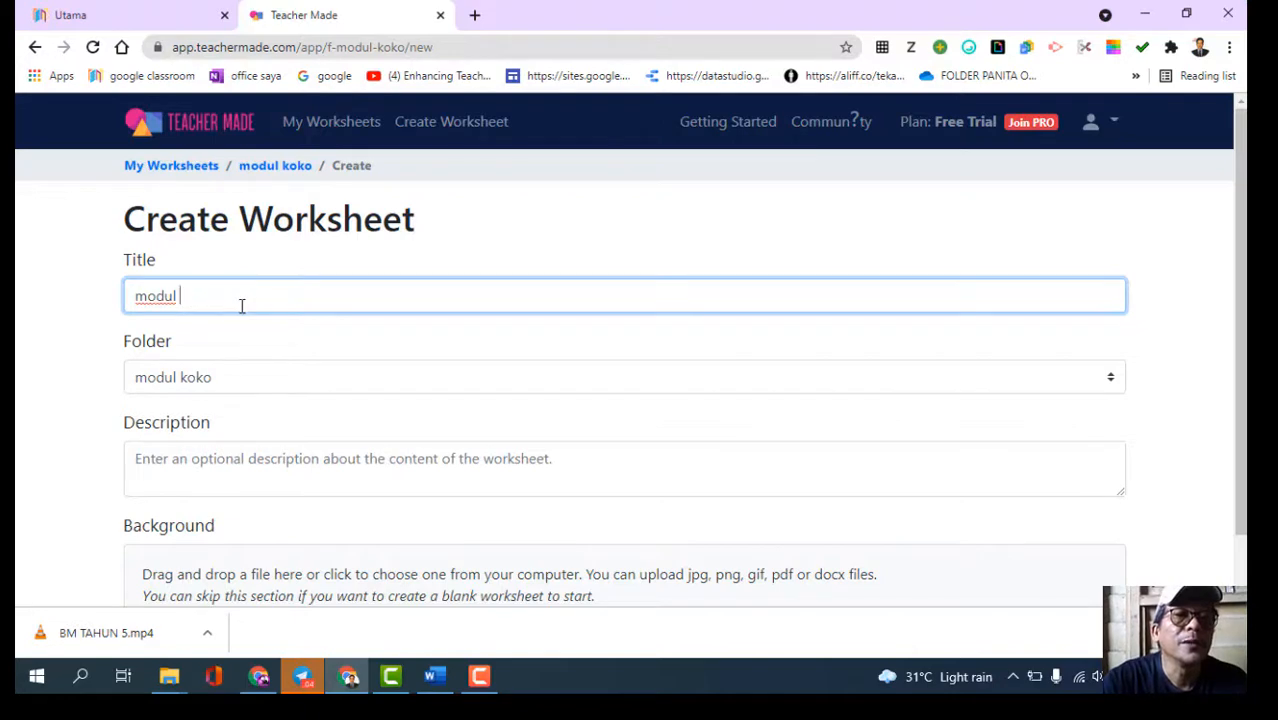
type("pengakap")
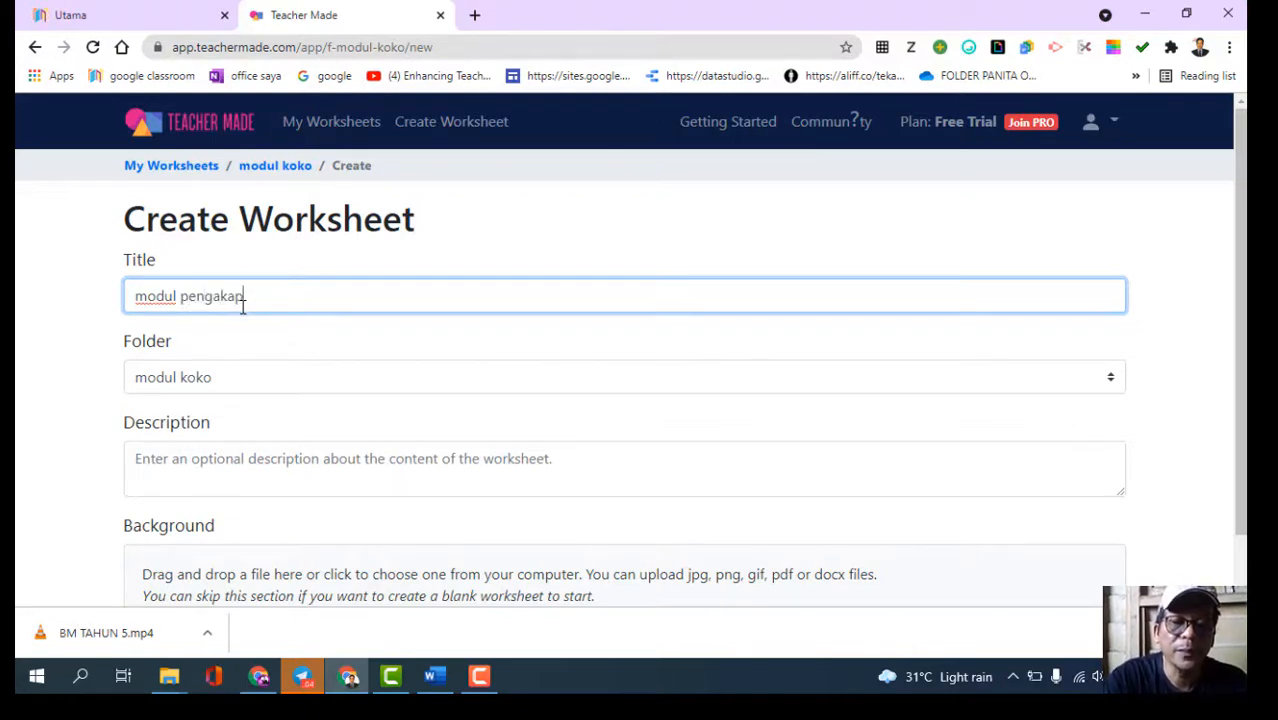
type(" ahun 6")
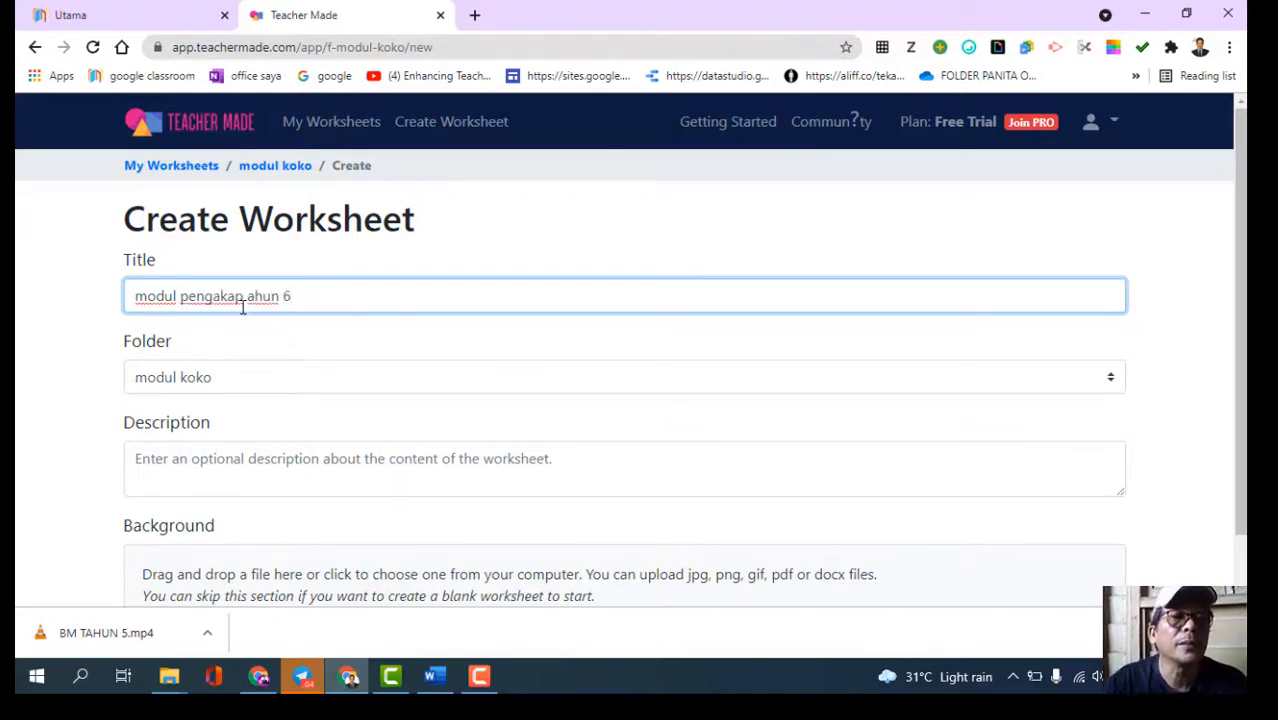
Add the description 'modul koko pengakap' and create the worksheet with Make My File.
left_click(238, 459)
type("m")
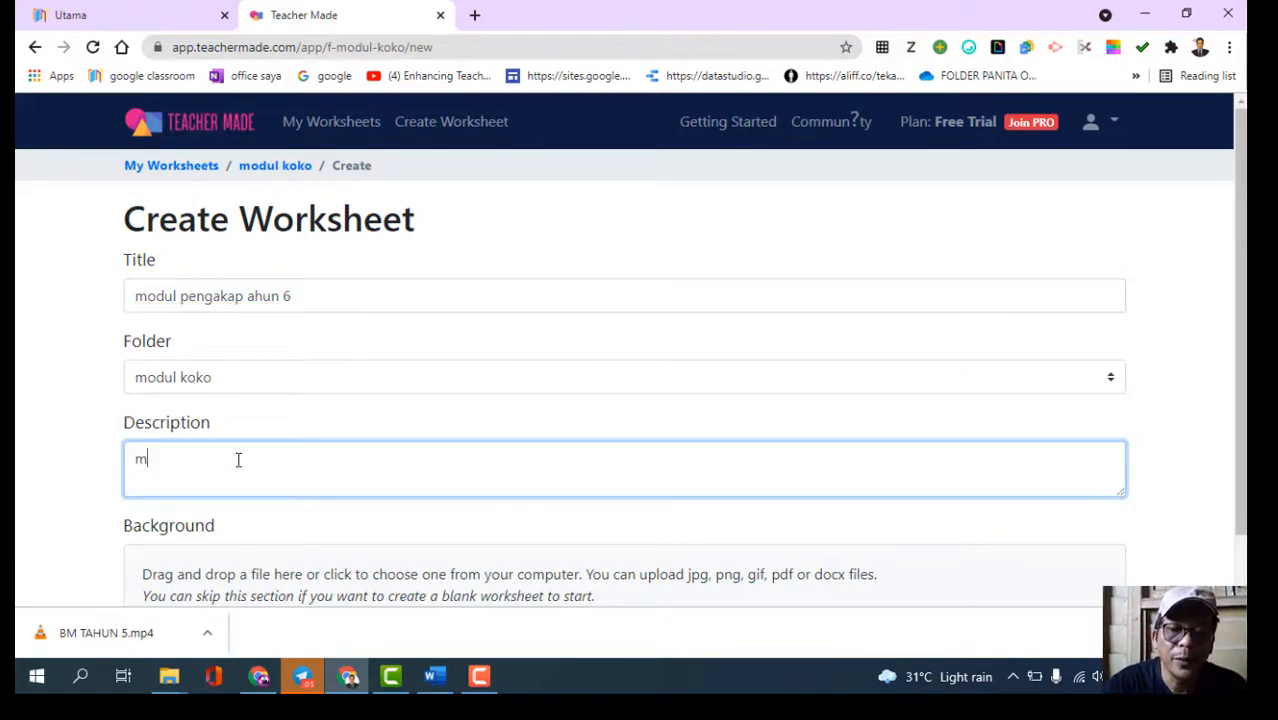
type("odul k")
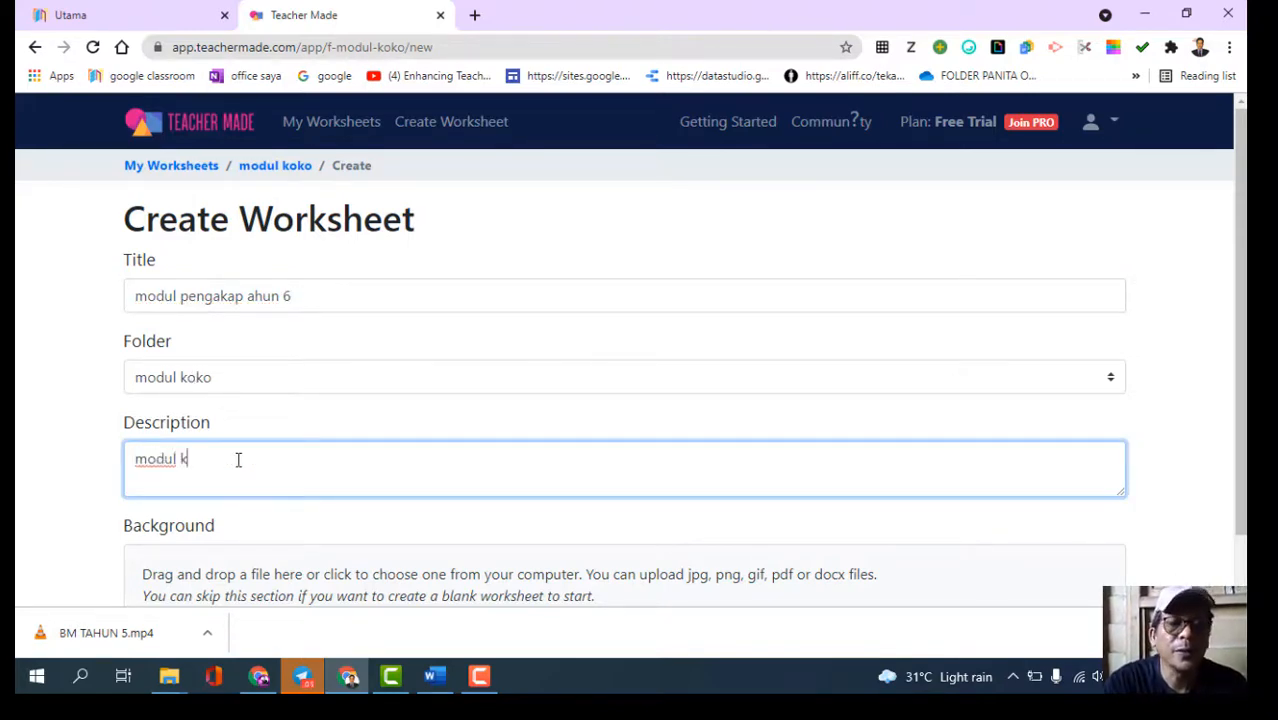
type("oko pengakap")
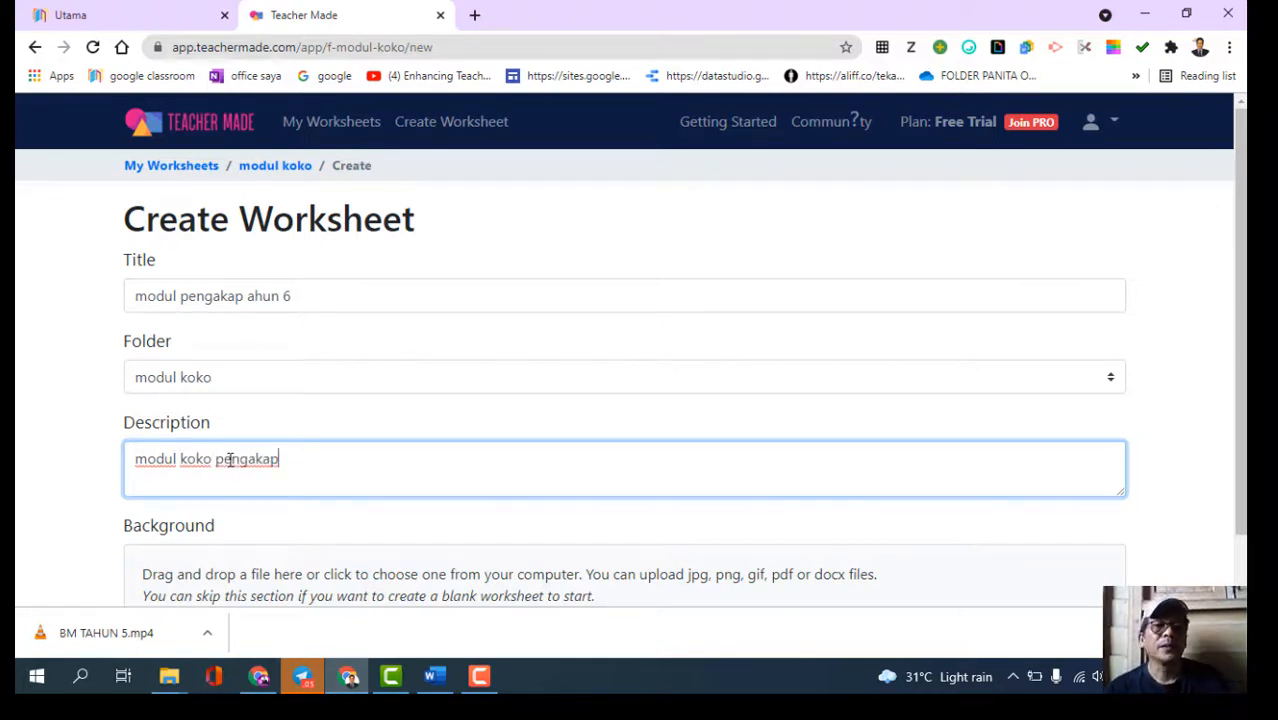
scroll(238, 459, "down", 1)
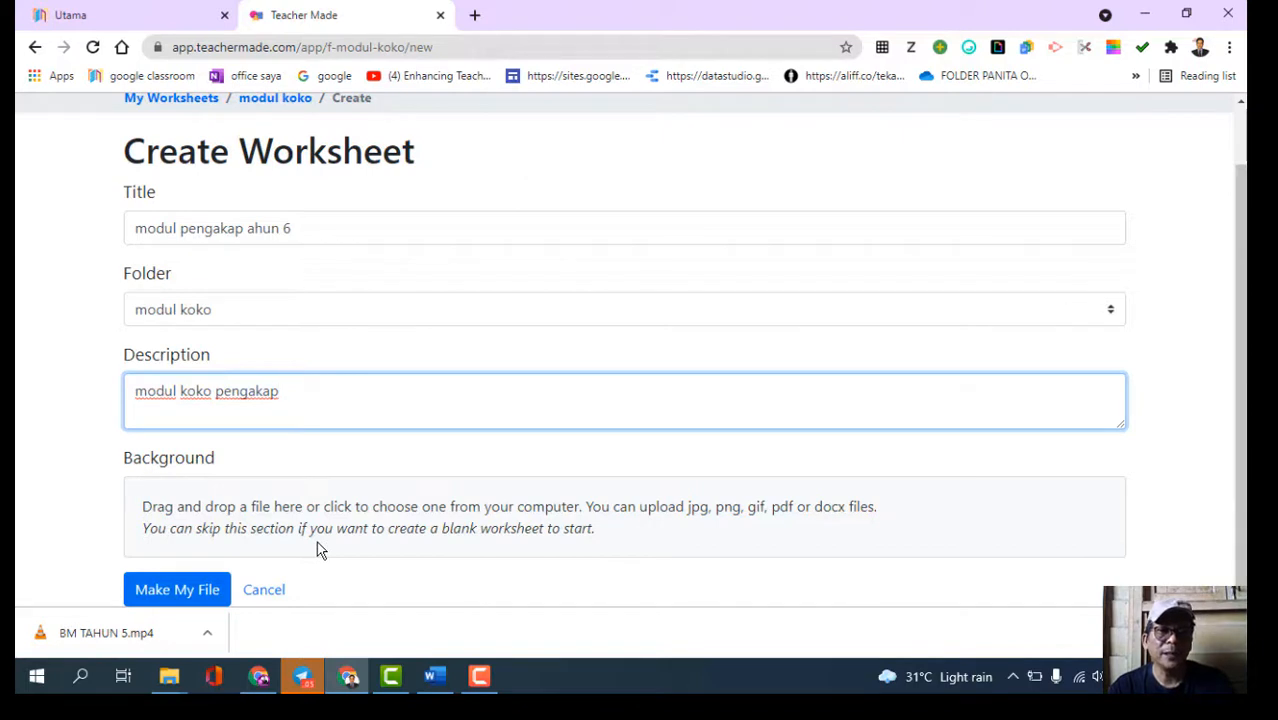
left_click(185, 592)
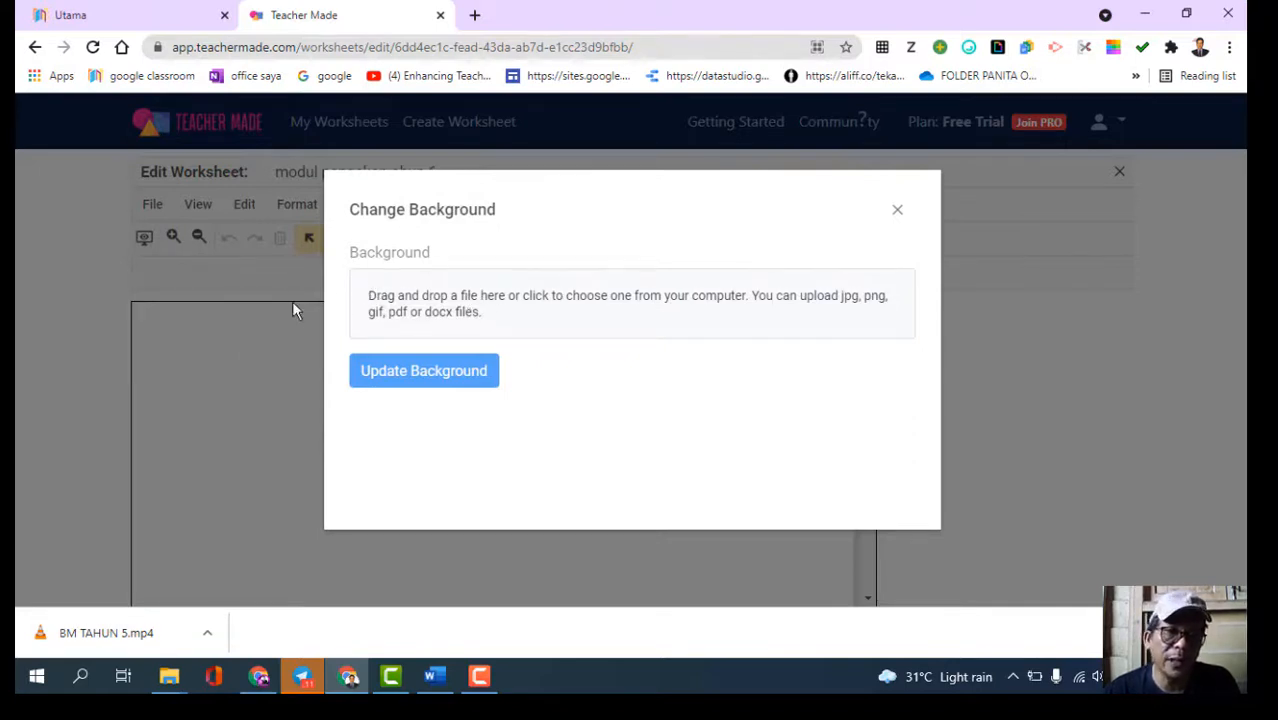
Upload the LENCANA PENGETAHUAN PDF from Pictures > PENGAKAP as the worksheet background.
left_click(453, 303)
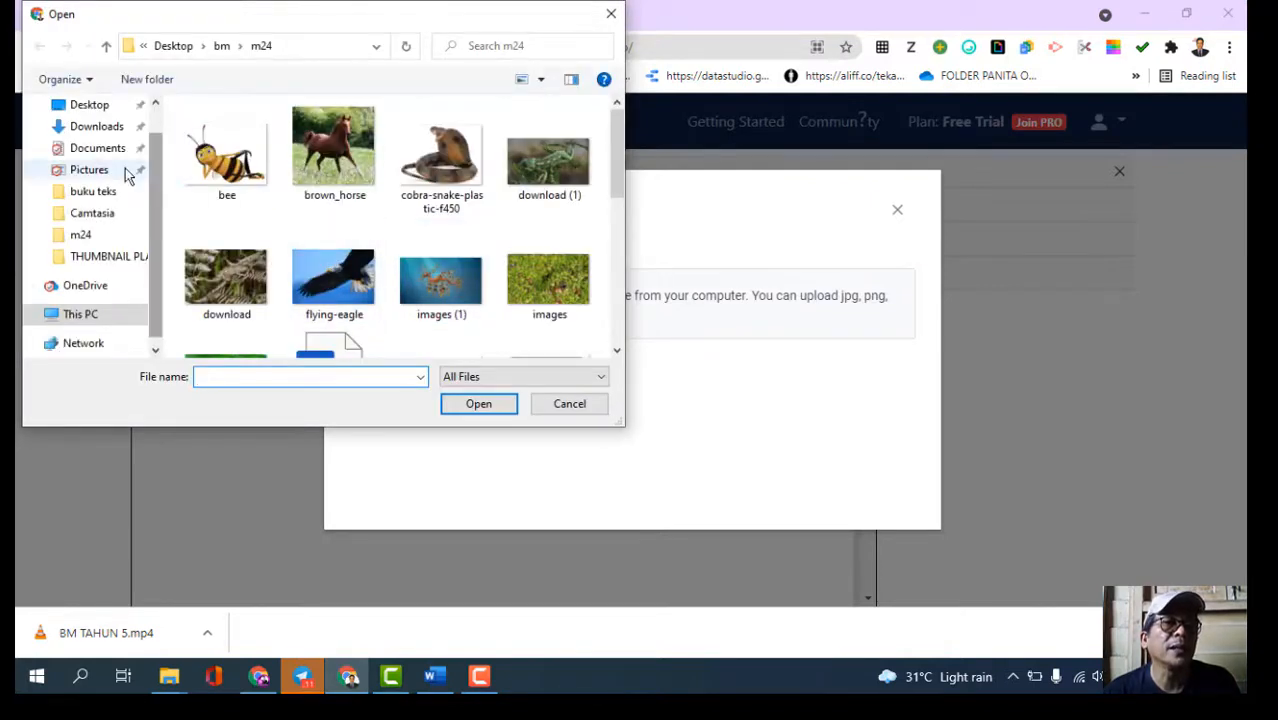
left_click(89, 170)
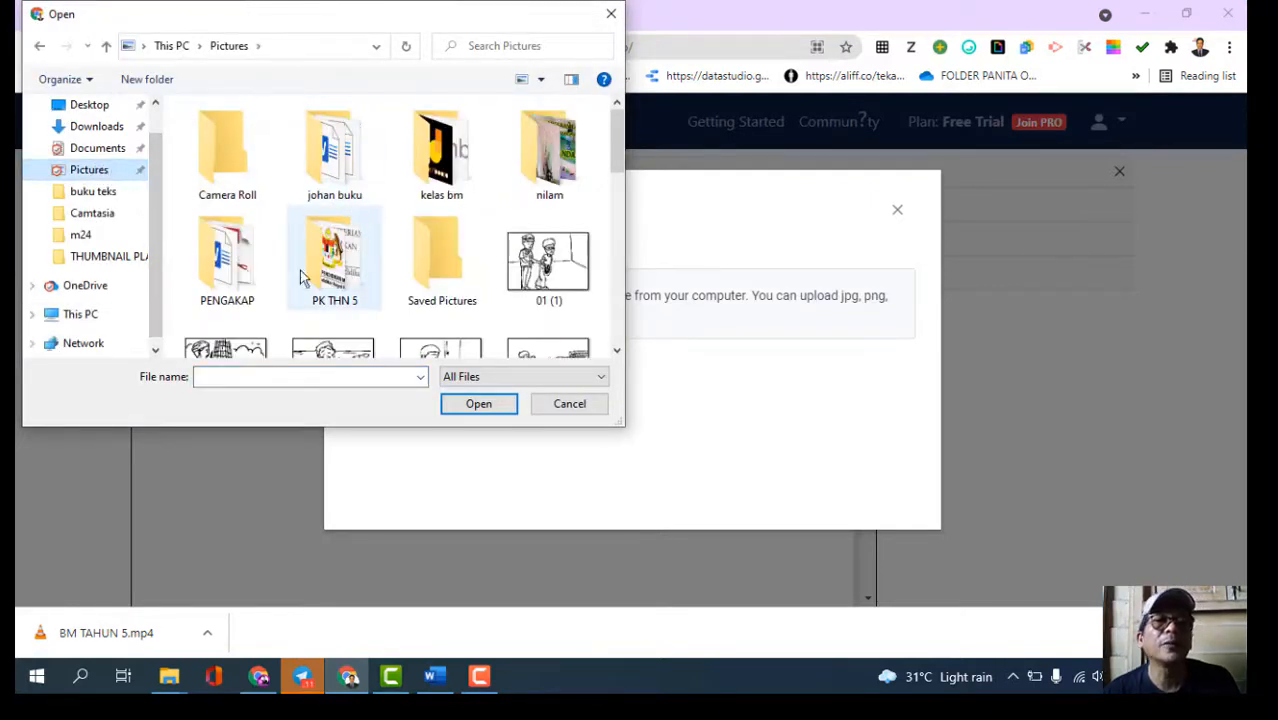
double_click(230, 270)
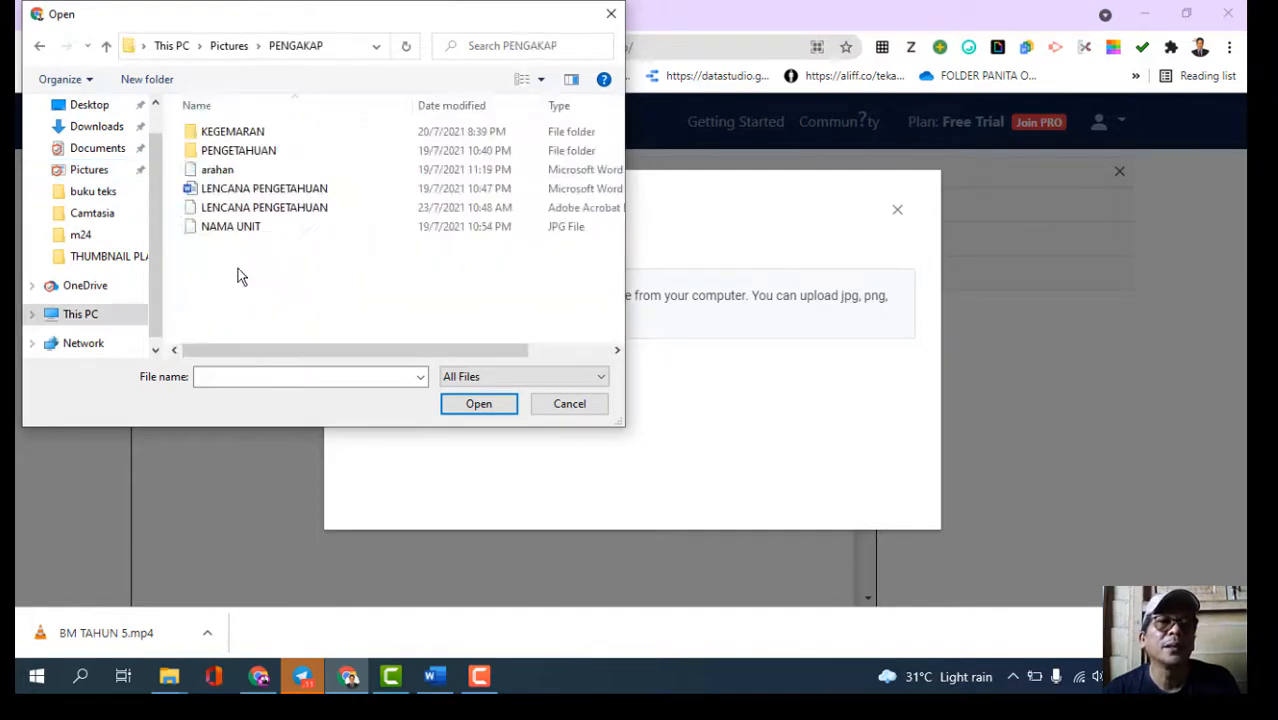
double_click(275, 210)
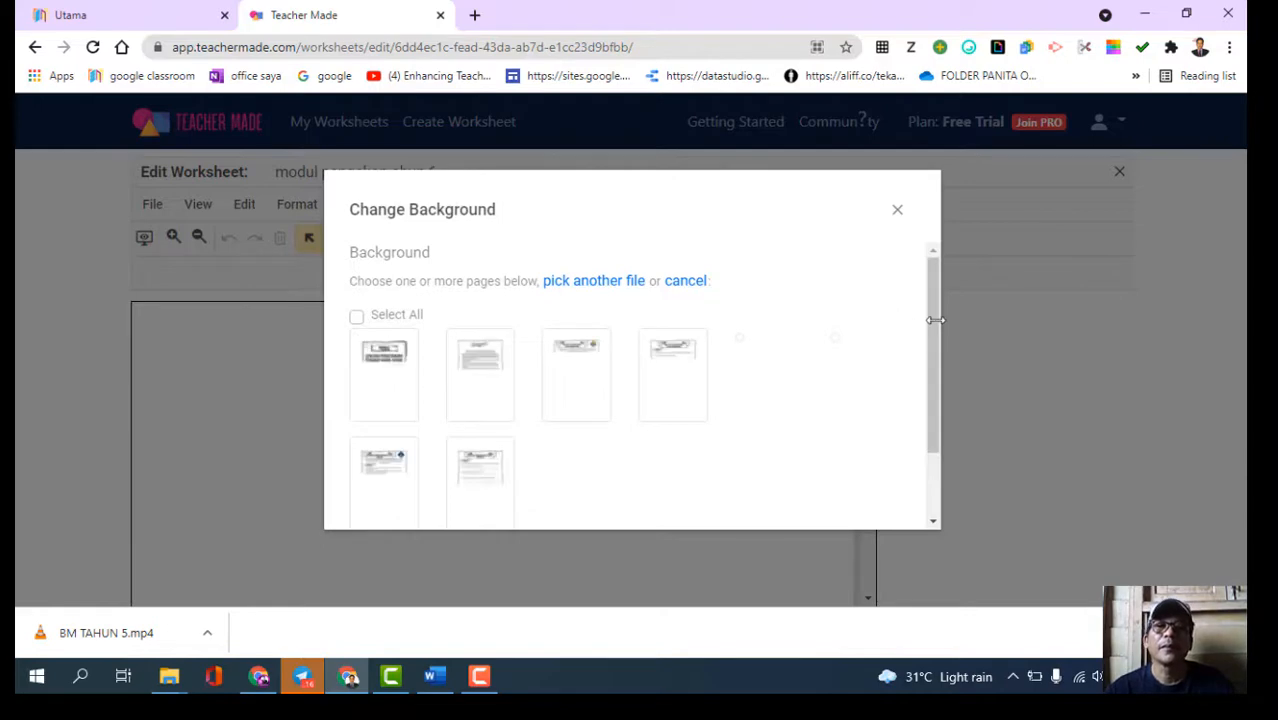
Select all eight PDF pages and apply them as the worksheet background.
left_click_drag(930, 361, 927, 321)
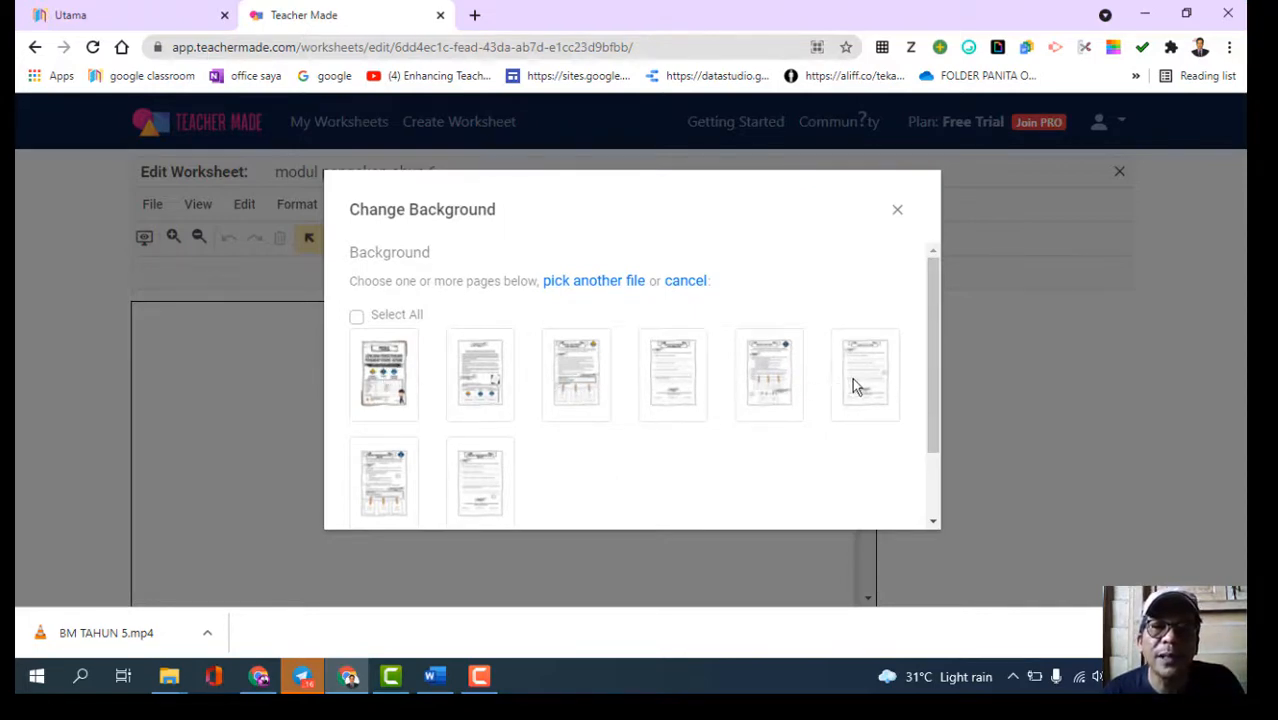
mouse_move(929, 377)
left_mouse_down()
mouse_move(930, 437)
mouse_move(927, 371)
left_mouse_up()
left_click(357, 320)
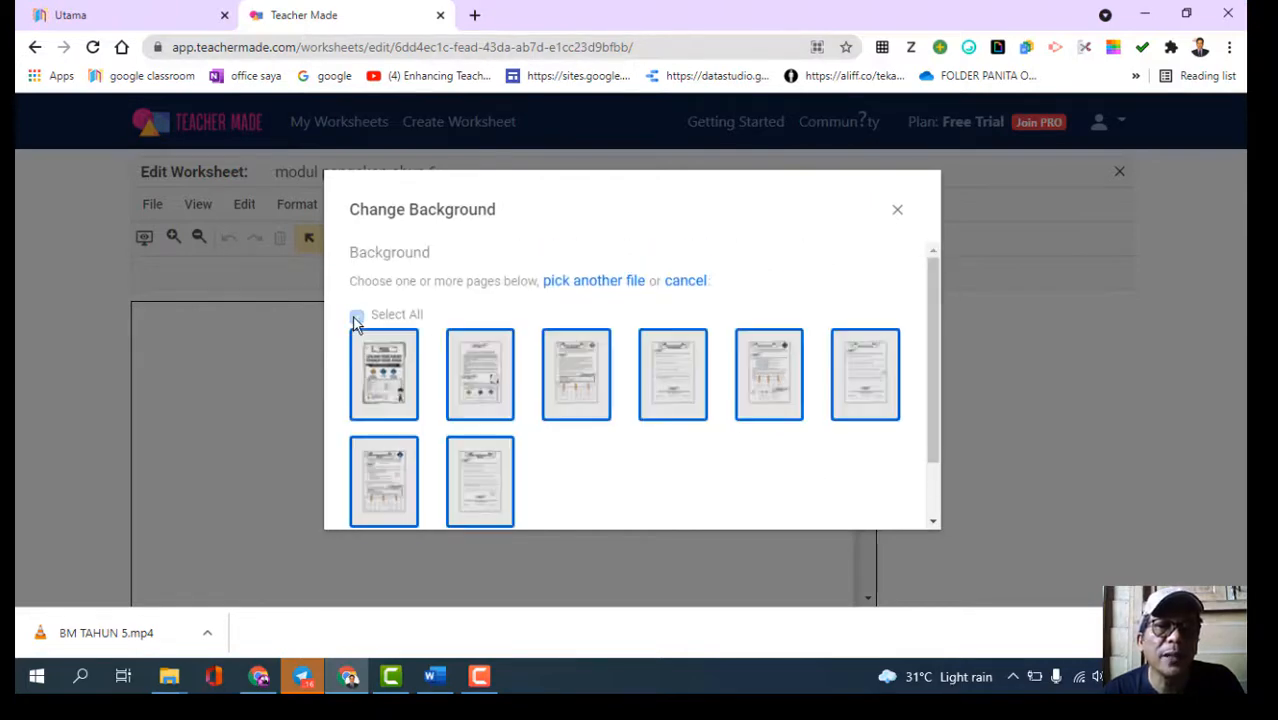
left_click_drag(930, 374, 936, 450)
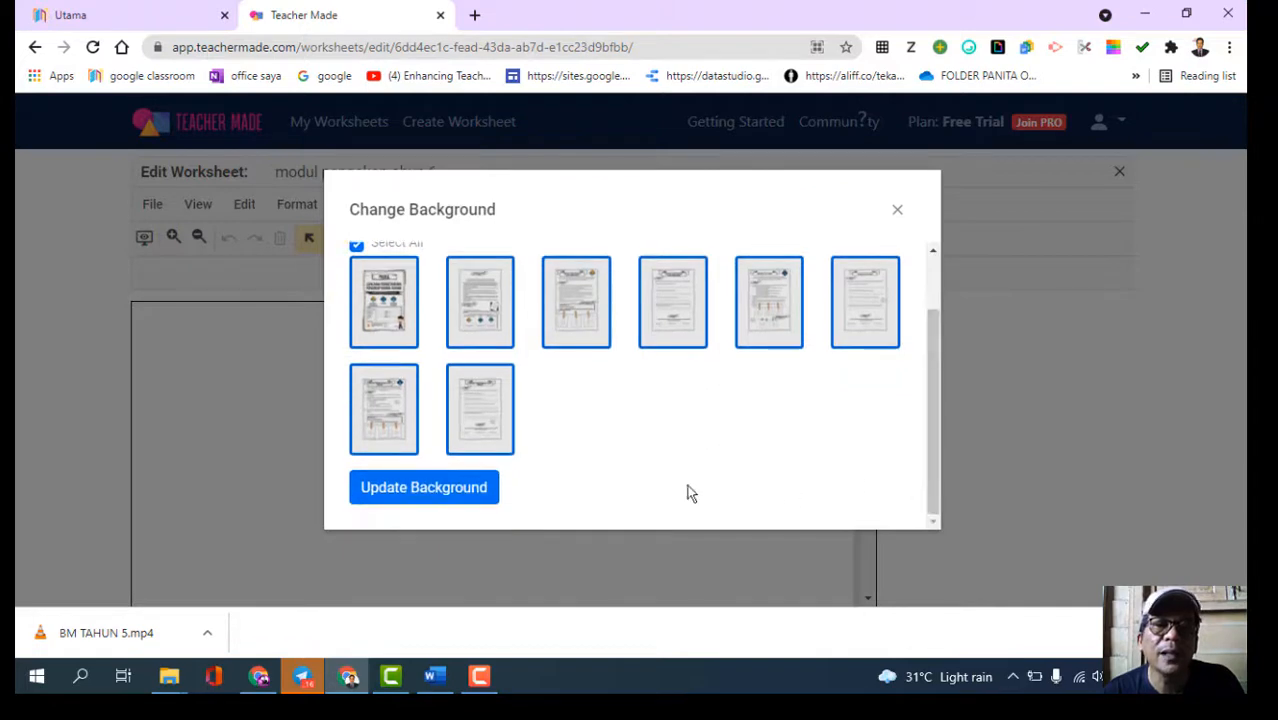
left_click(451, 489)
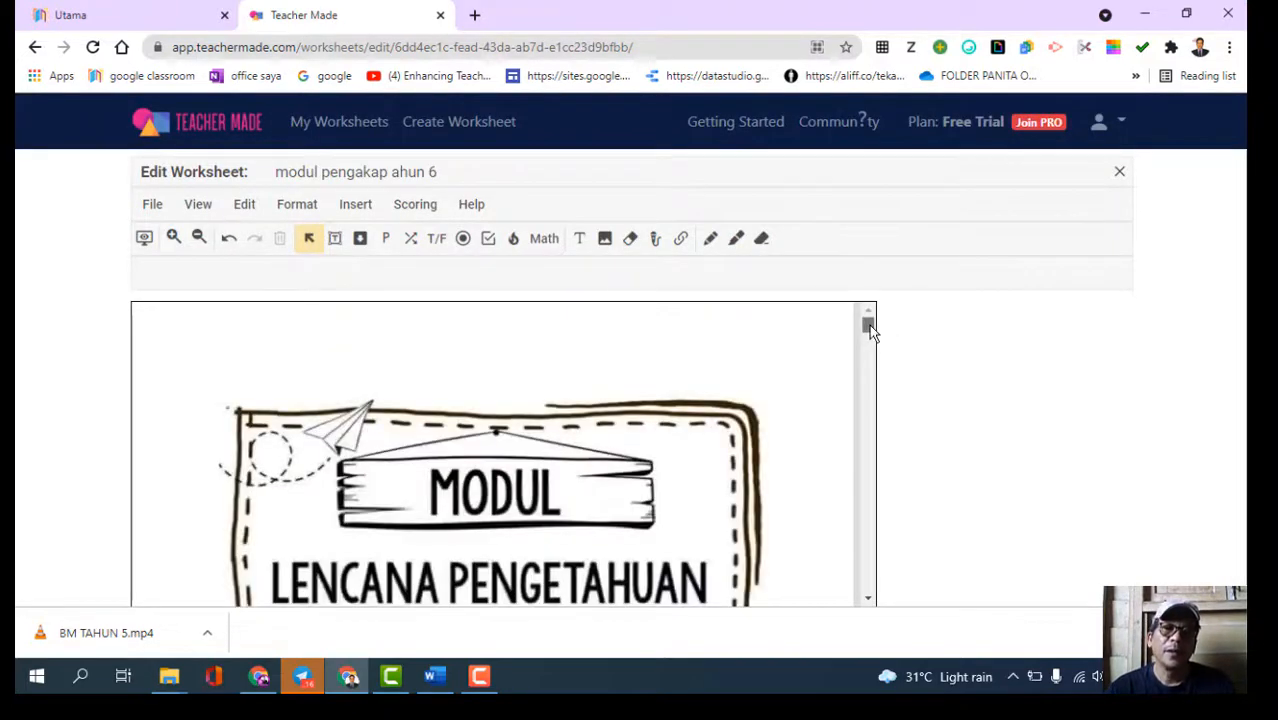
Zoom the worksheet out twice and scroll down to the badges and personal-details table.
left_click_drag(869, 325, 870, 338)
scroll(870, 338, "down", 1)
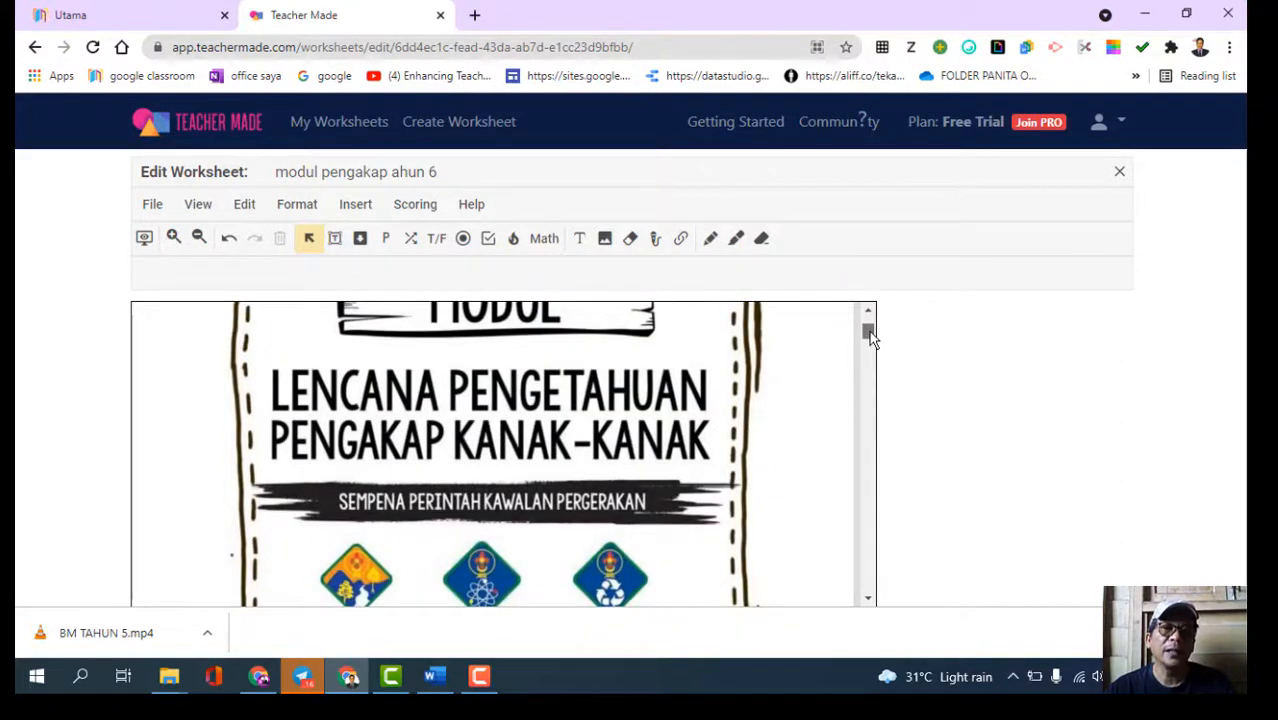
scroll(870, 338, "up", 1)
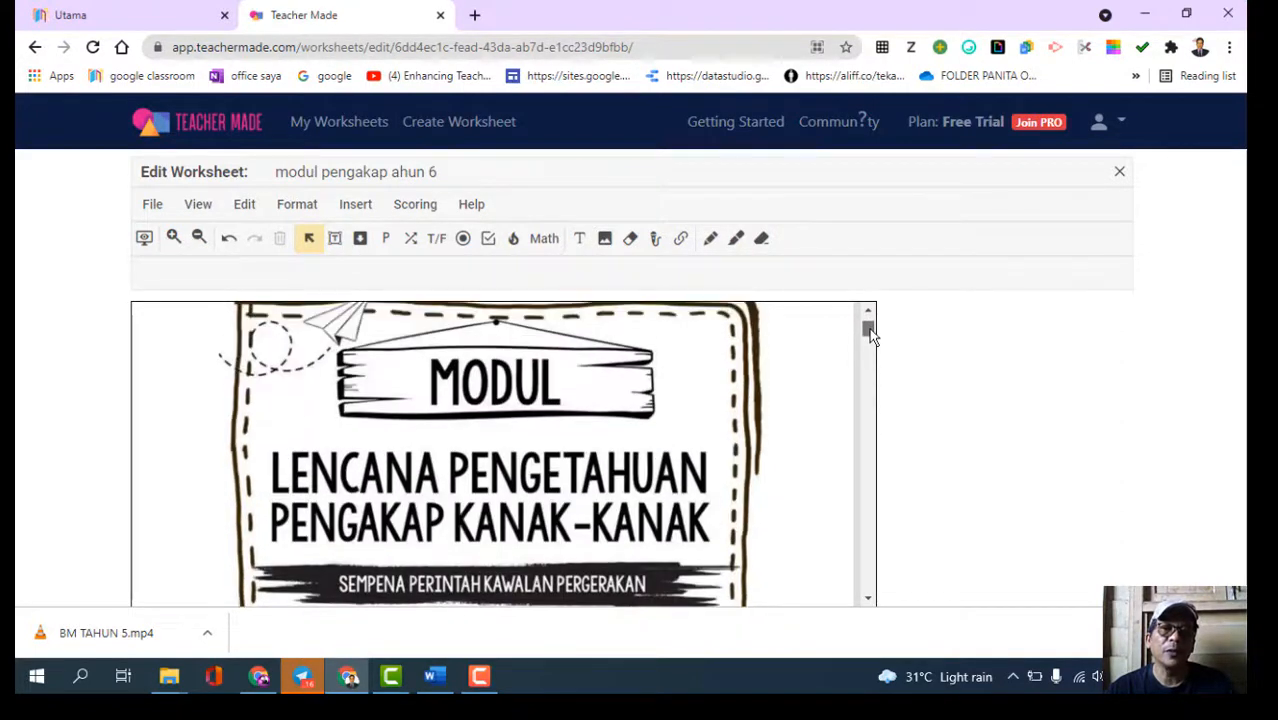
mouse_move(870, 335)
left_mouse_down()
mouse_move(849, 591)
mouse_move(836, 337)
left_mouse_up()
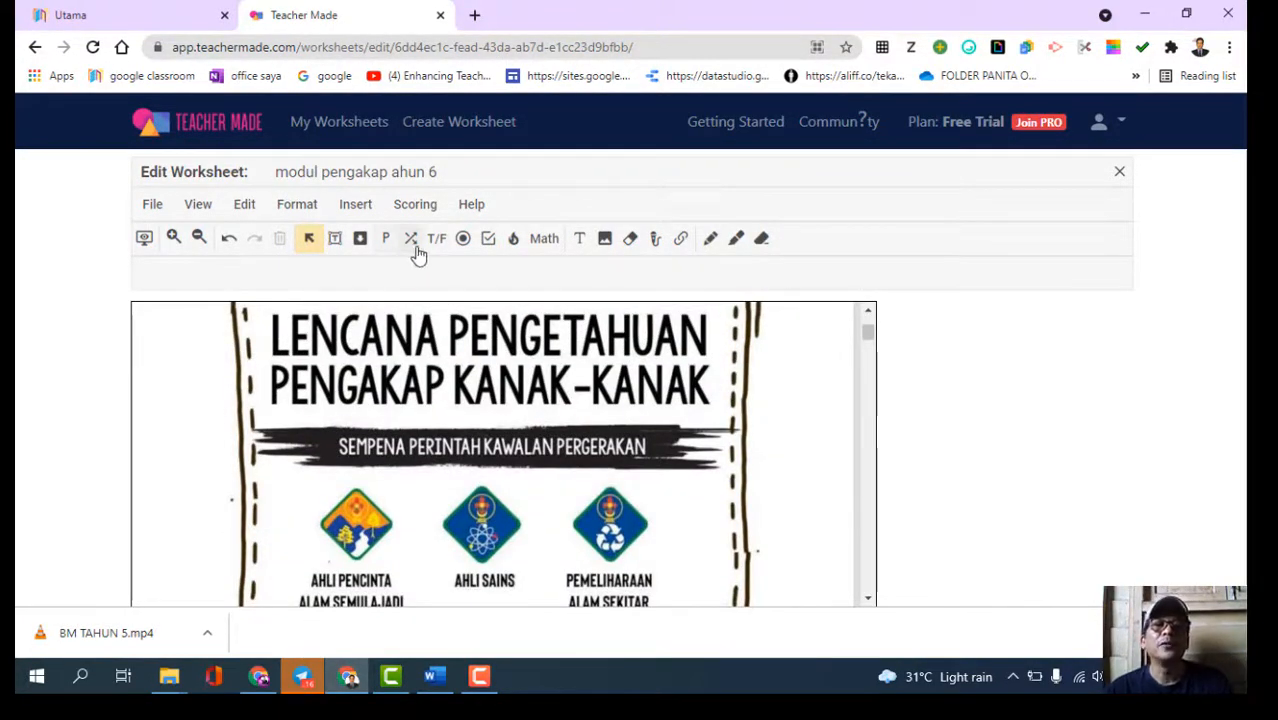
left_click(198, 240)
left_click(198, 240)
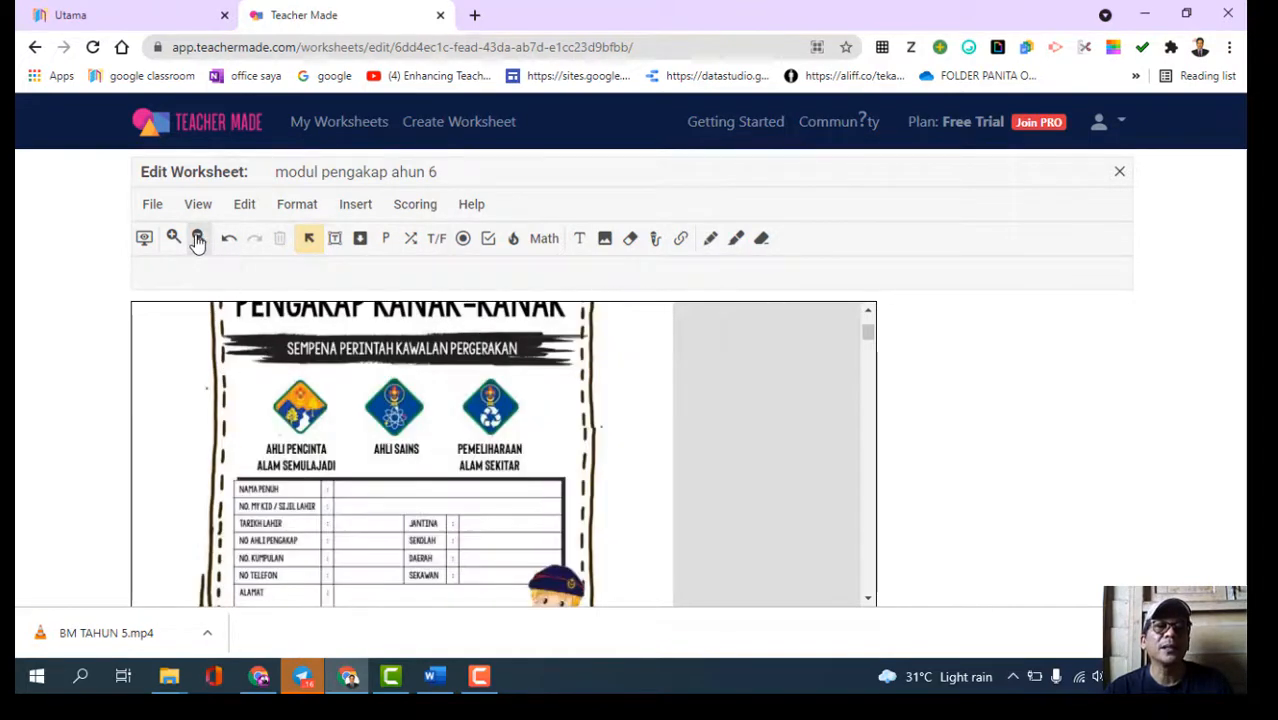
scroll(396, 506, "up", 2)
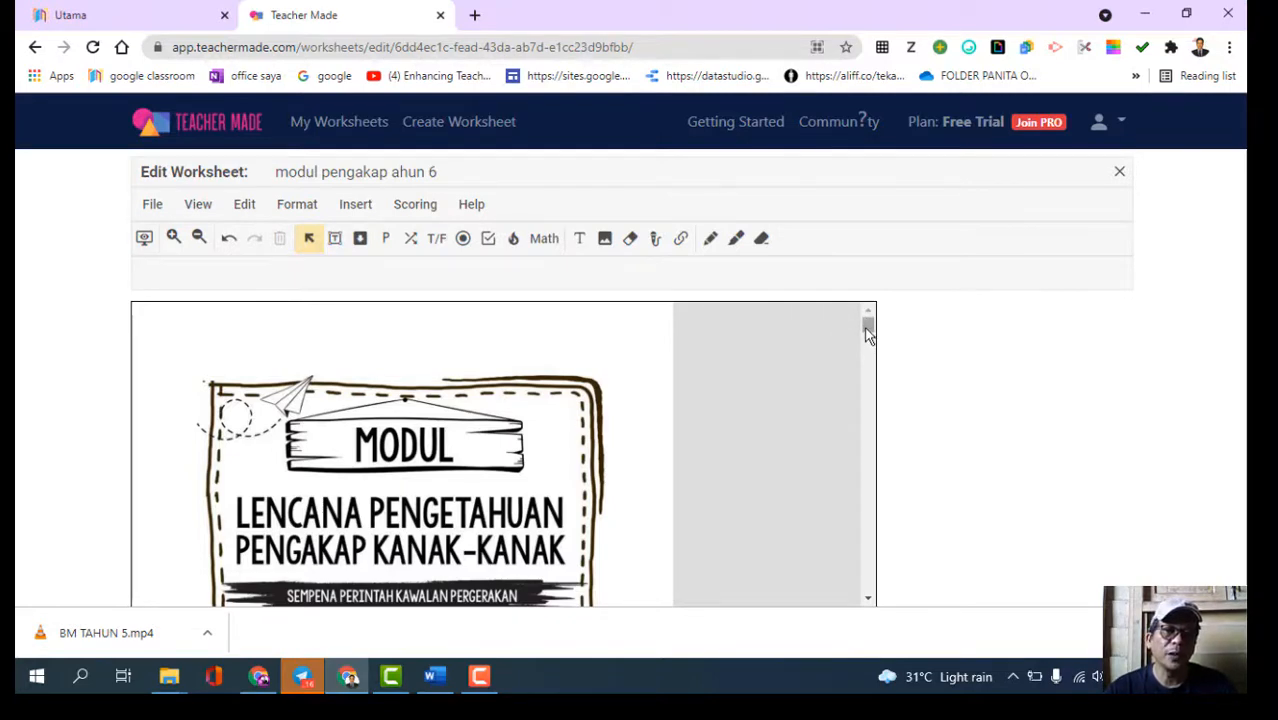
scroll(868, 335, "down", 1)
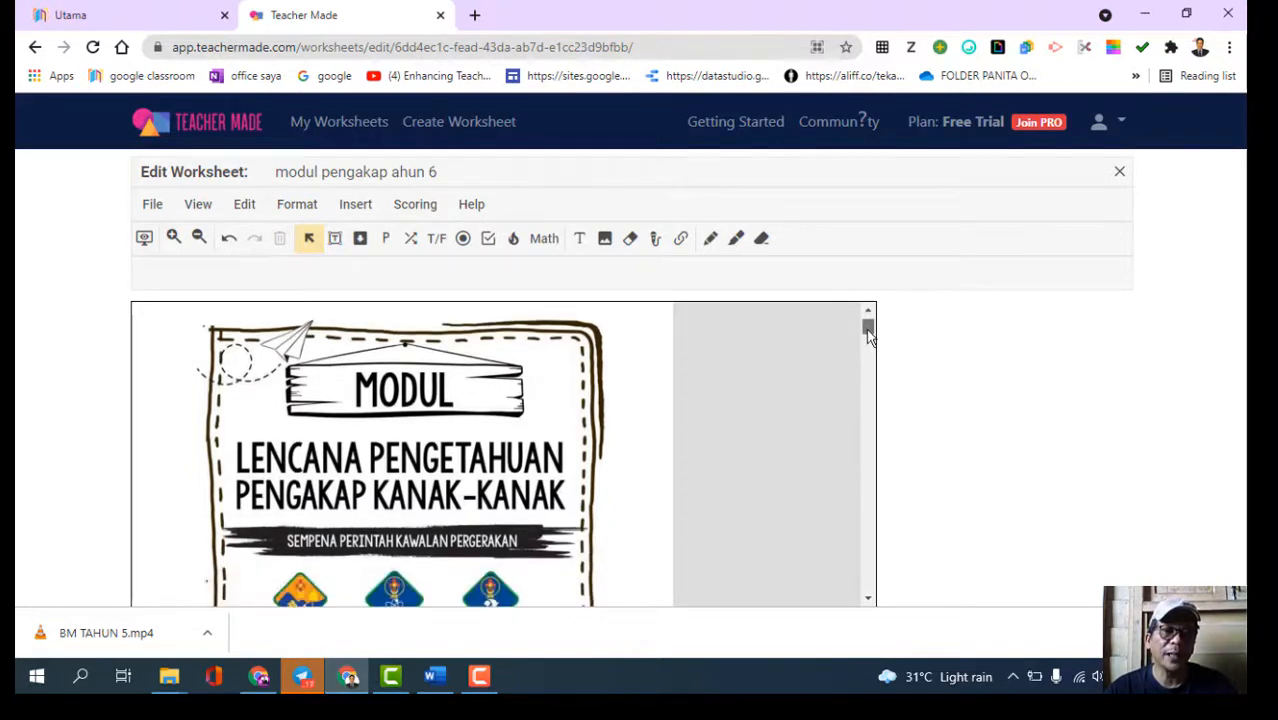
left_click_drag(868, 335, 868, 325)
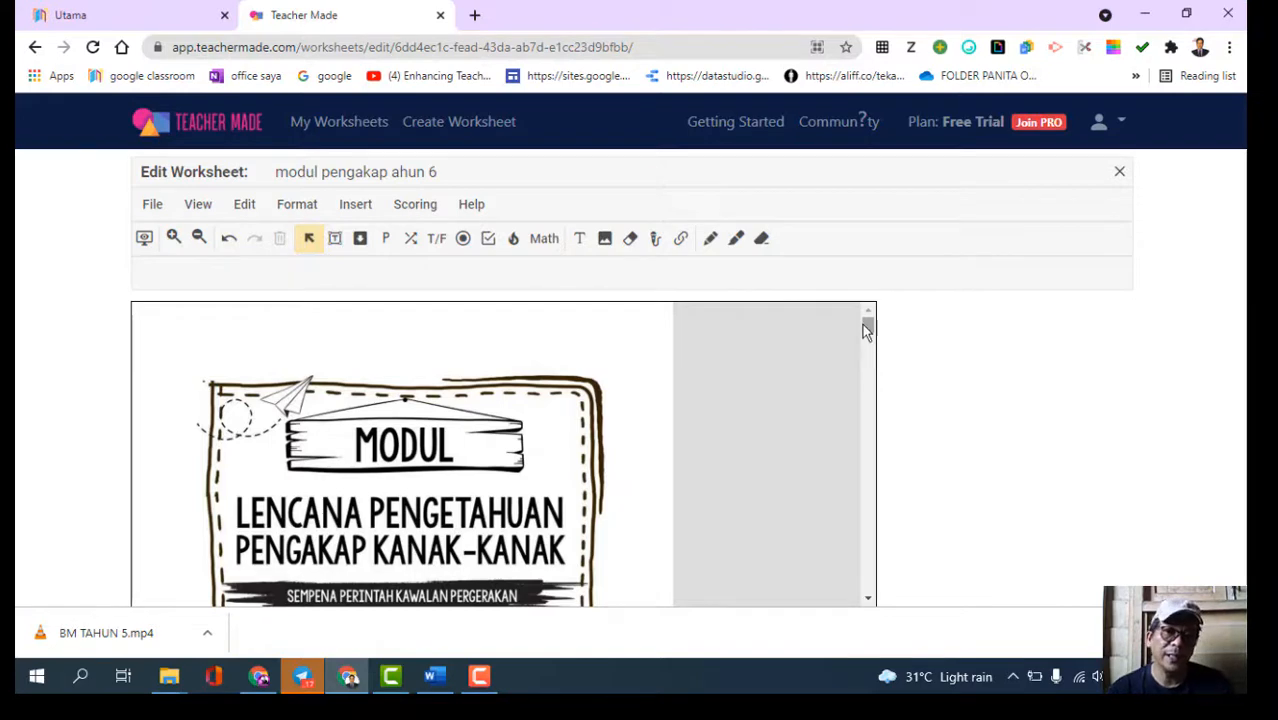
left_click_drag(868, 338, 870, 345)
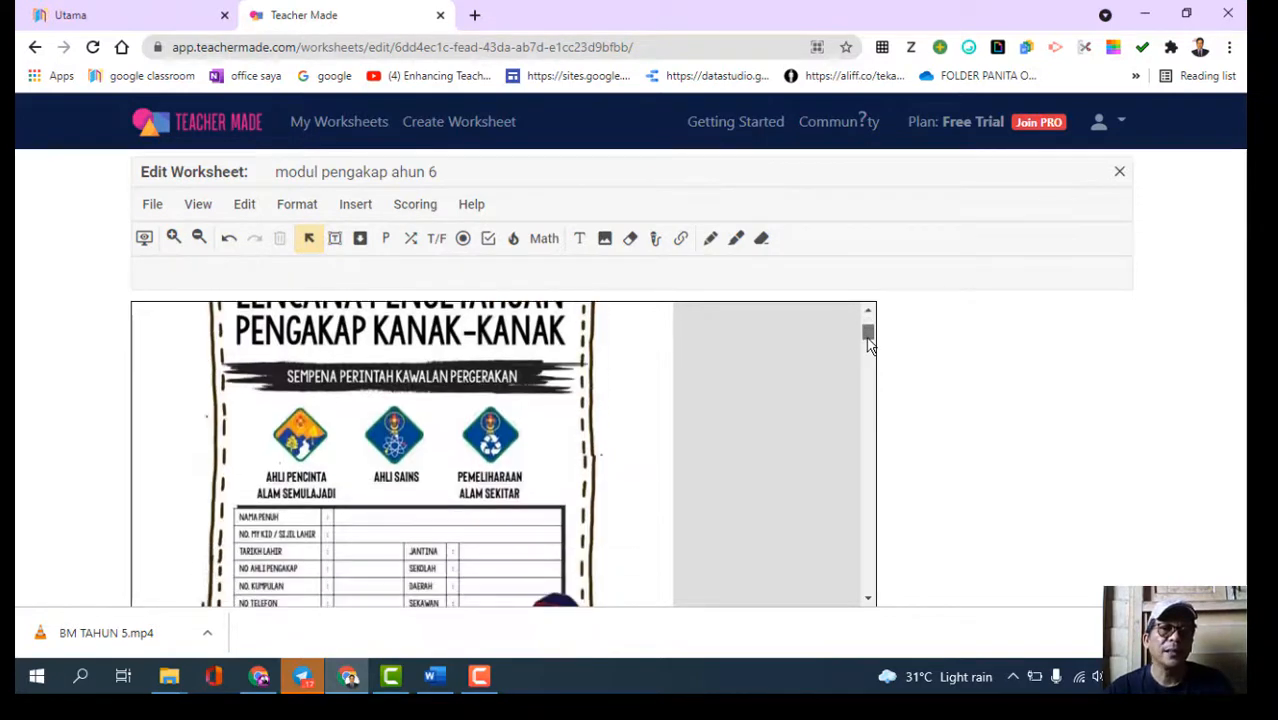
scroll(870, 345, "down", 2)
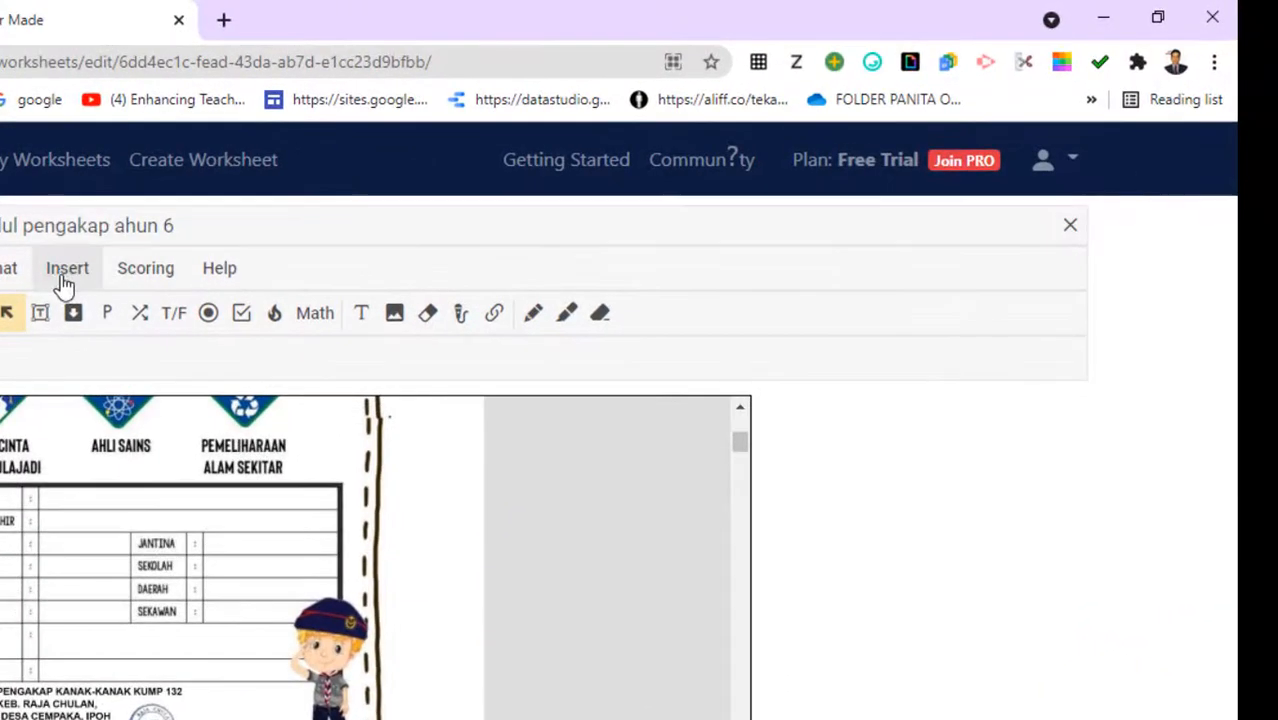
Add an Open Answer box widened across the NAMA PENUH row and open its editor.
left_click(64, 280)
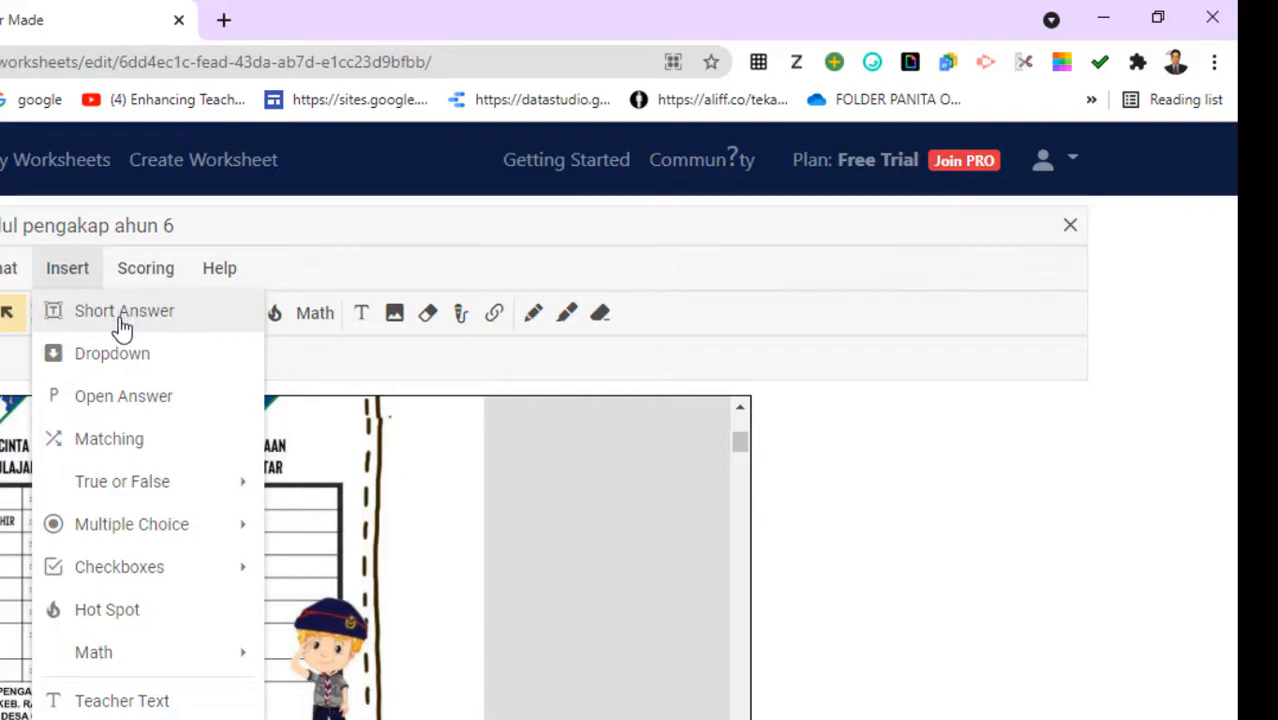
left_click(115, 407)
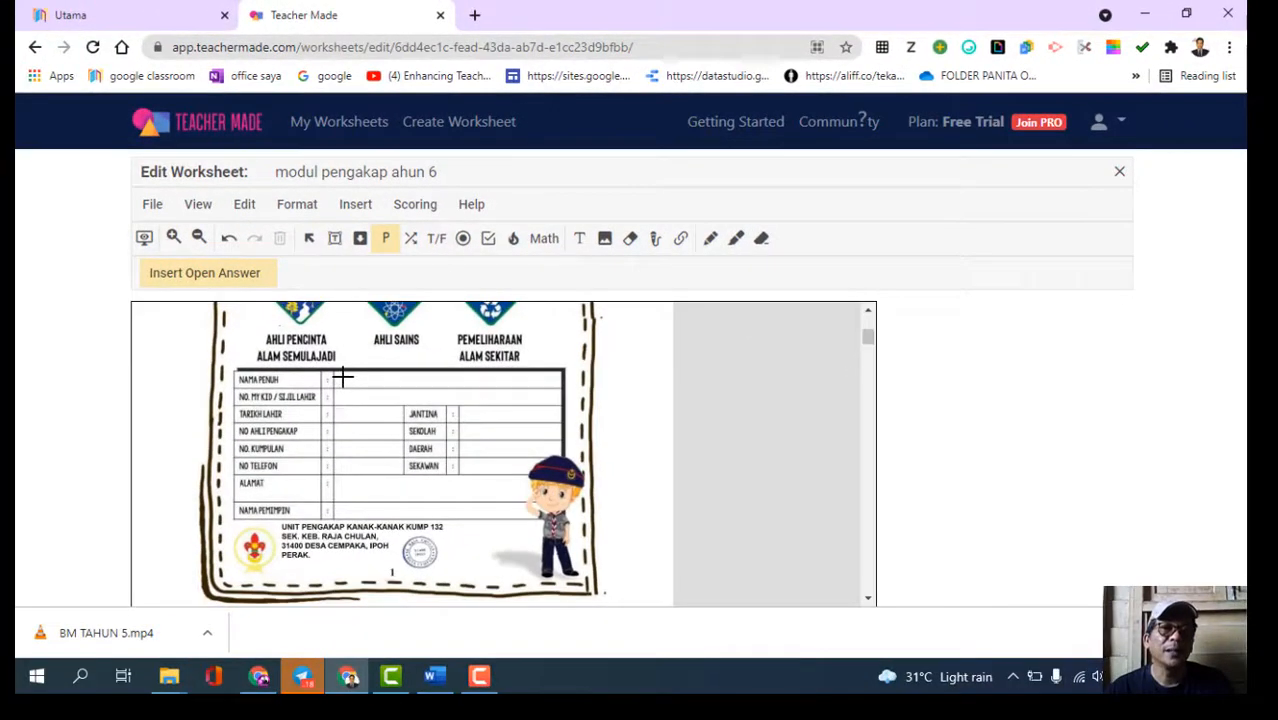
left_click(345, 382)
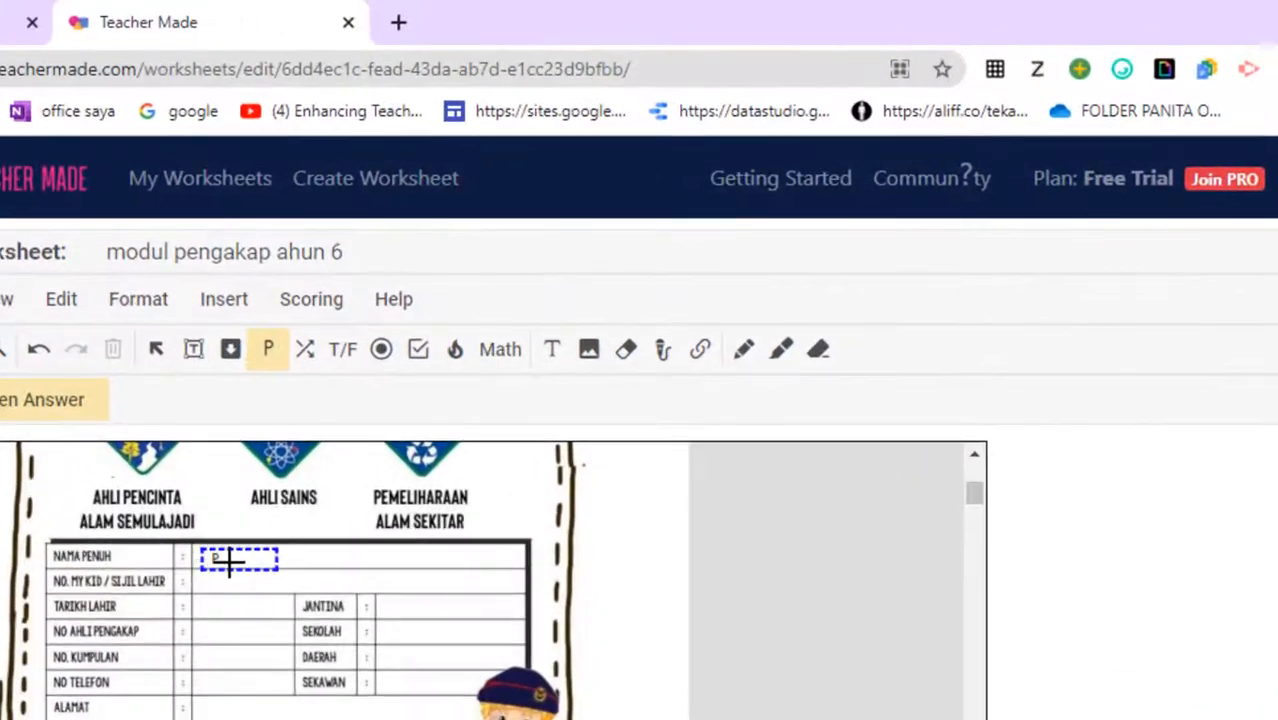
left_click(211, 558)
left_click_drag(285, 554, 502, 557)
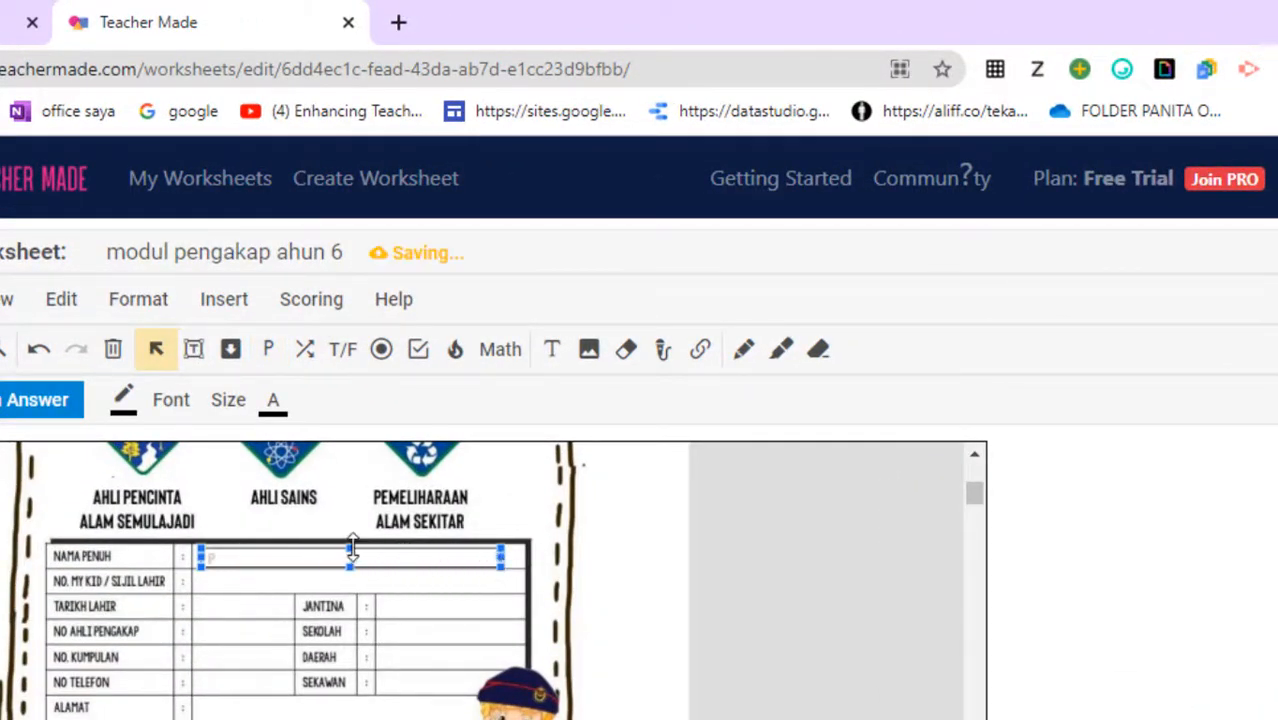
left_click_drag(351, 547, 351, 545)
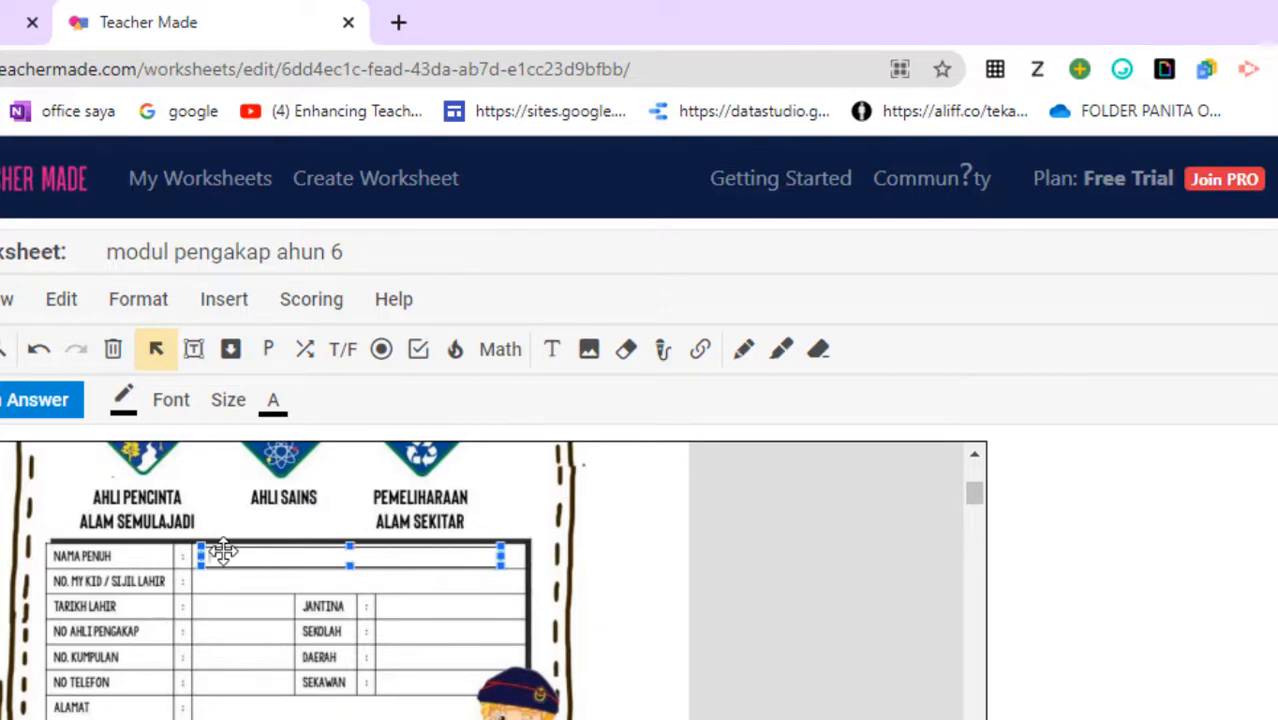
double_click(222, 551)
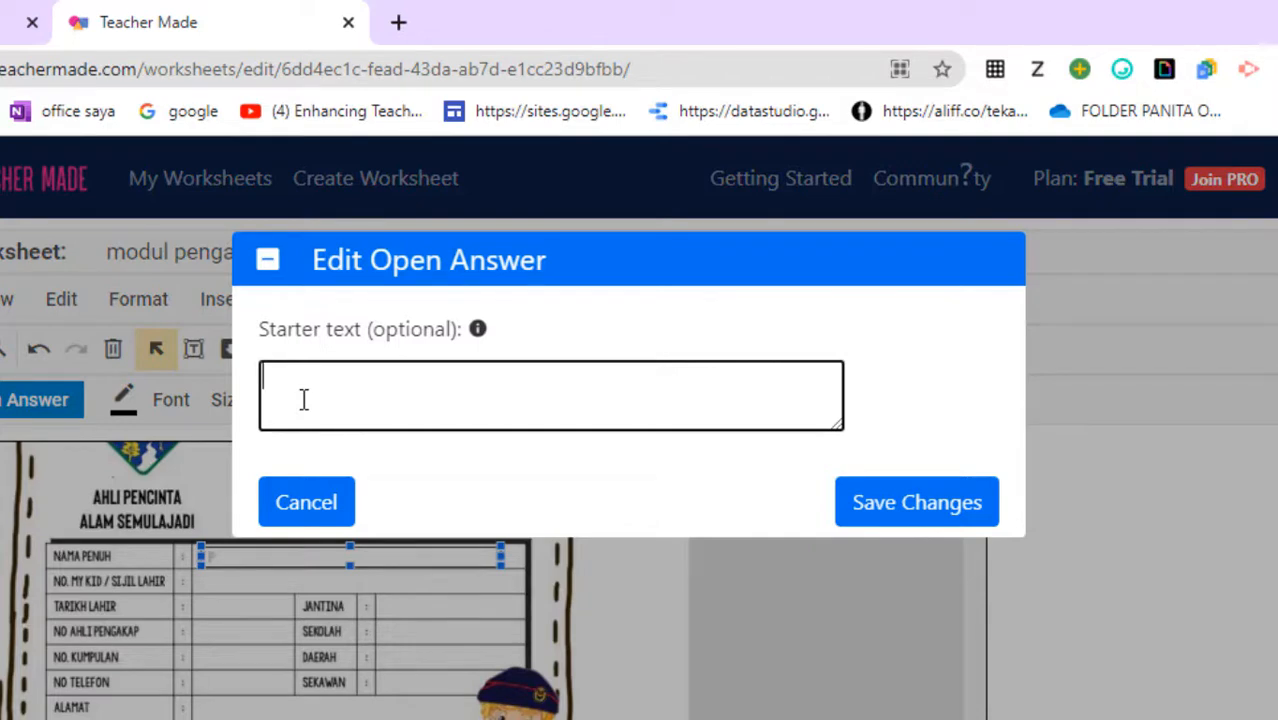
Give the NAMA PENUH answer box the starter text 'MULA TULIS SINI' and save.
type("t")
key("BackSpace")
type("TULIS SINI")
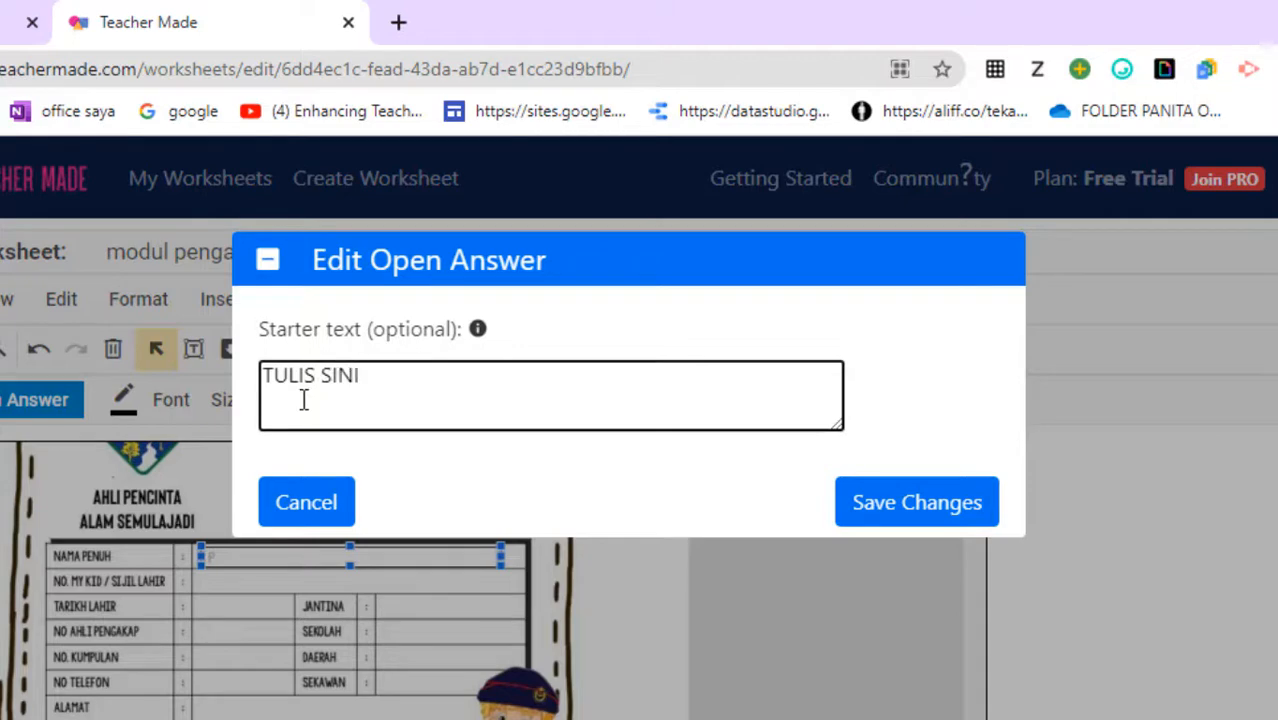
key("BackSpace")
key("BackSpace")
key("BackSpace")
key("BackSpace")
key("BackSpace")
key("BackSpace")
key("BackSpace")
key("BackSpace")
key("BackSpace")
key("BackSpace")
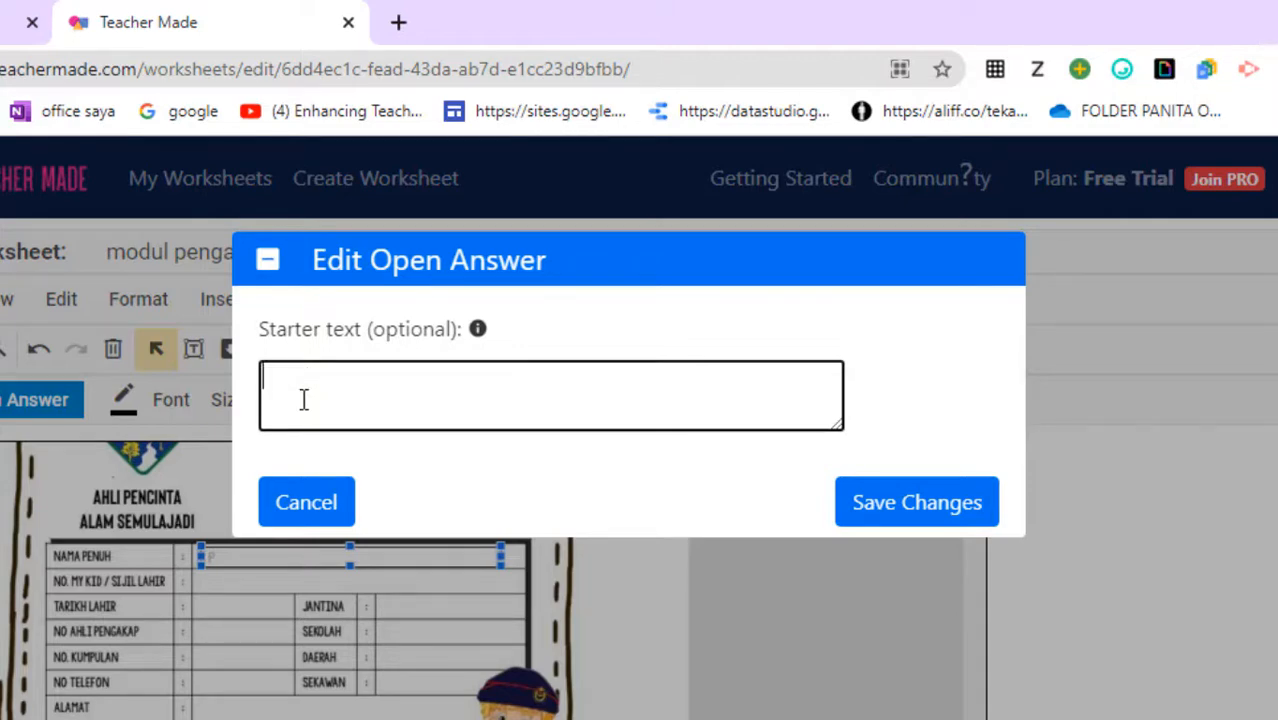
type("MULA YTU")
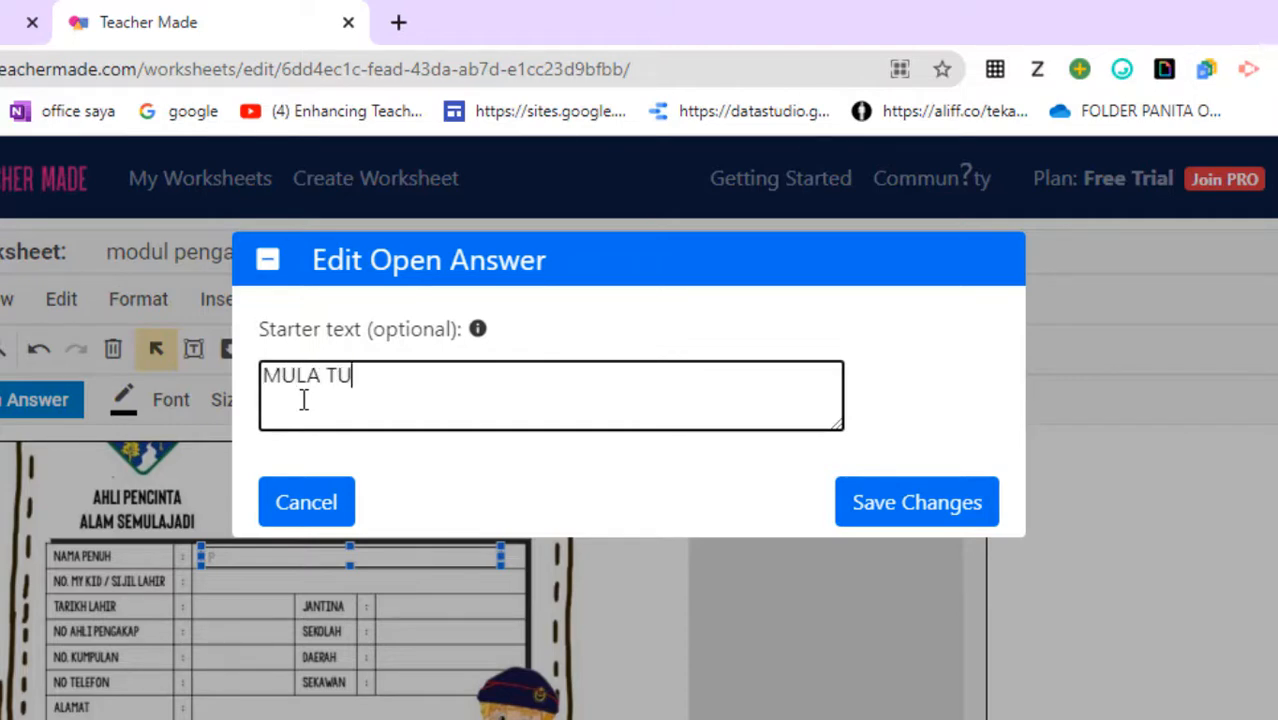
type("LIS SINI")
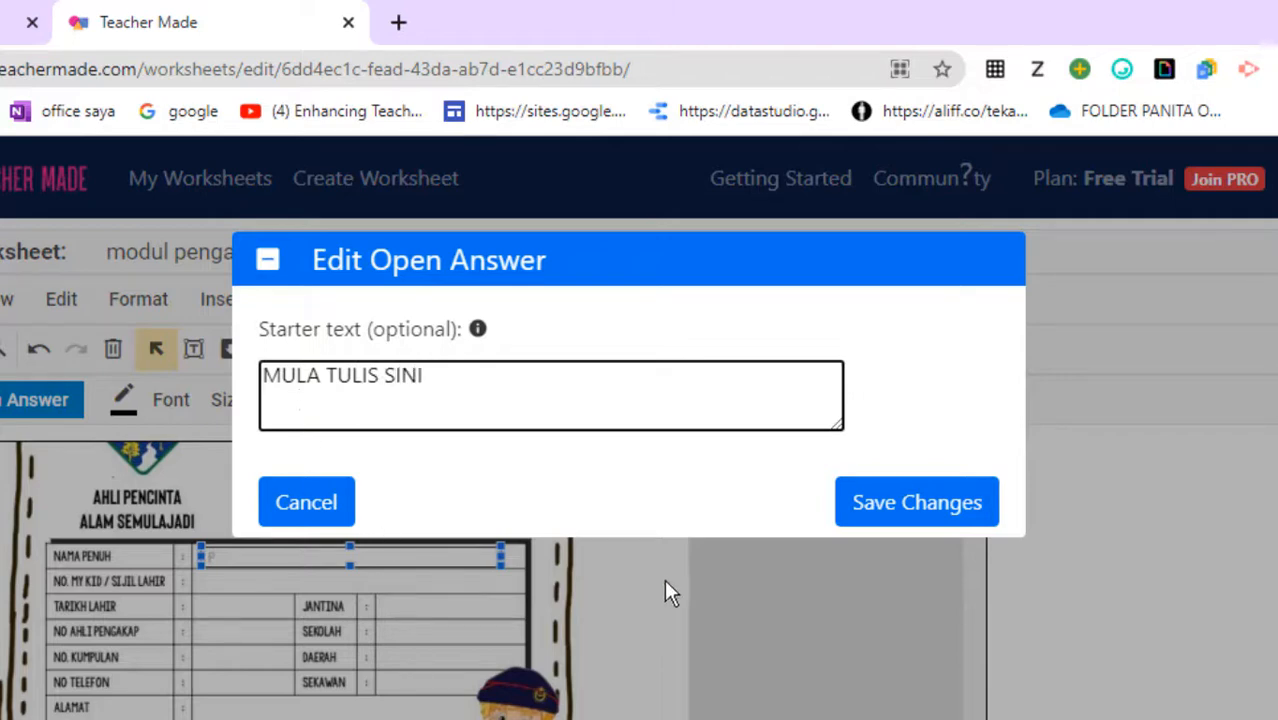
left_click(922, 502)
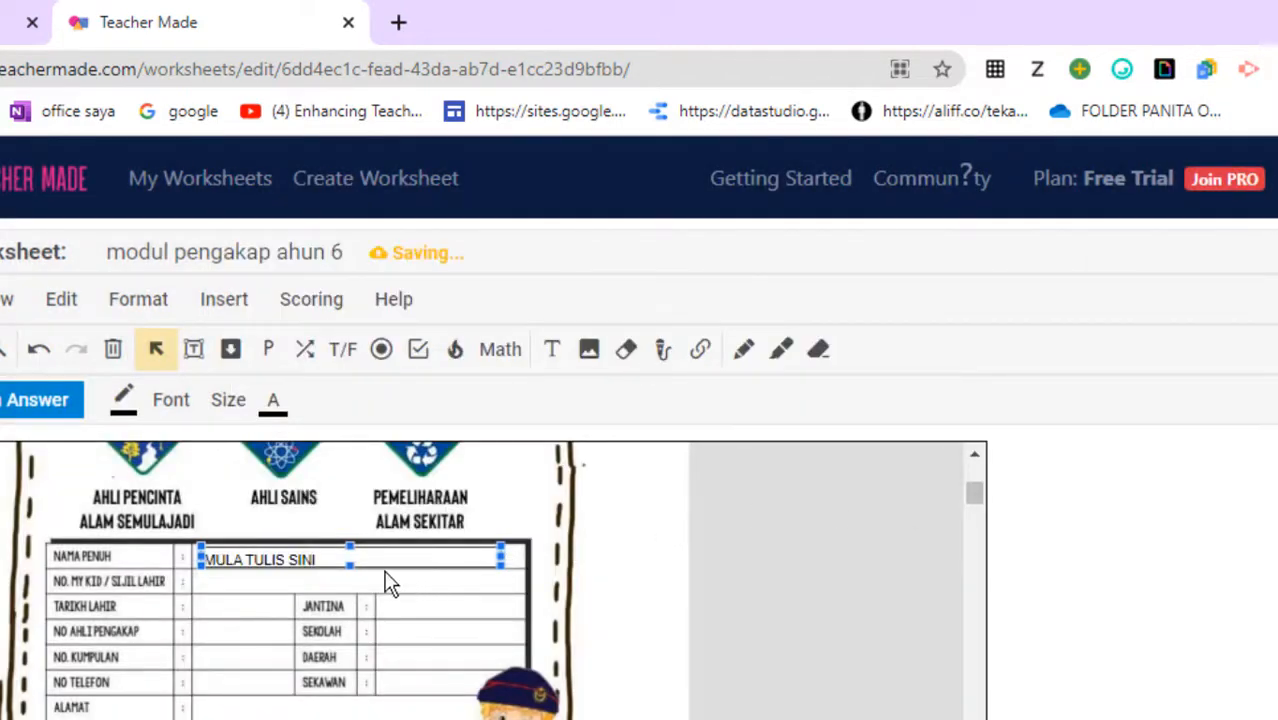
Duplicate the MULA TULIS SINI answer box into the NO. MY KID / SIJIL LAHIR row.
left_click(402, 619)
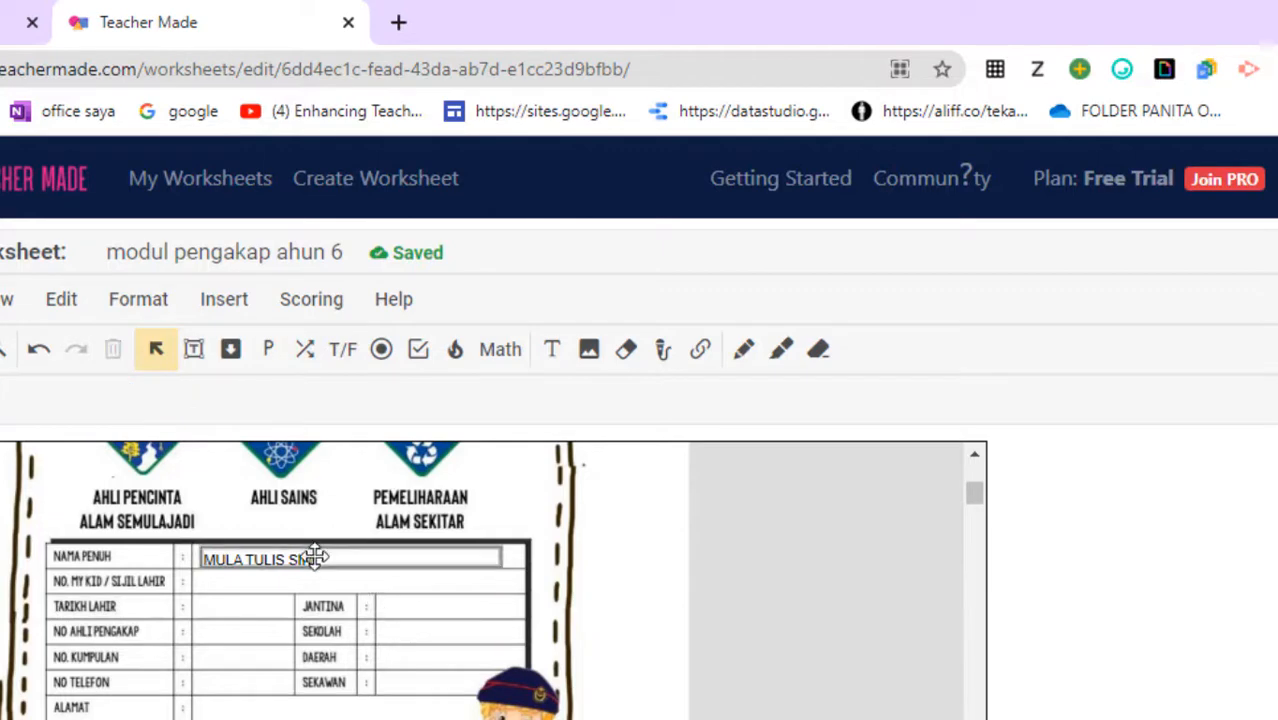
left_click(315, 557)
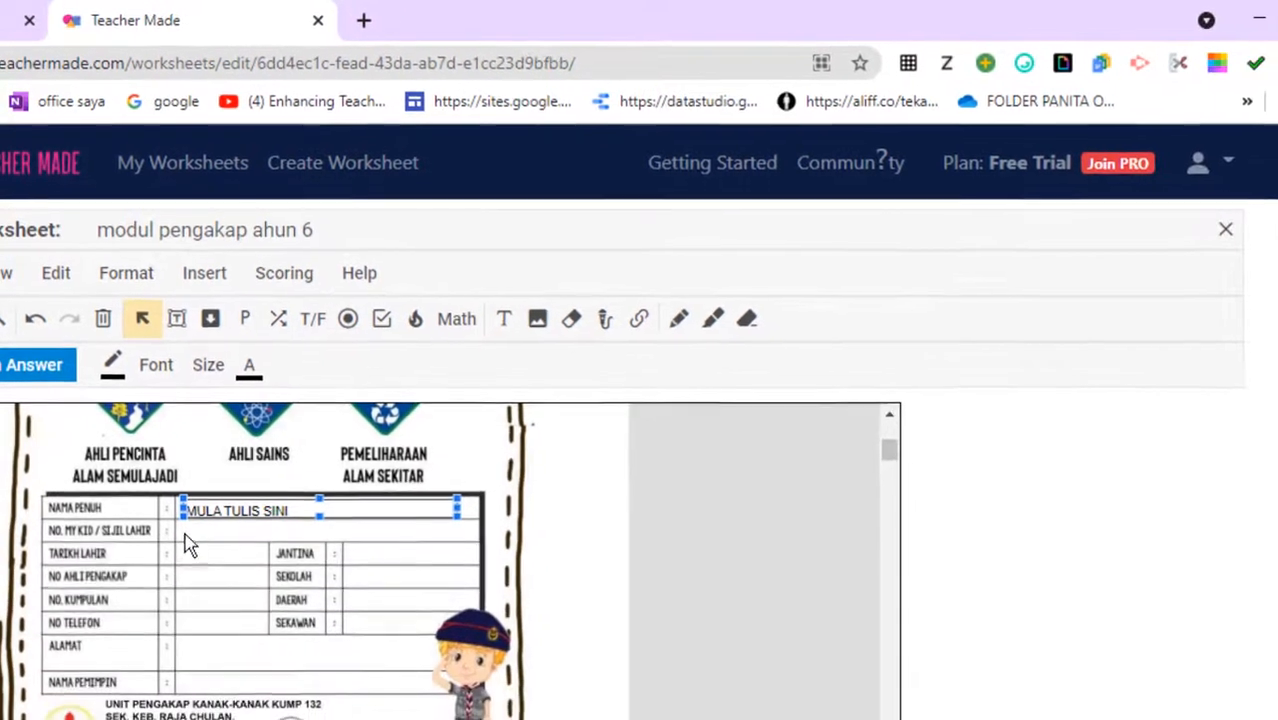
right_click(340, 505)
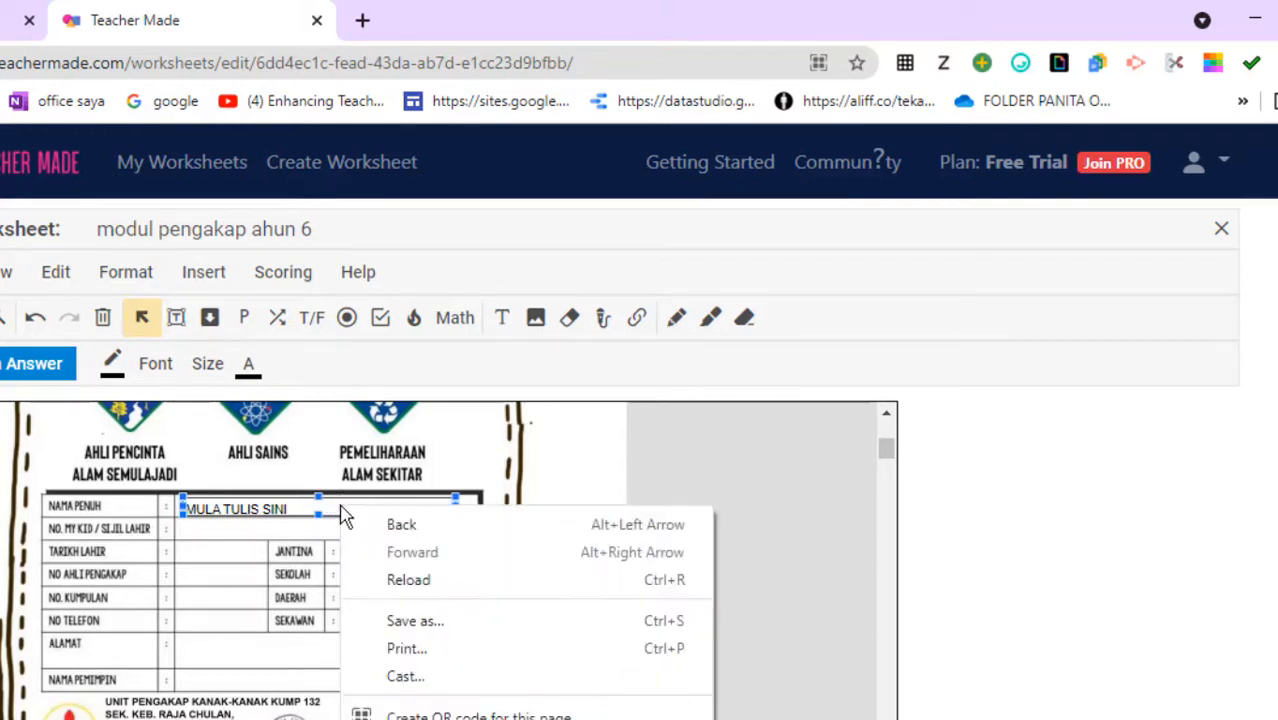
left_click(291, 507)
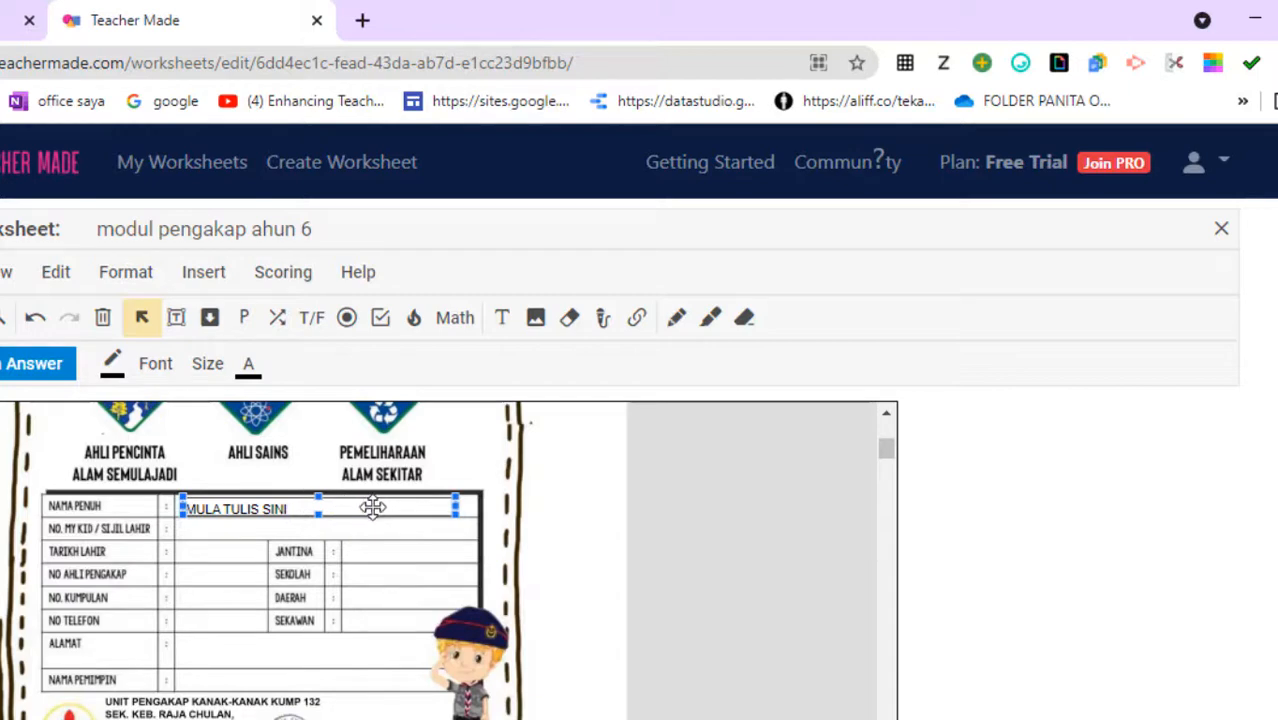
key("ctrl+d")
left_click(713, 284)
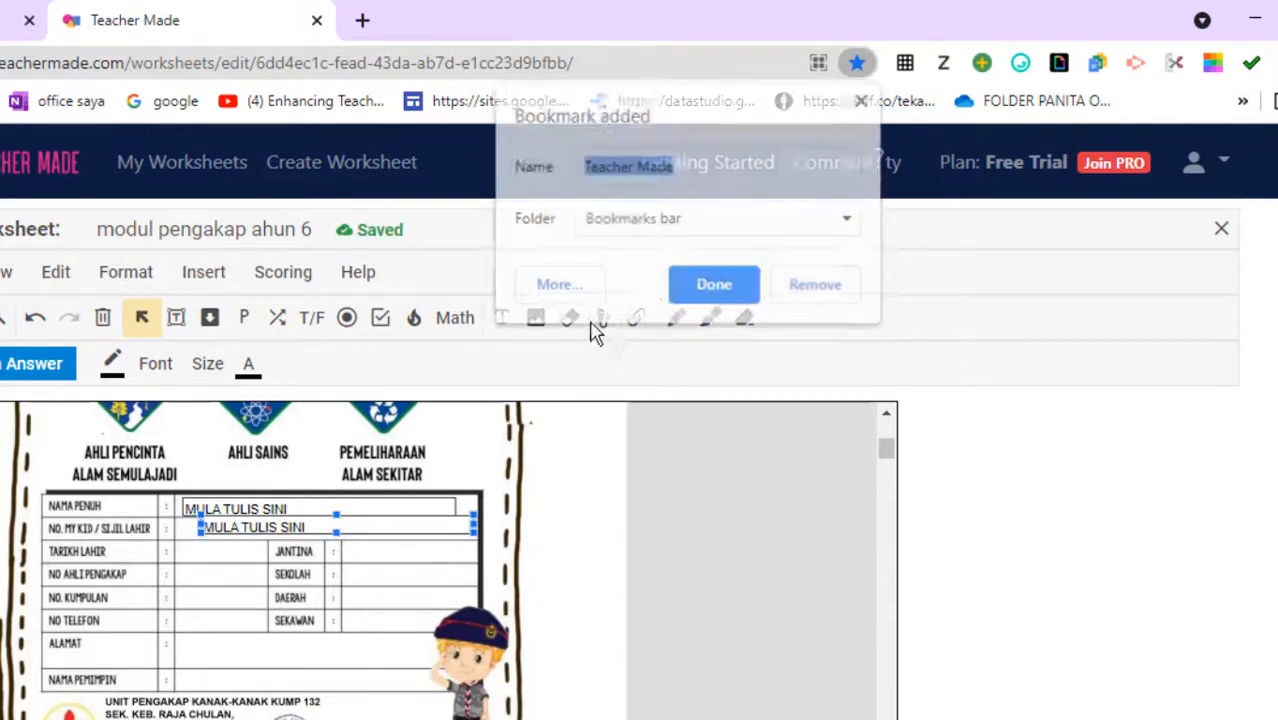
left_click_drag(394, 528, 374, 533)
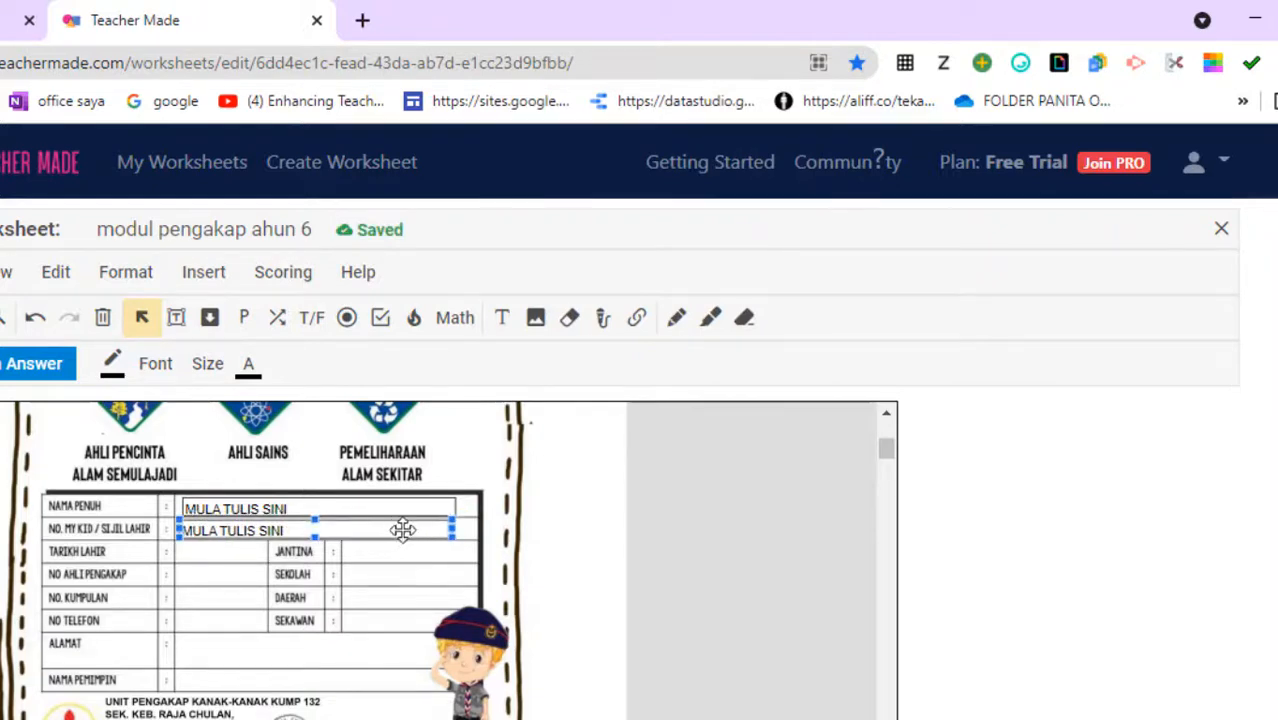
Add another copy in the TARIKH LAHIR row and make it narrower.
key("ctrl+d")
left_click(691, 272)
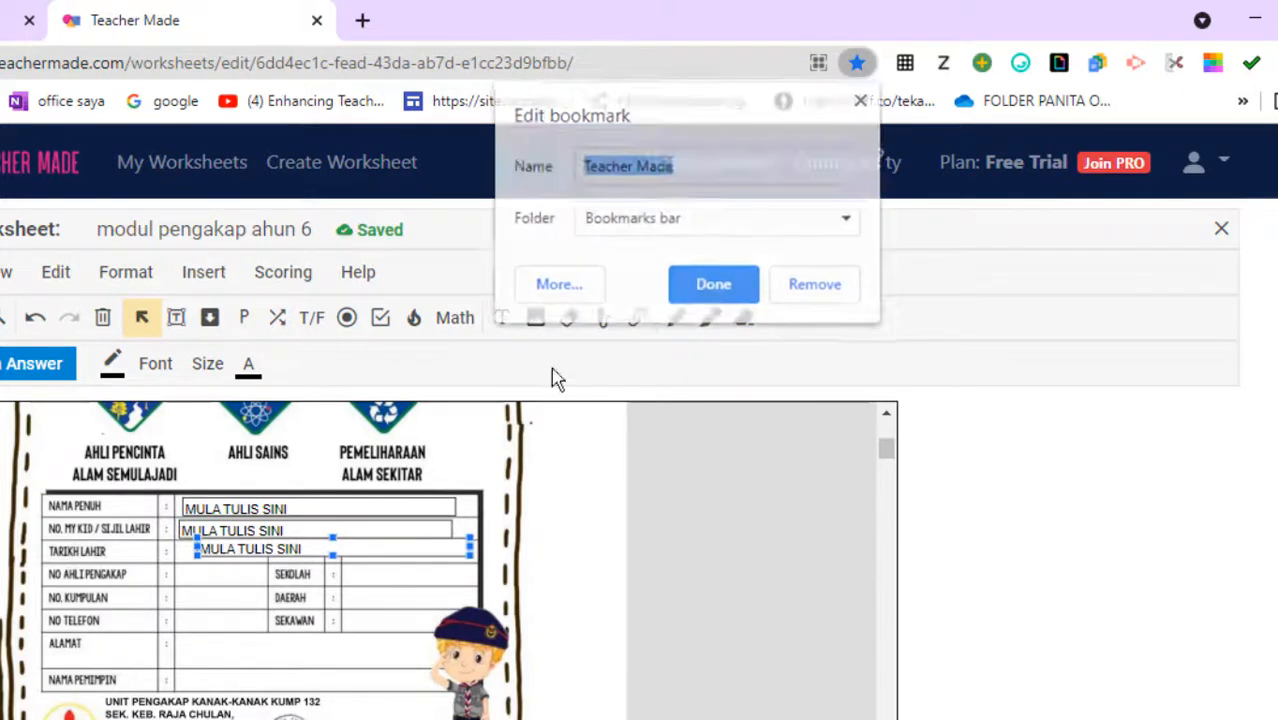
left_click_drag(368, 548, 354, 551)
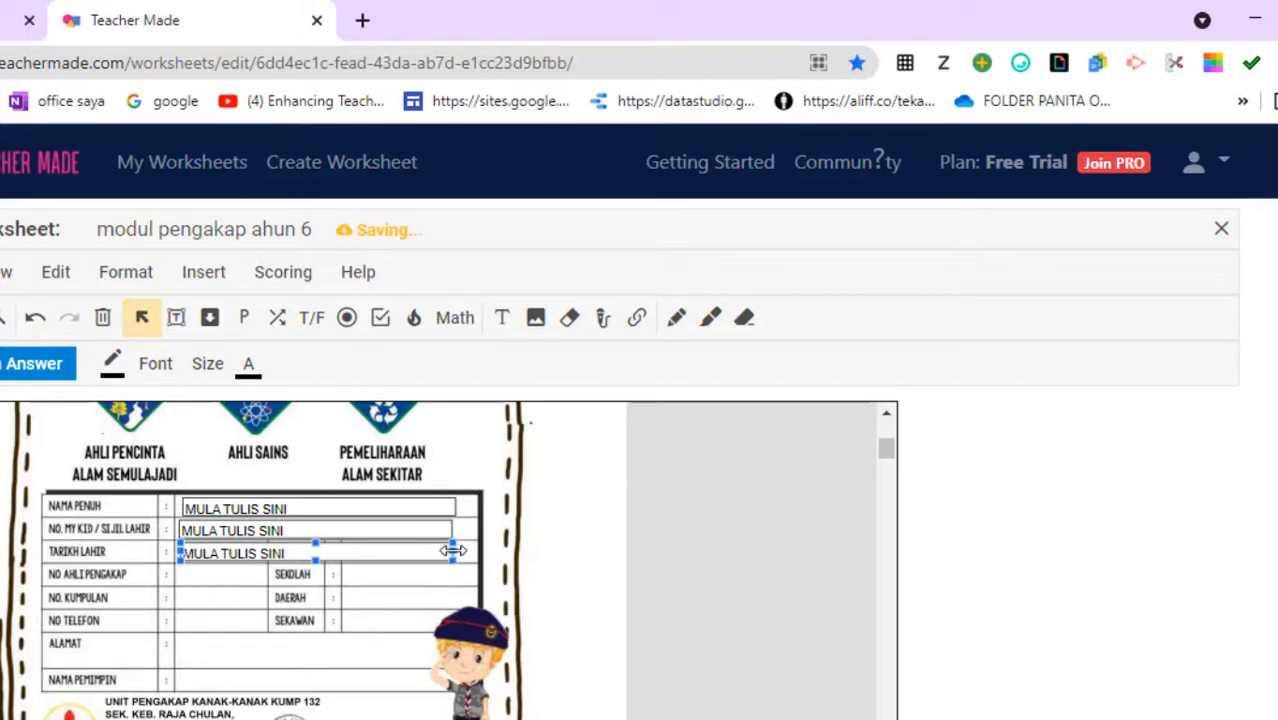
left_click_drag(452, 553, 355, 553)
Place a final narrower answer box copy in the NO AHLI PENGAKAP row.
left_click(333, 505)
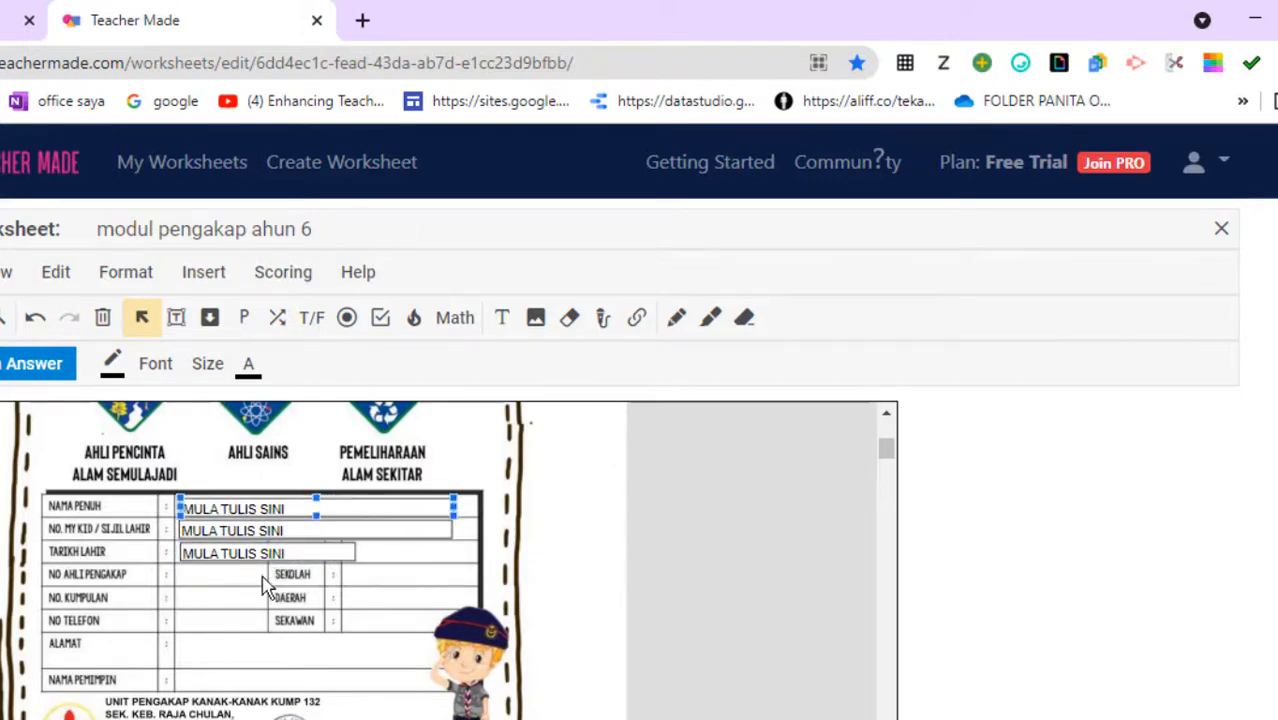
left_click(230, 582)
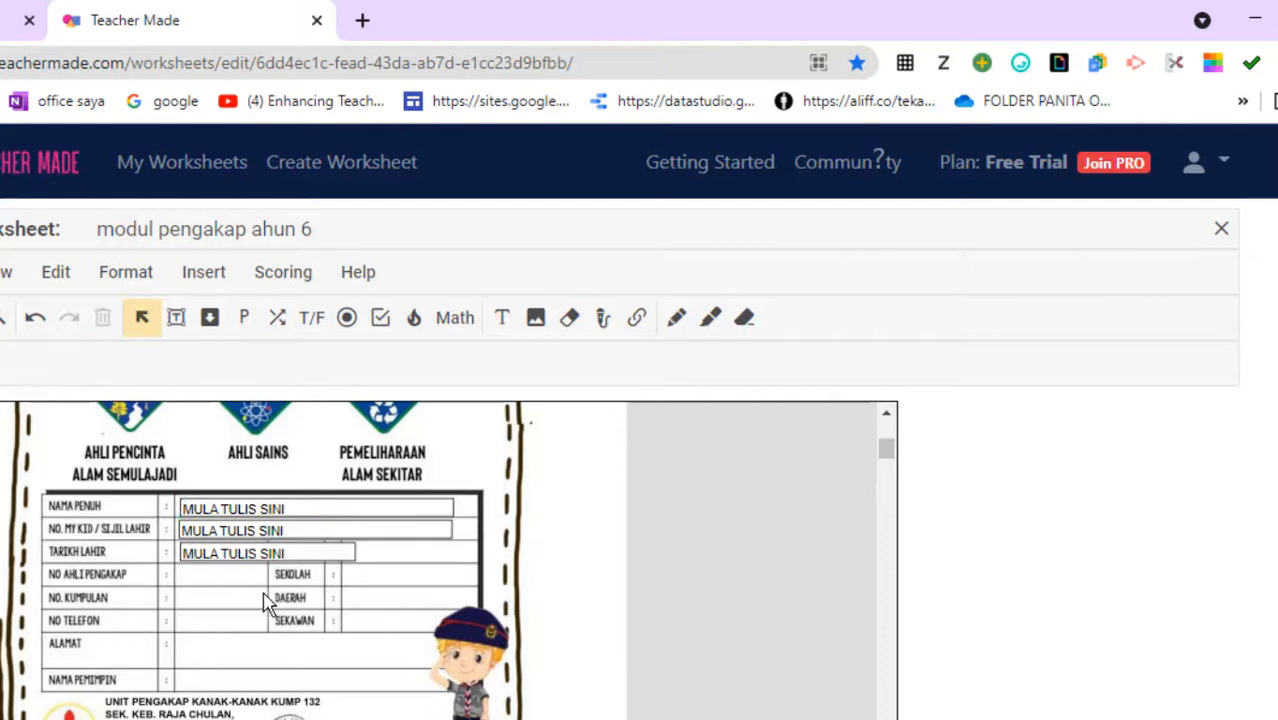
key("ctrl+d")
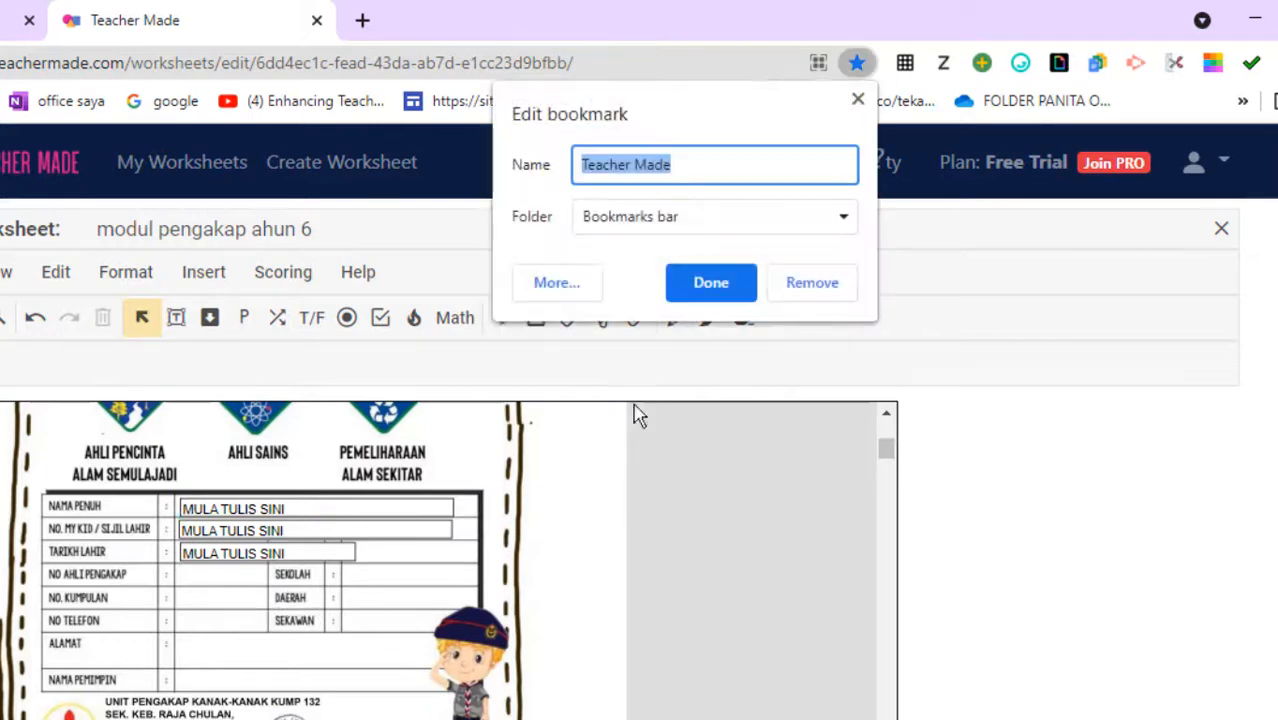
left_click(695, 288)
mouse_move(343, 531)
left_mouse_down()
mouse_move(331, 514)
mouse_move(328, 566)
mouse_move(334, 508)
mouse_move(323, 531)
left_mouse_up()
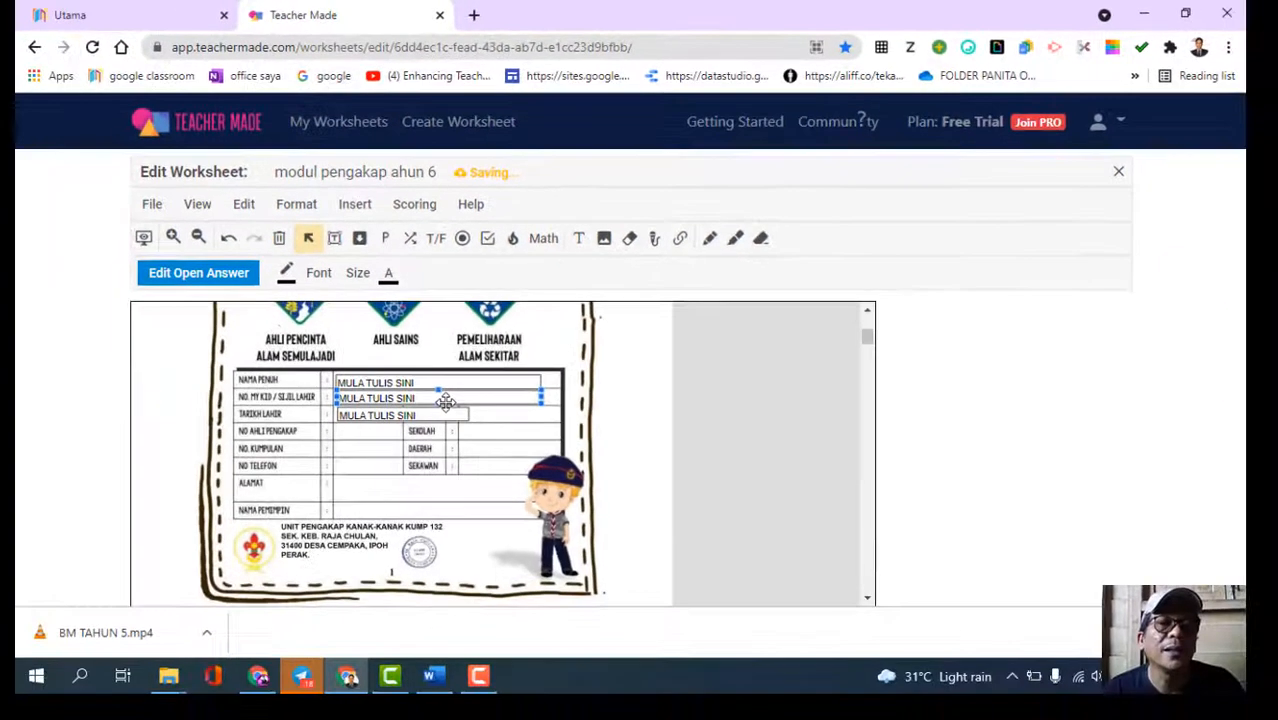
key("ctrl+d")
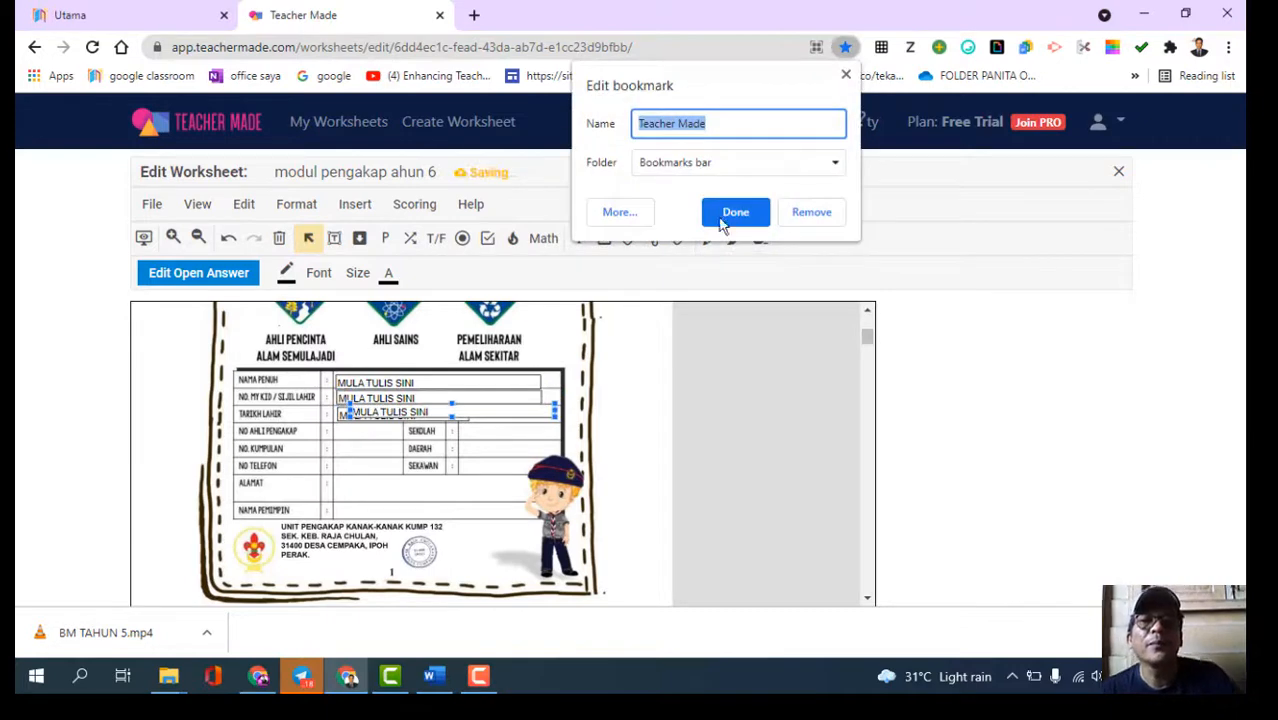
left_click(724, 214)
left_click_drag(410, 413, 398, 434)
left_click_drag(533, 428, 430, 434)
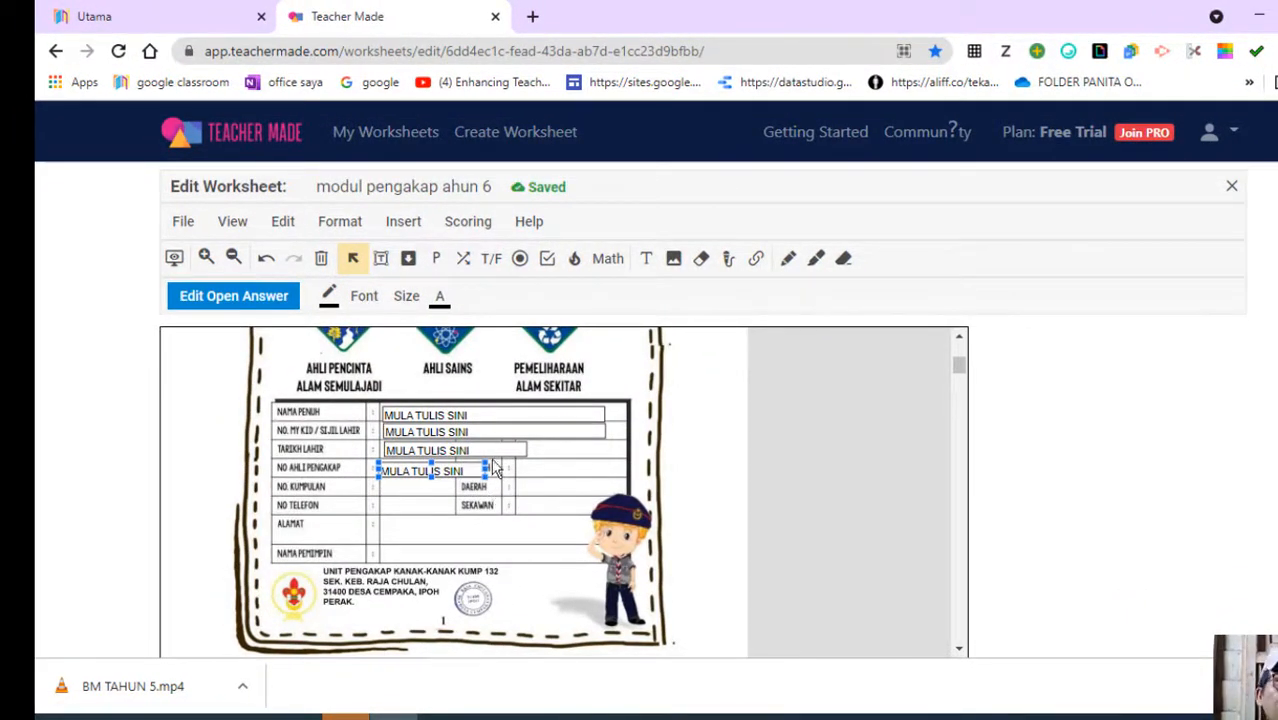
left_click(174, 259)
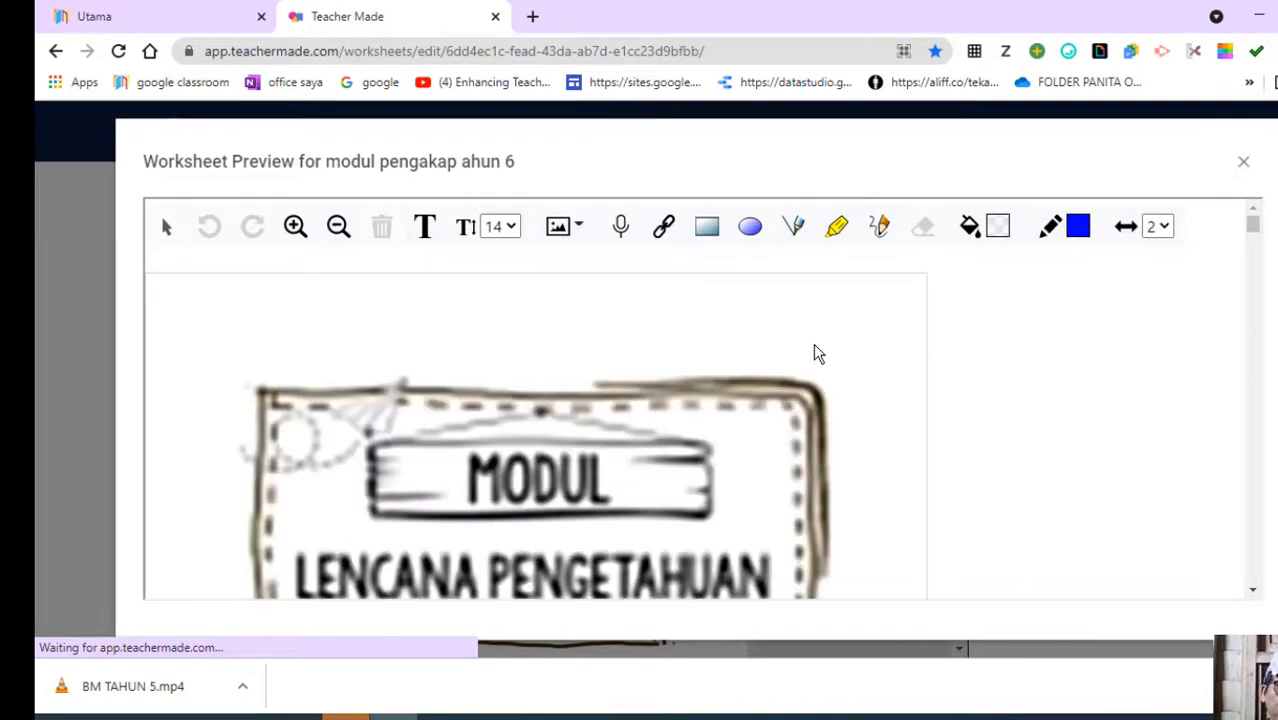
In the preview, enter a sample name, a MyKid number, birth date 7777 and scout number 666.
scroll(813, 353, "down", 5)
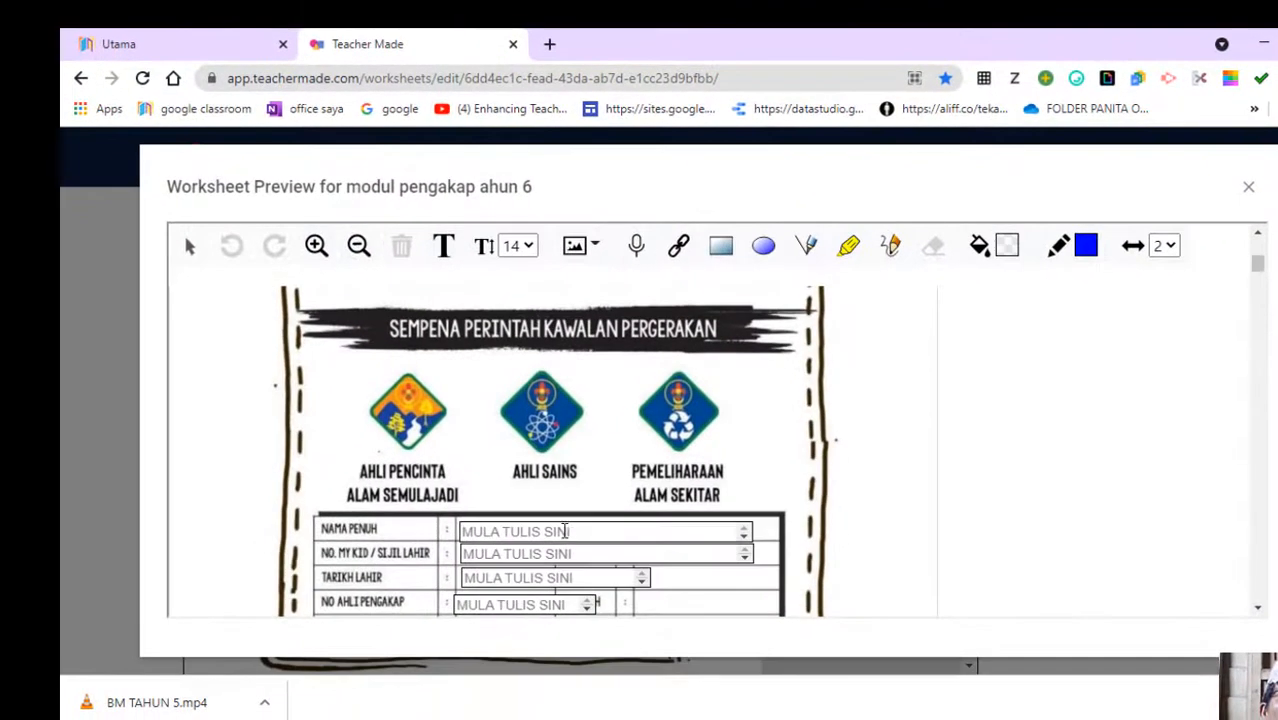
left_click(555, 531)
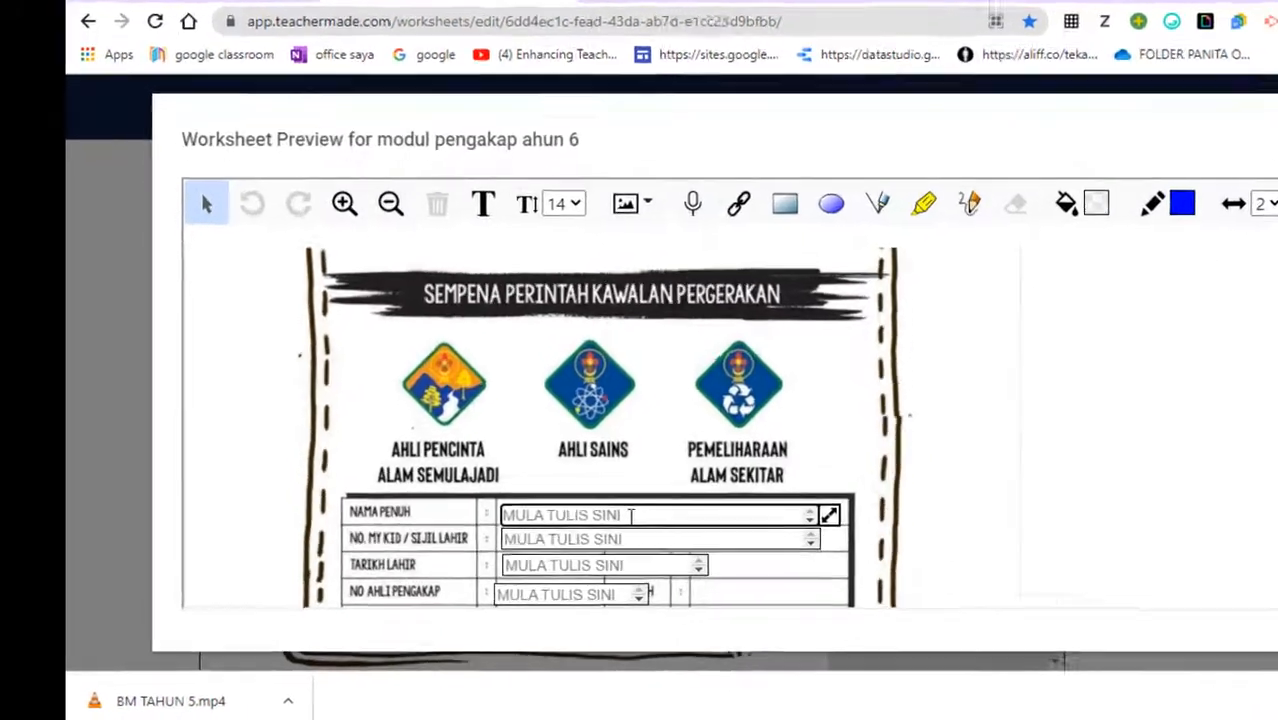
type("JOHAN BIN AZIZI")
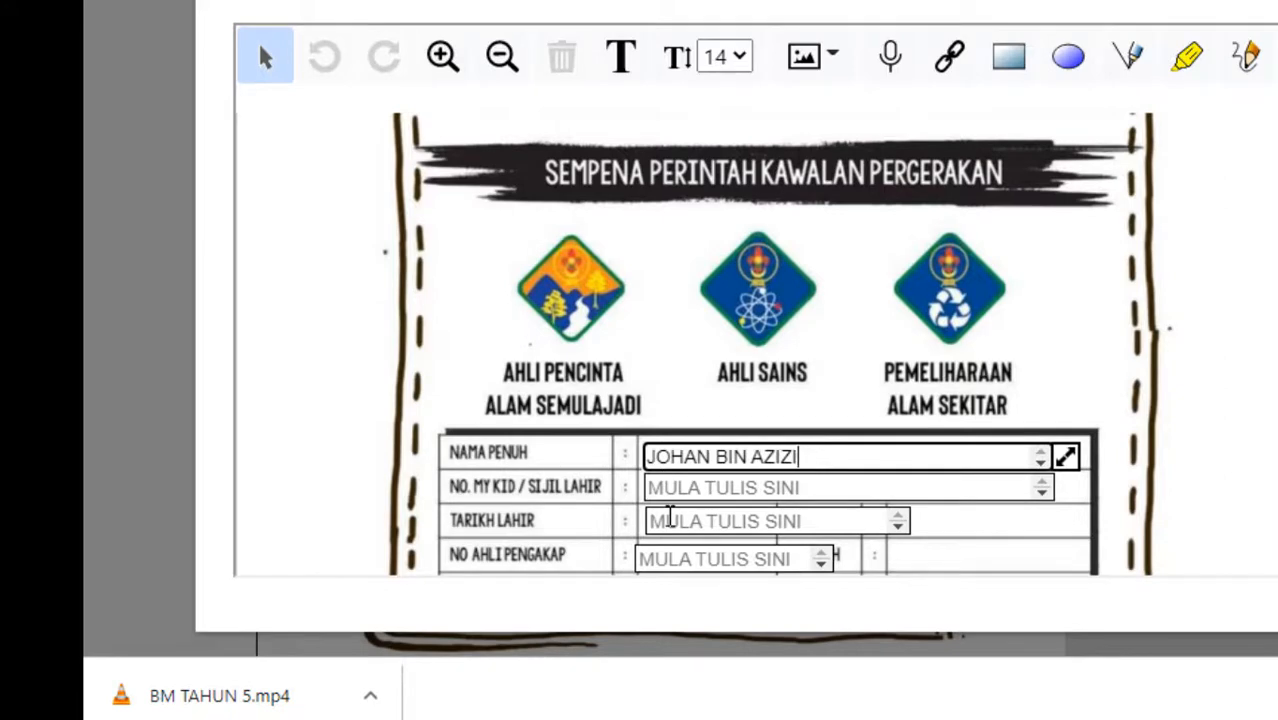
left_click(691, 487)
type("7777")
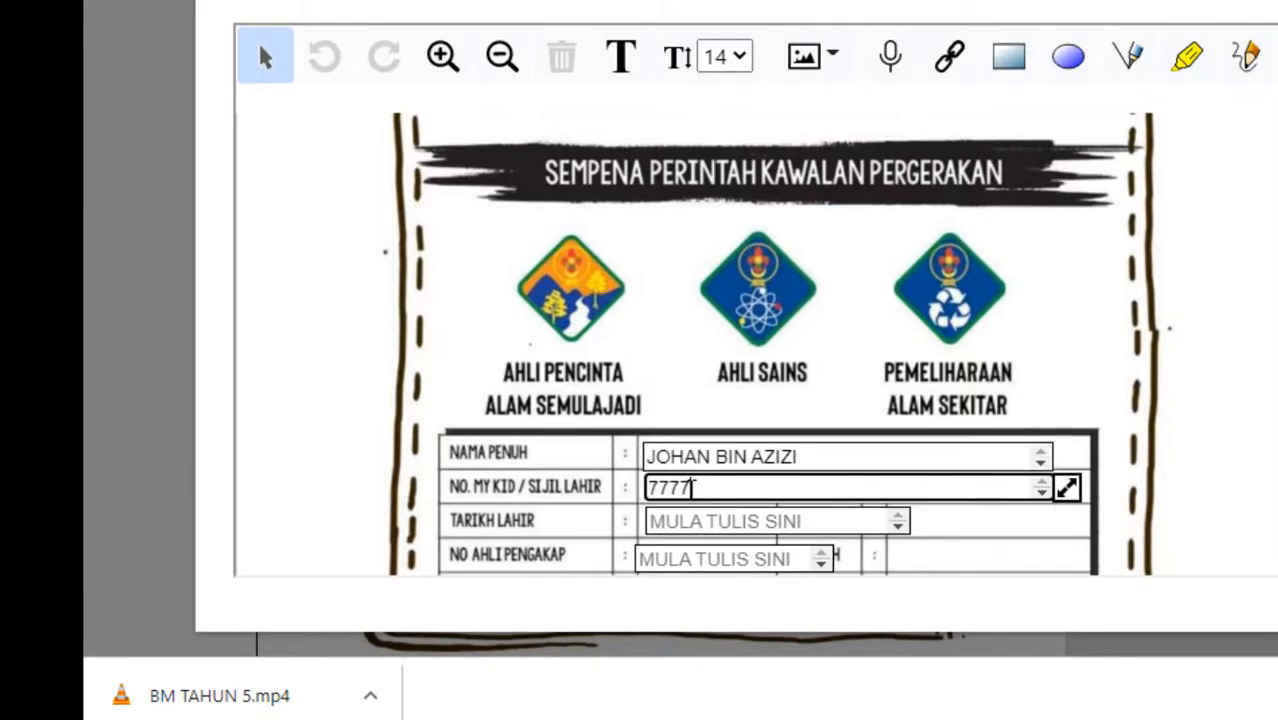
type("777777")
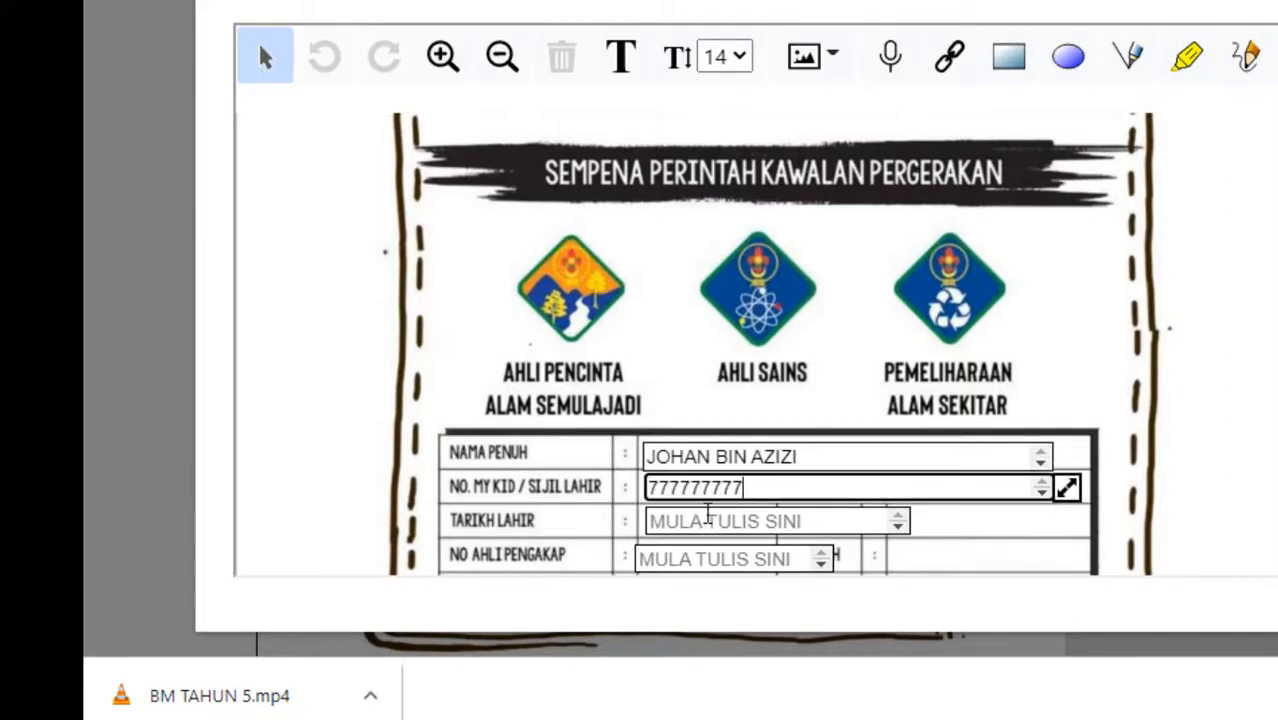
left_click(708, 516)
type("7777")
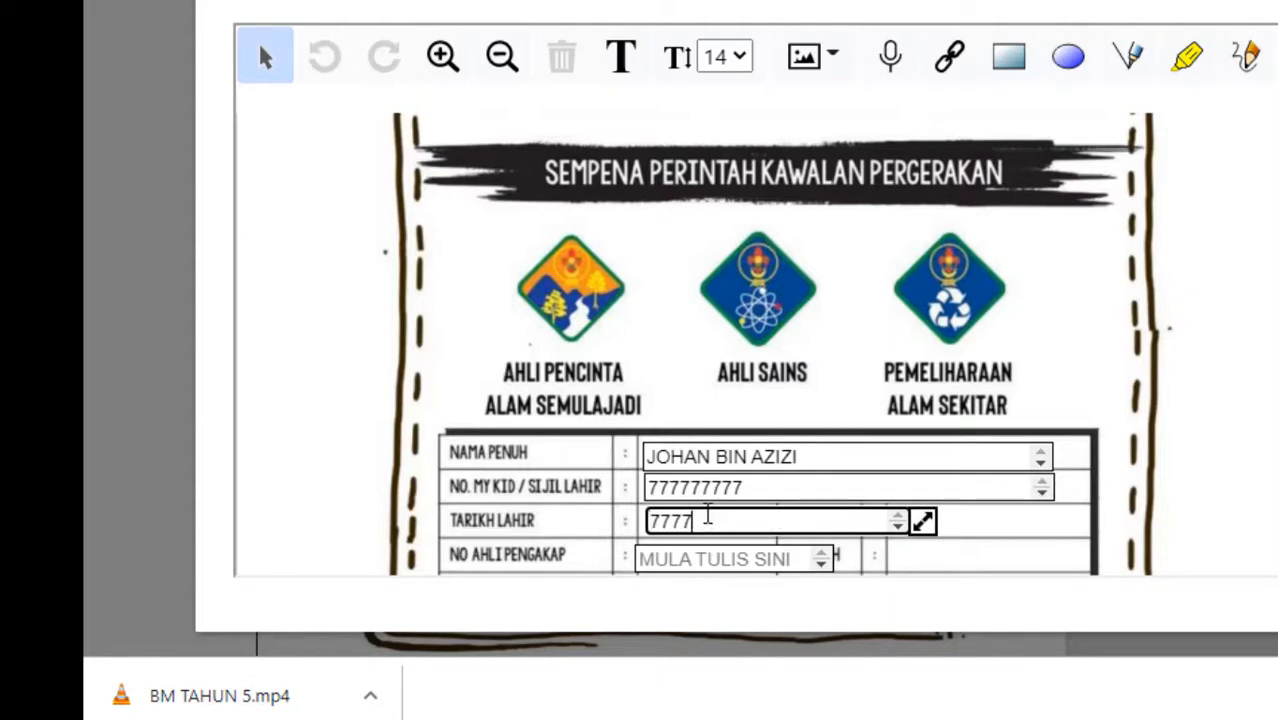
left_click(700, 558)
type("666")
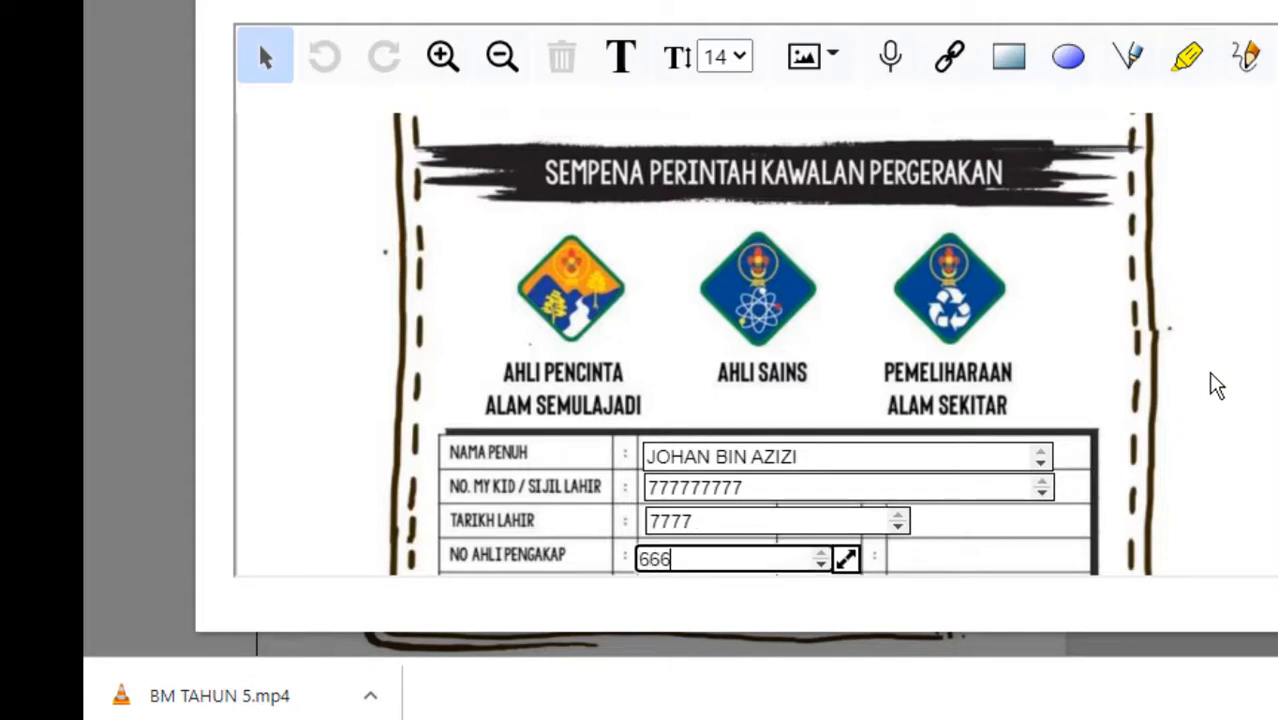
scroll(1216, 385, "down", 5)
scroll(1210, 374, "up", 3)
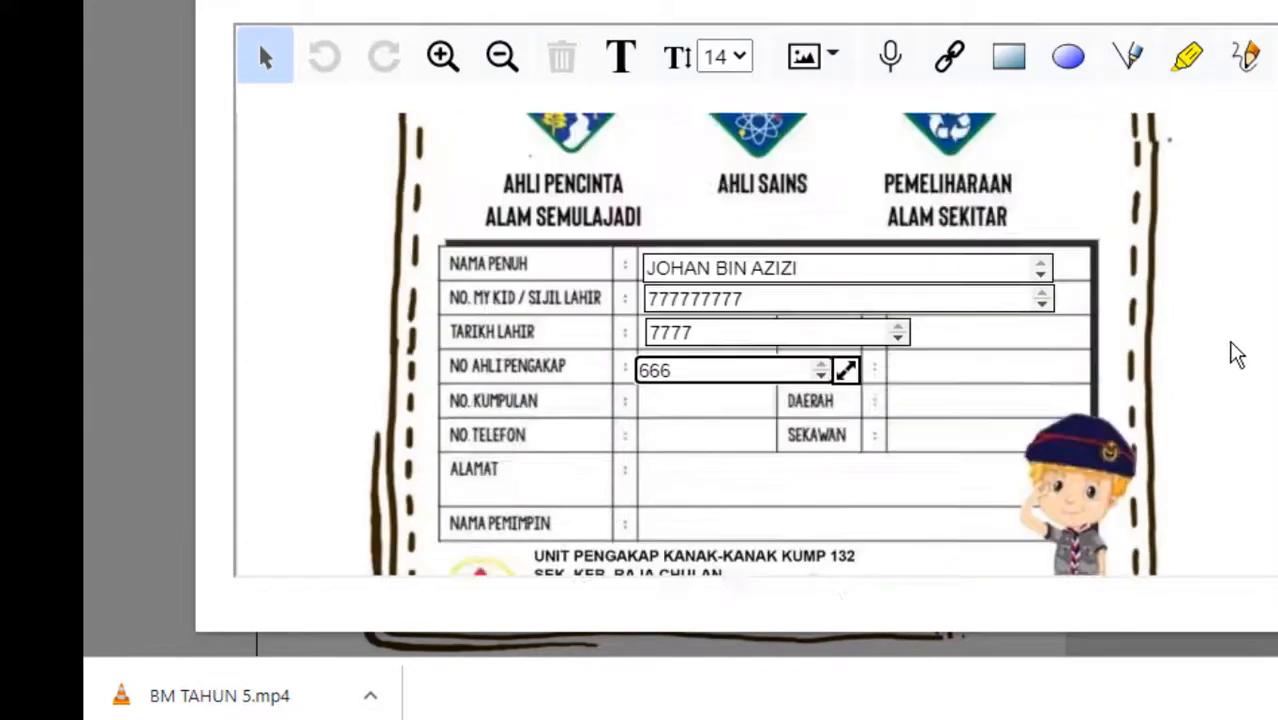
scroll(1232, 354, "down", 3)
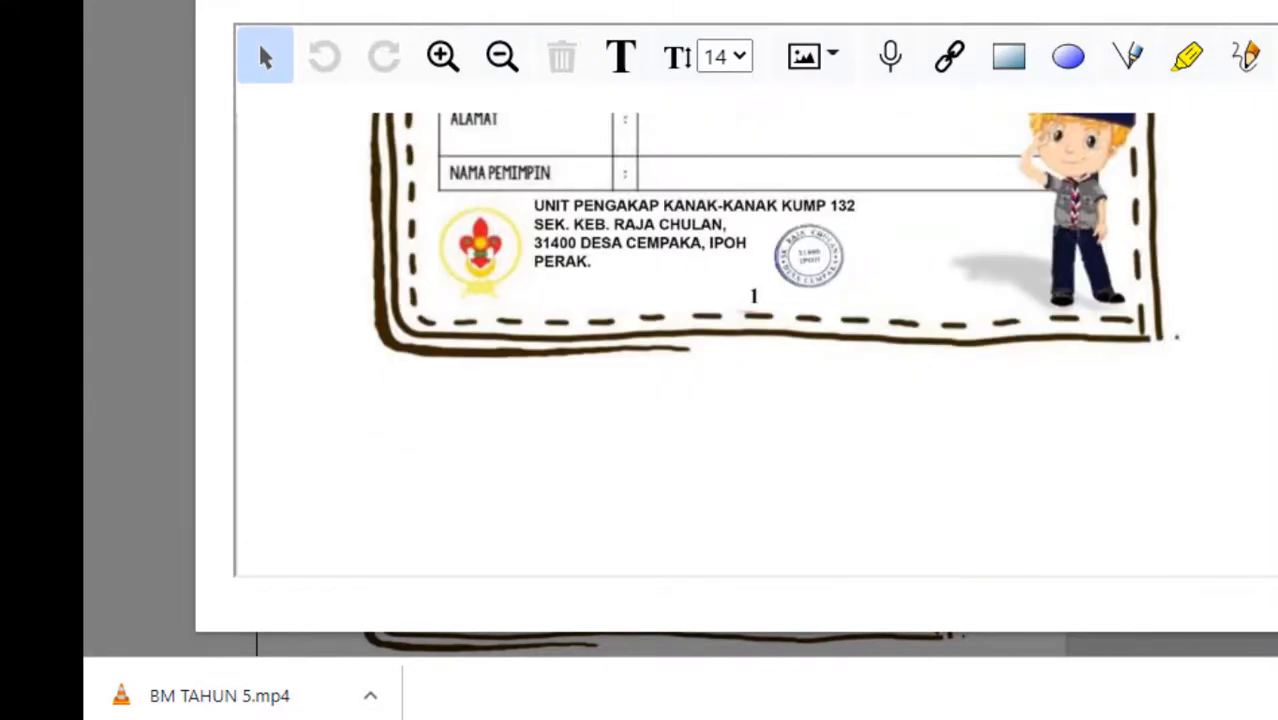
scroll(766, 345, "up", 3)
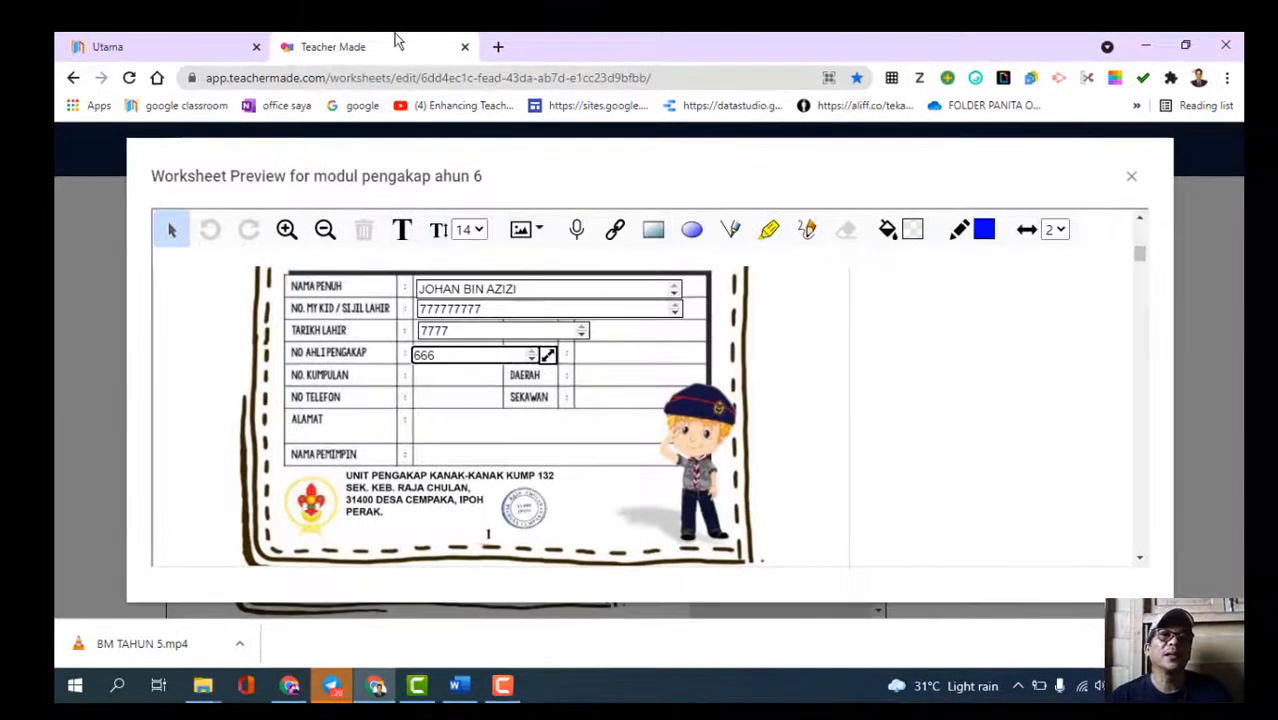
left_click(73, 79)
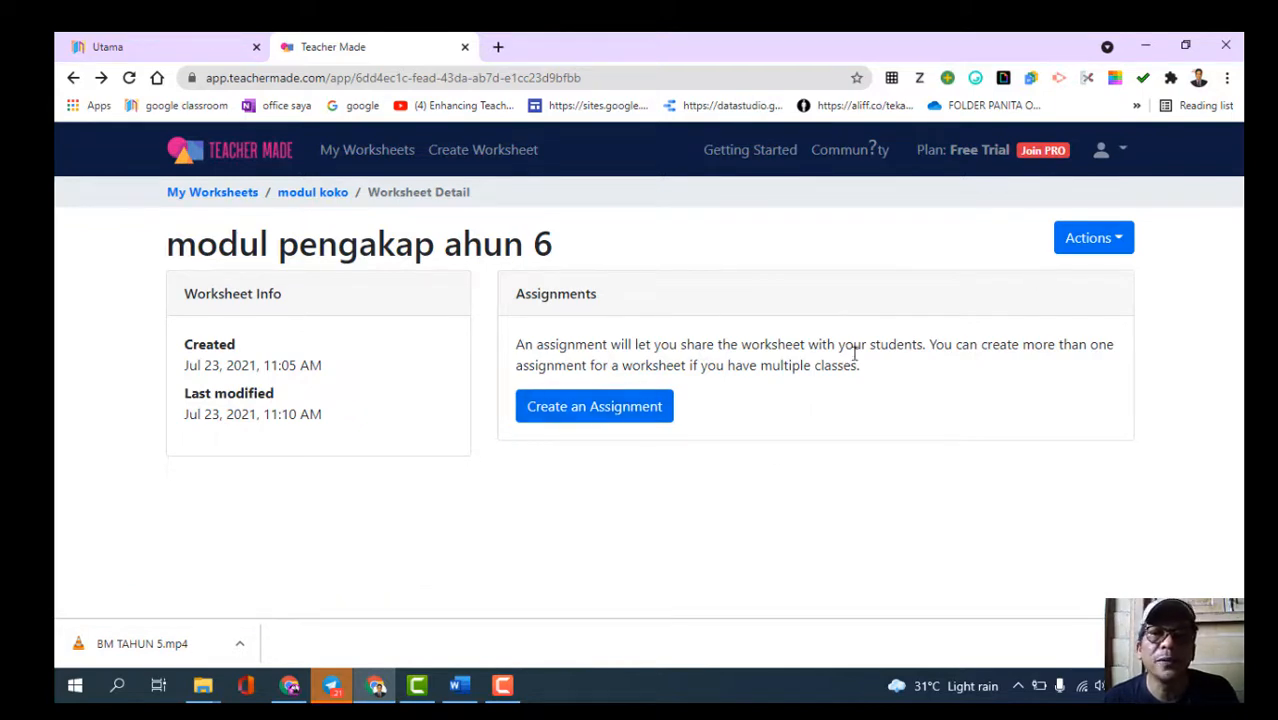
Reopen modul pengakap ahun 6 in the editor through Actions > Edit Content.
left_click(1125, 244)
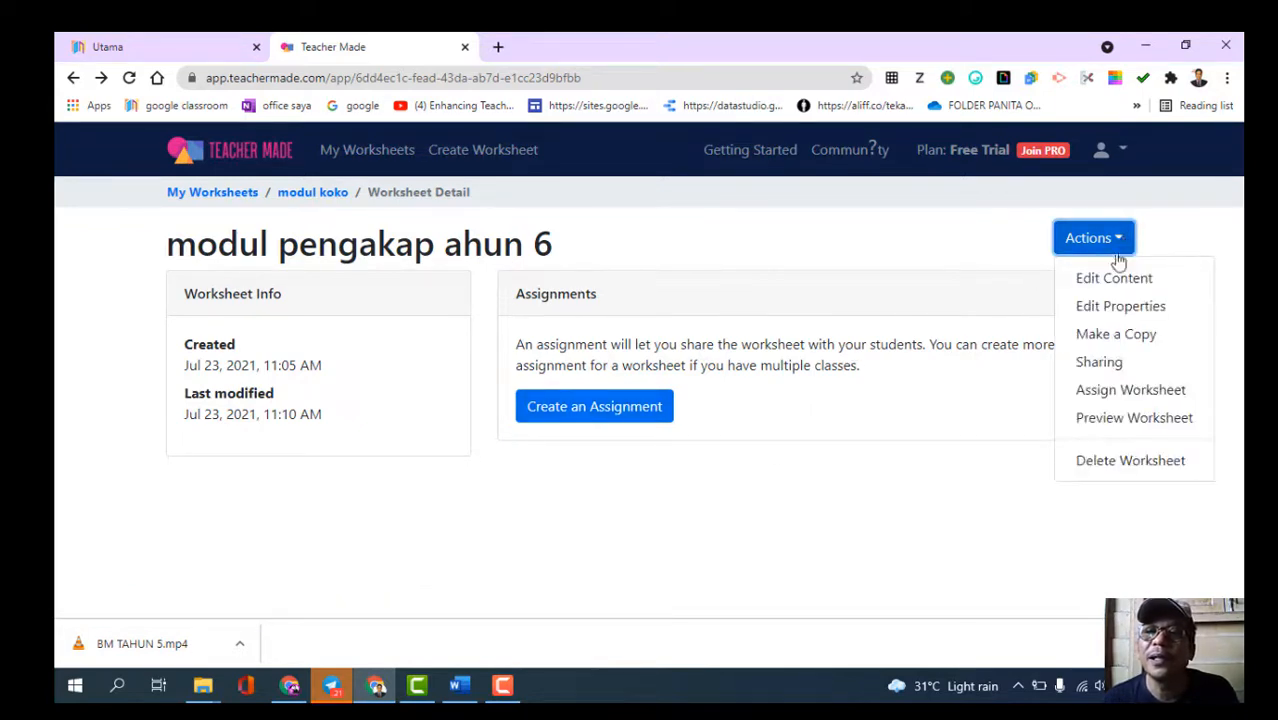
left_click(1106, 282)
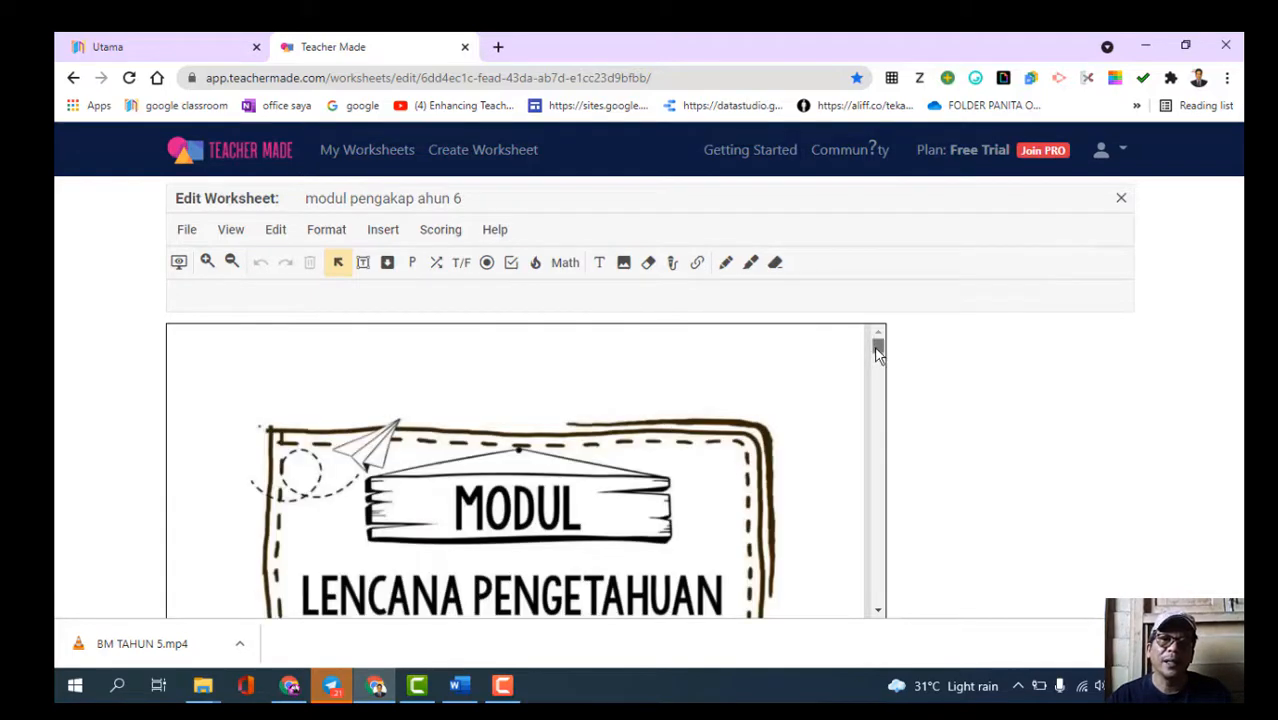
left_click_drag(878, 352, 879, 402)
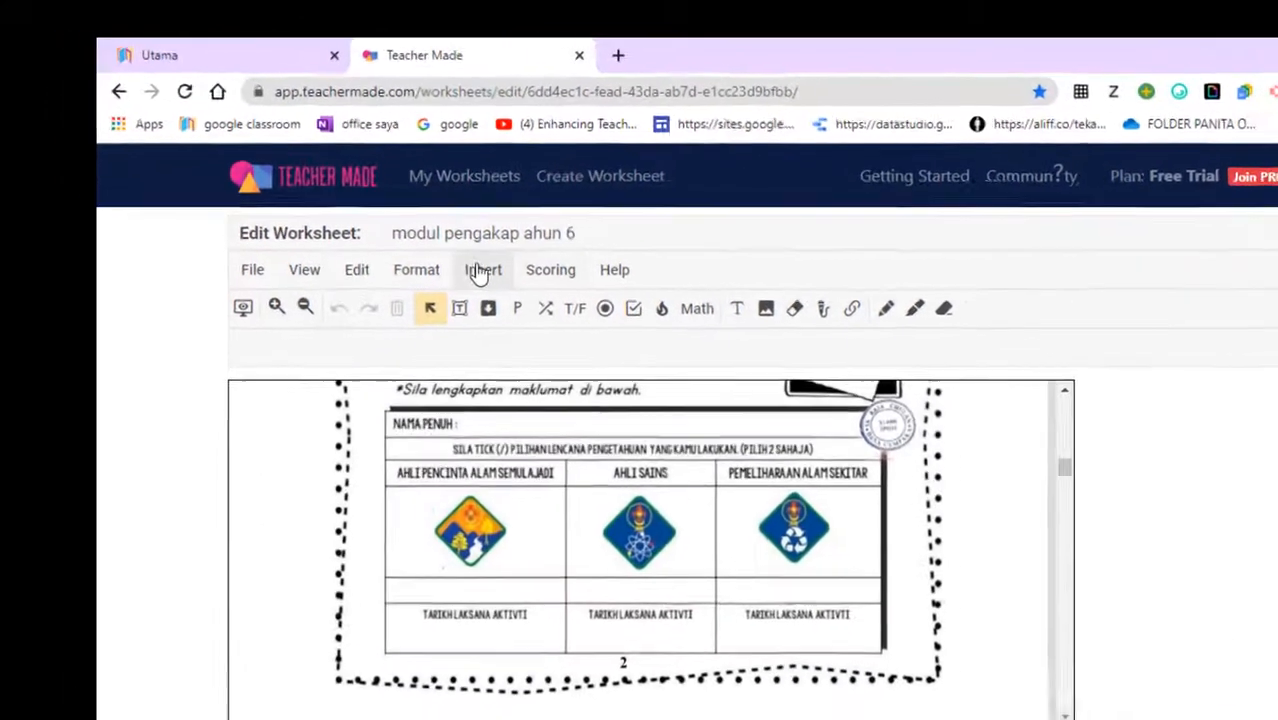
Choose Insert > Multiple Choice > 2 Choices with page 2's badge table in view.
left_click(395, 234)
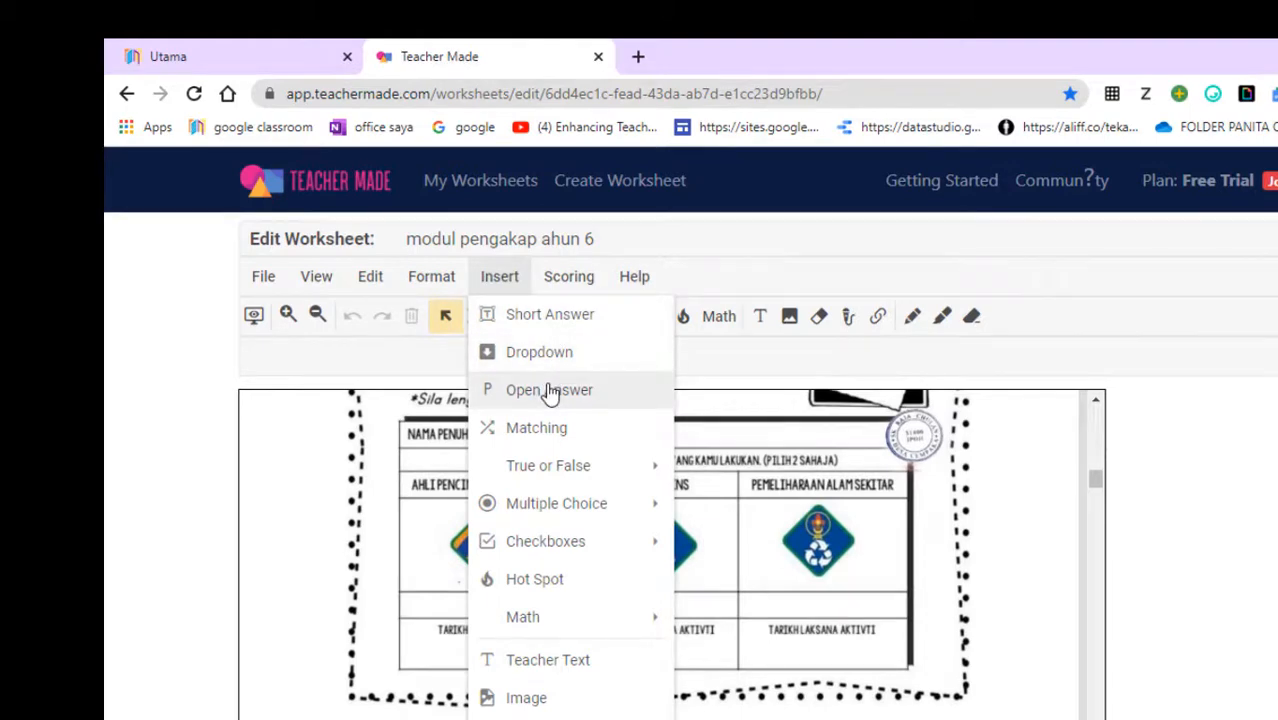
mouse_move(570, 543)
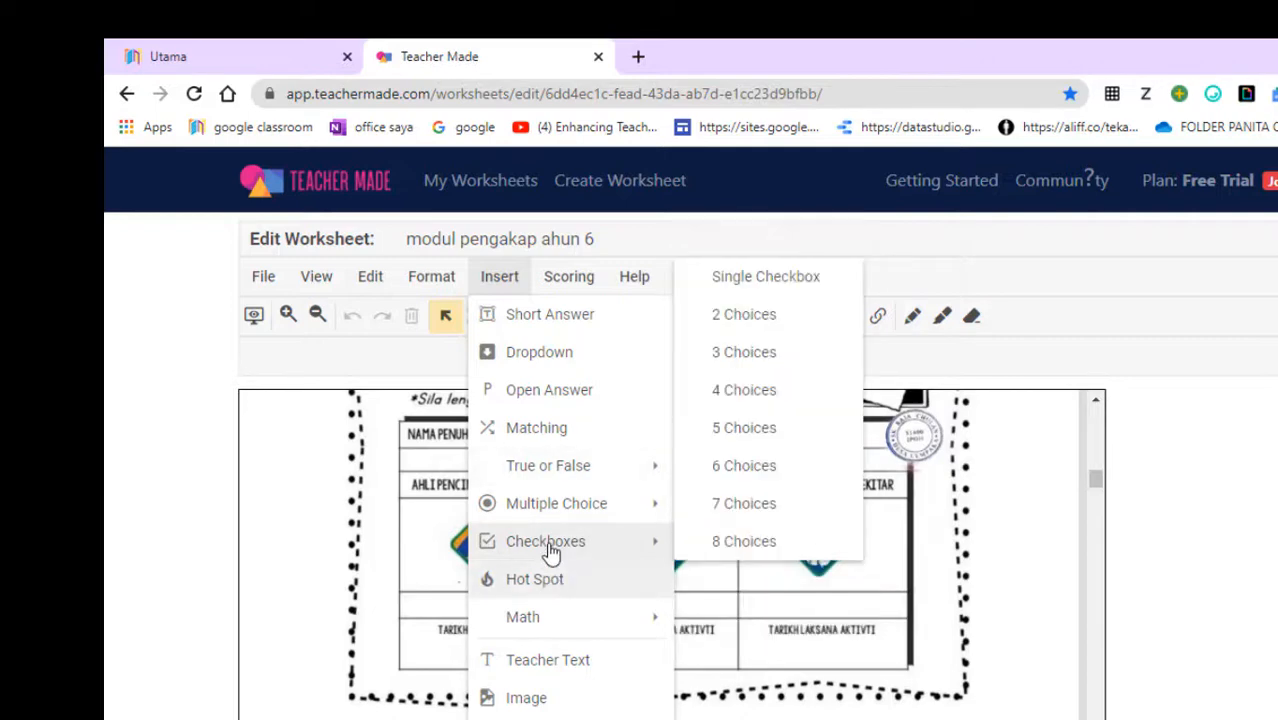
mouse_move(640, 503)
left_click(761, 238)
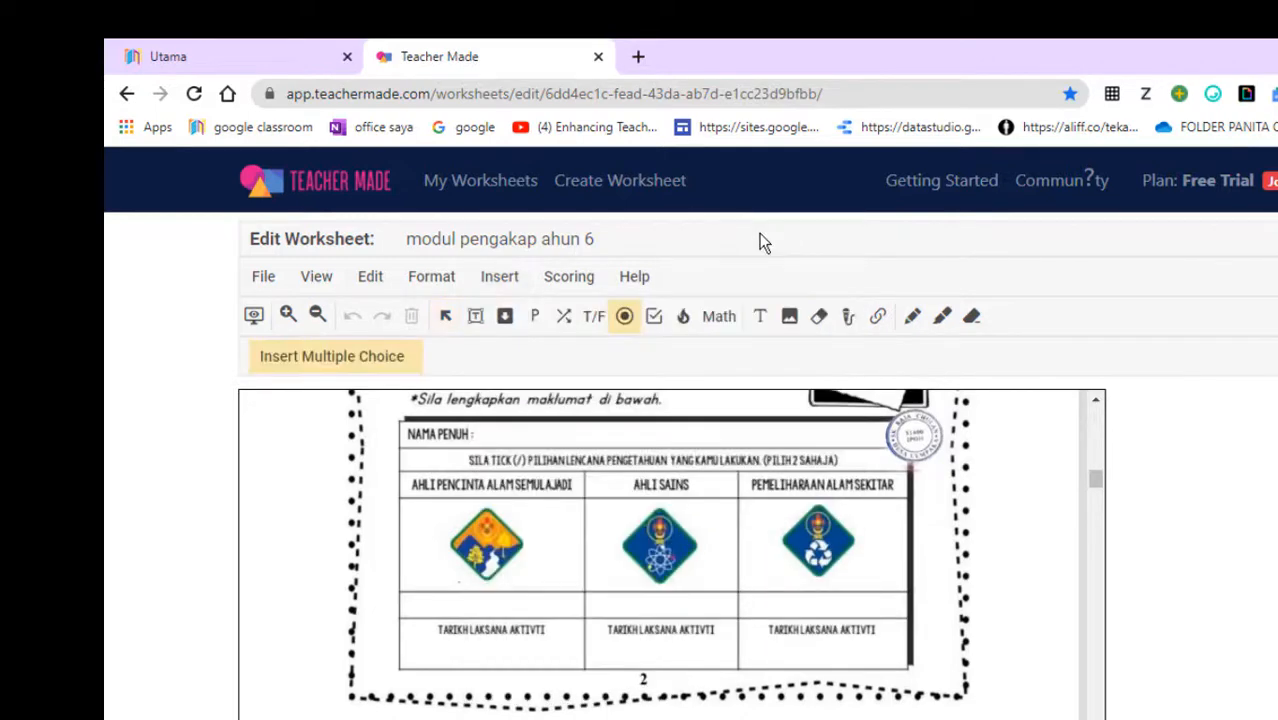
Place a two-choice item under the Ahli Pencinta Alam Semulajadi badge and widen it.
left_click(410, 594)
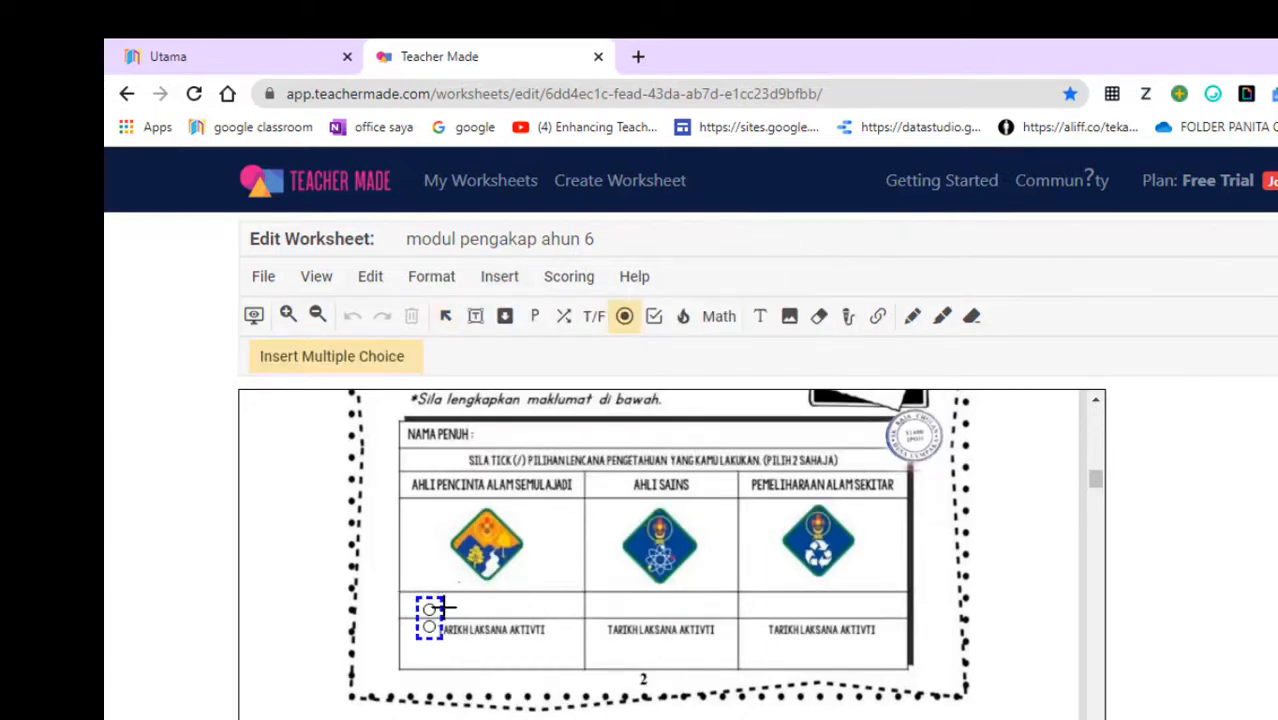
left_click_drag(459, 604, 492, 604)
left_click(632, 608)
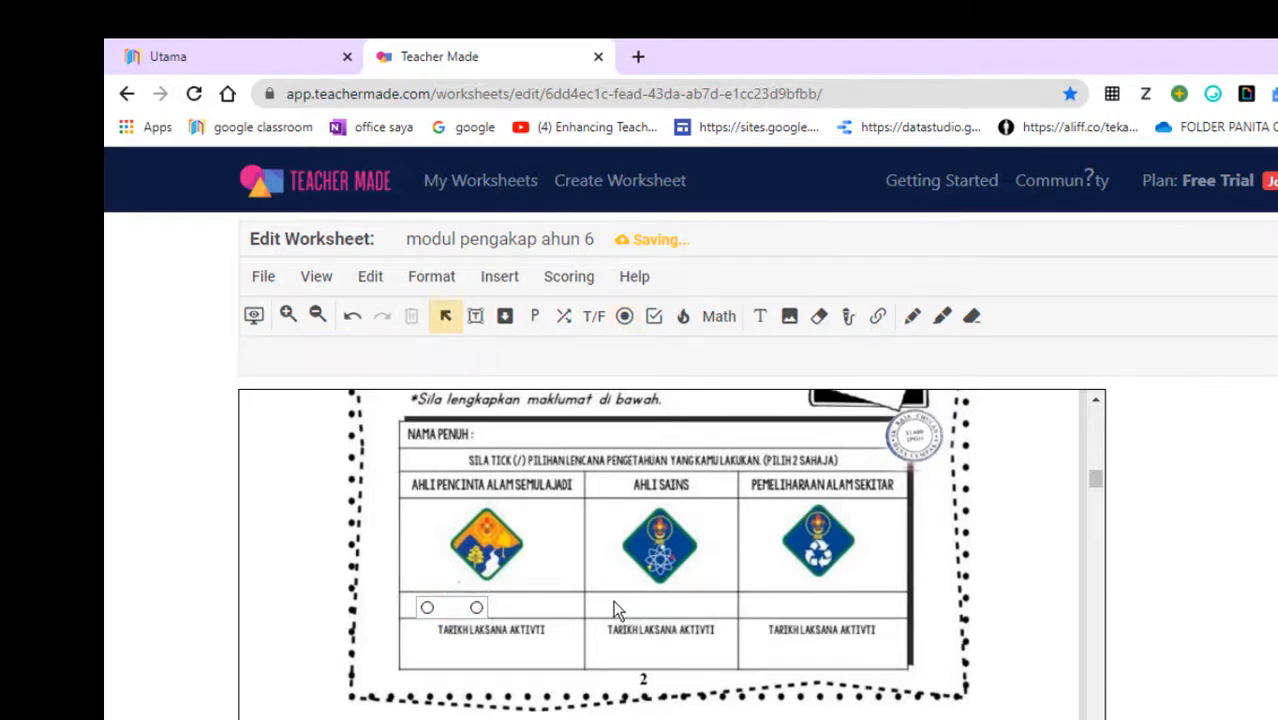
left_click(474, 606)
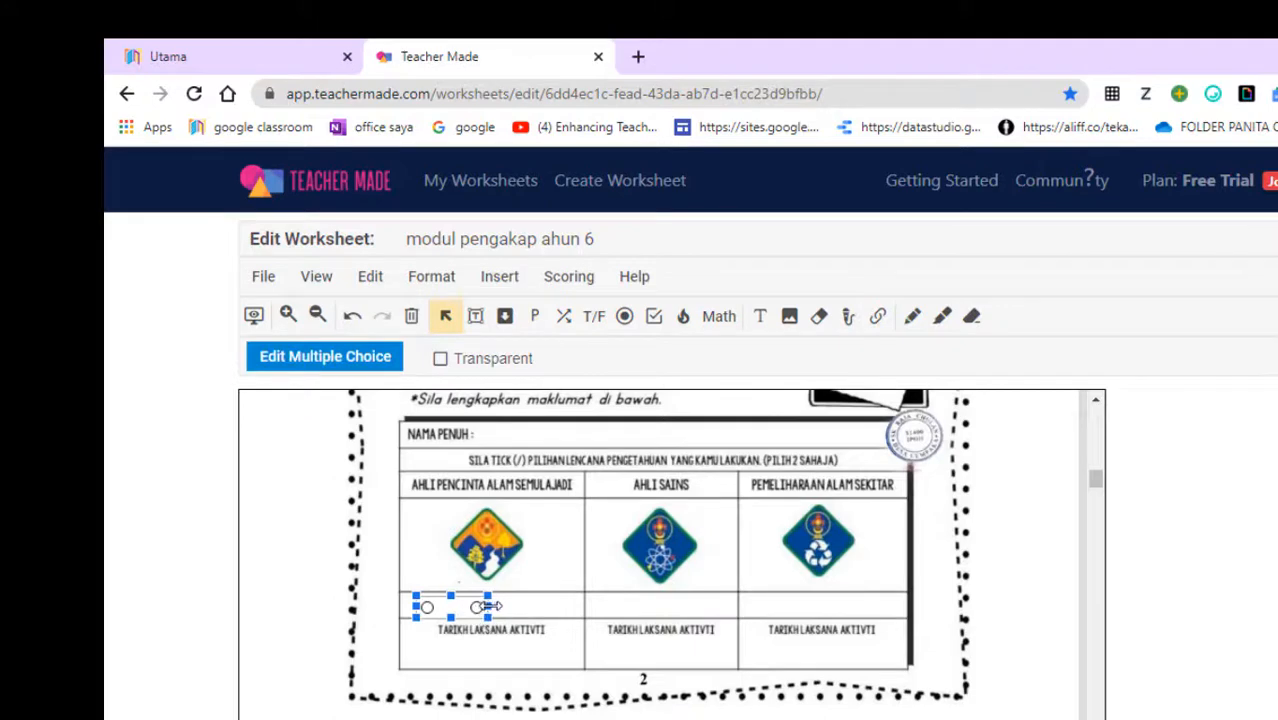
Duplicate the two-choice item and move the copy under the Ahli Sains badge.
key("ctrl+d")
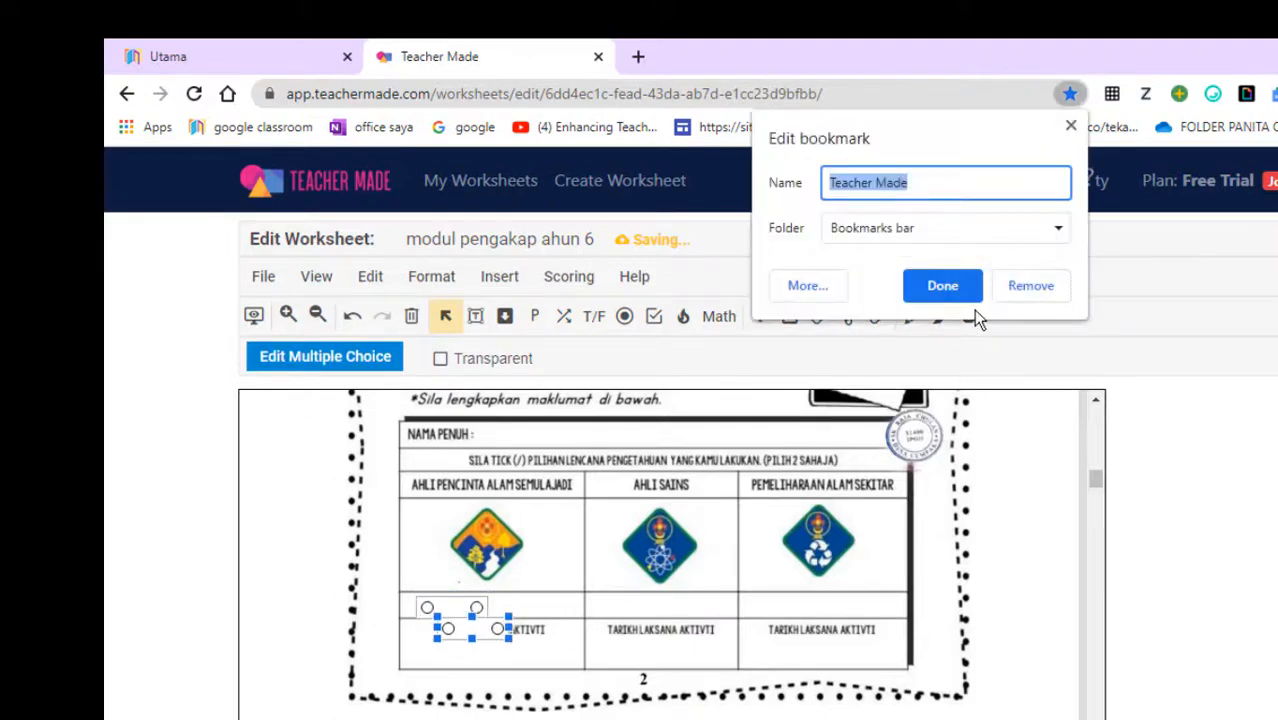
left_click_drag(474, 628, 661, 603)
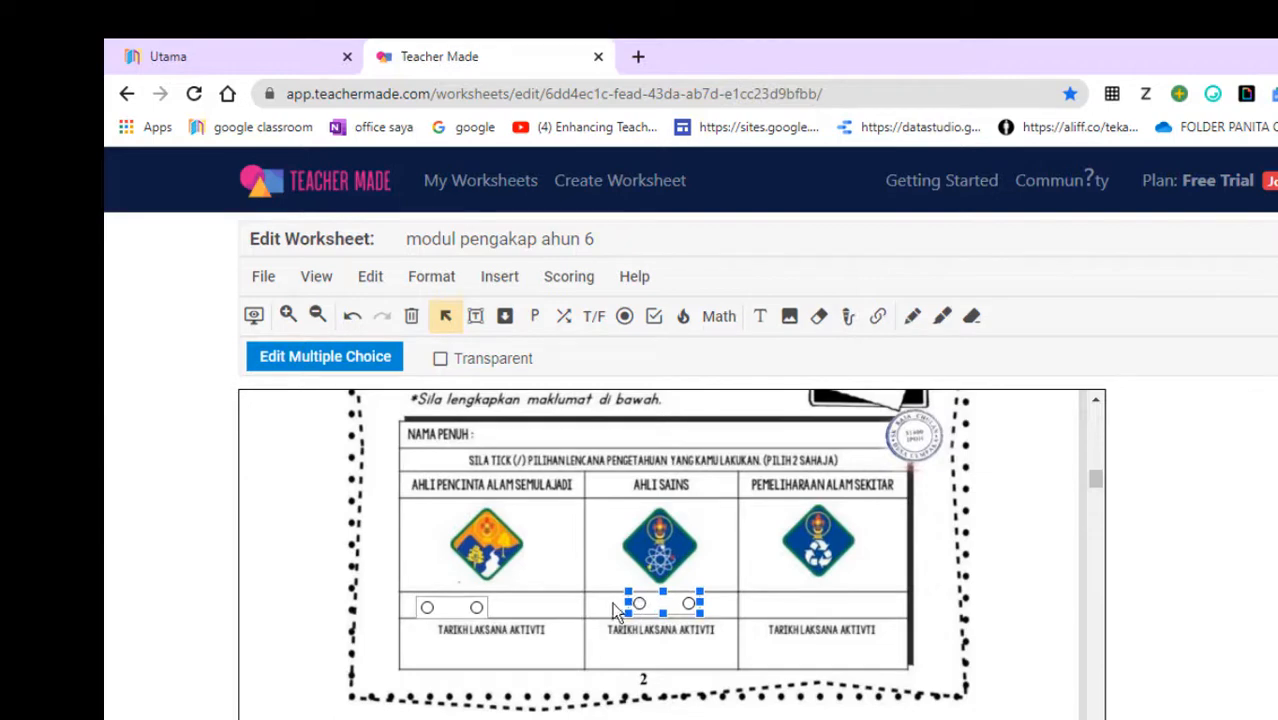
left_click(765, 607)
left_click(690, 610)
right_click(686, 606)
left_click(623, 593)
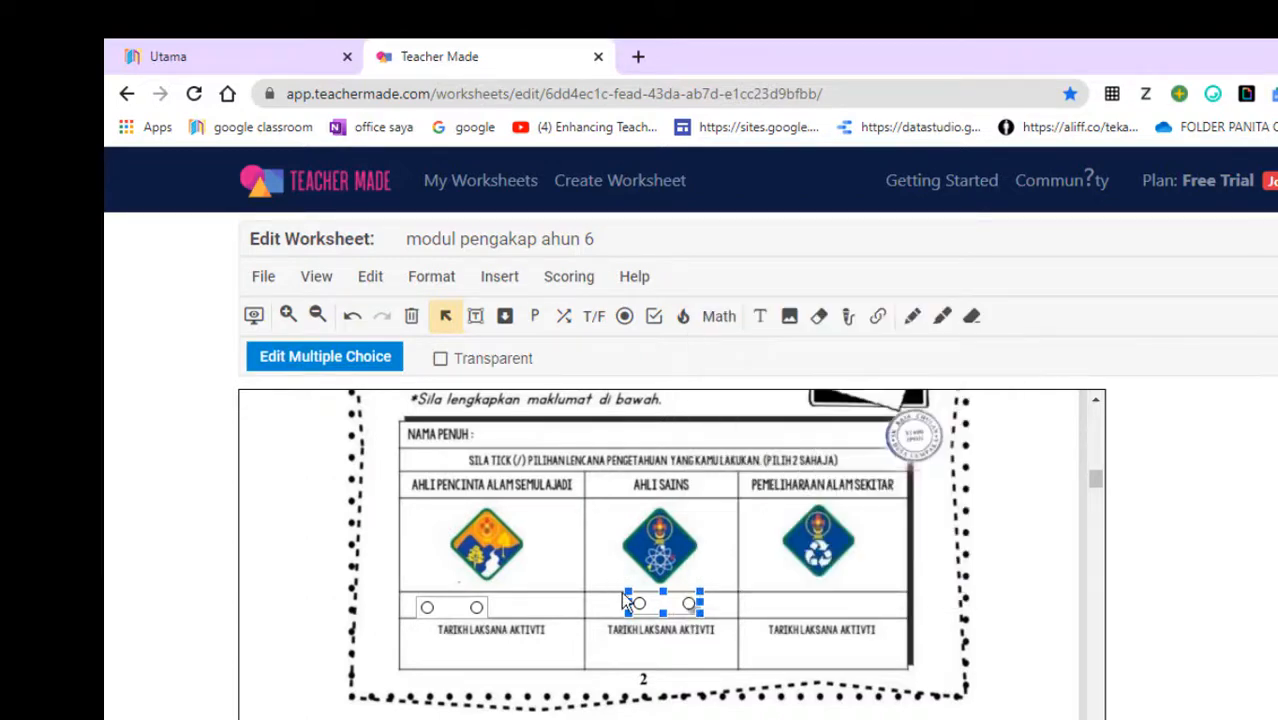
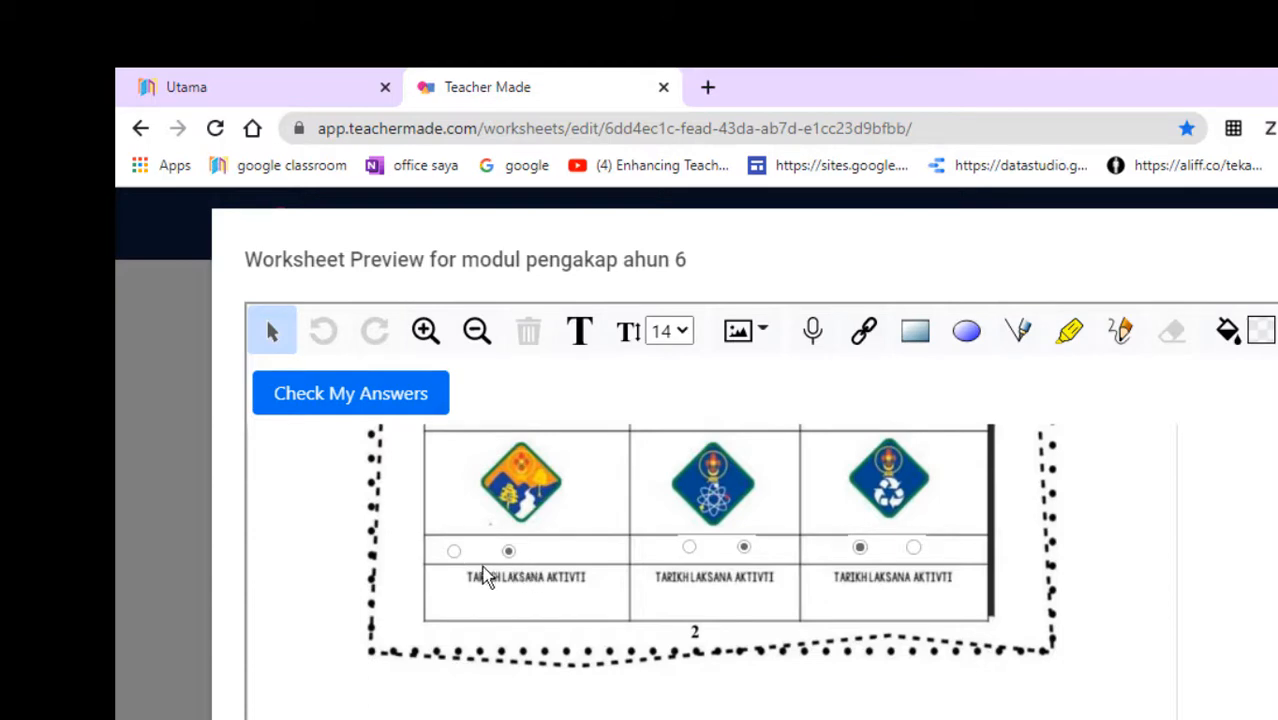
In the preview, mark the left answer option under the first badge on page 2.
left_click(454, 552)
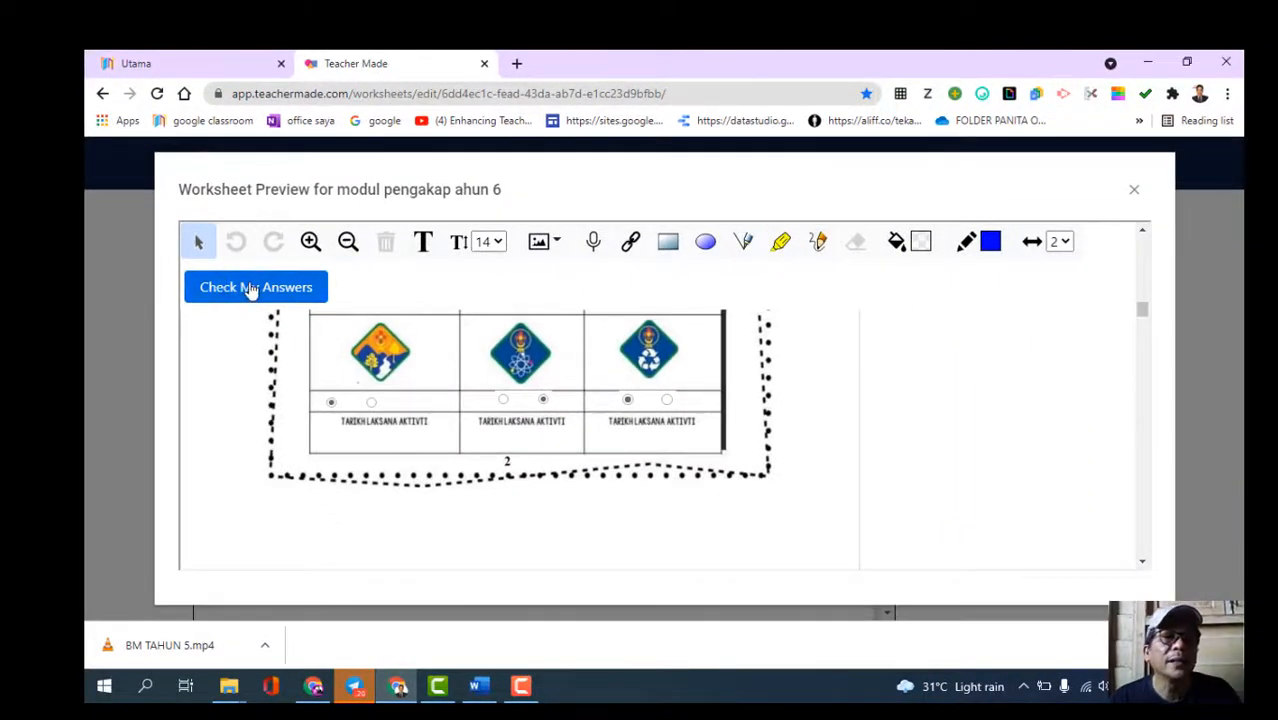
Exit the preview, zoom the worksheet out two levels, and bring page 3's photo frames into view.
left_click(1135, 190)
scroll(640, 535, "down", 5)
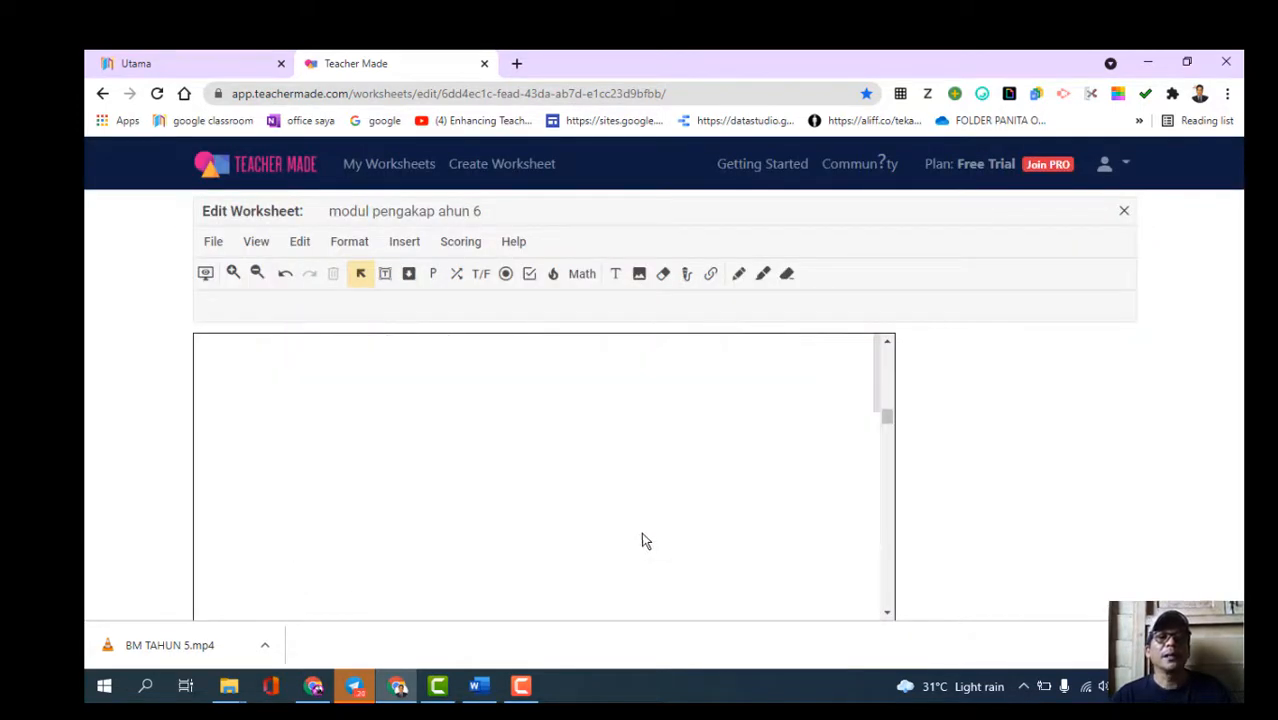
scroll(637, 526, "up", 4)
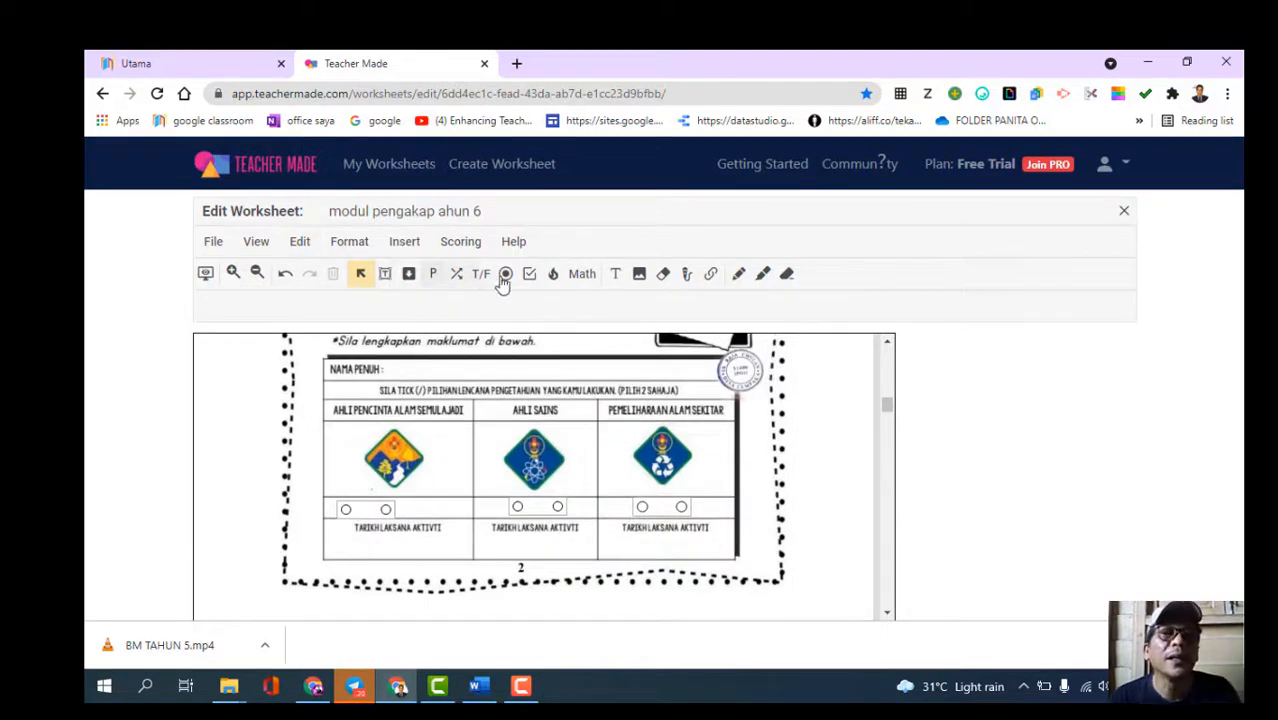
left_click(258, 273)
left_click(258, 273)
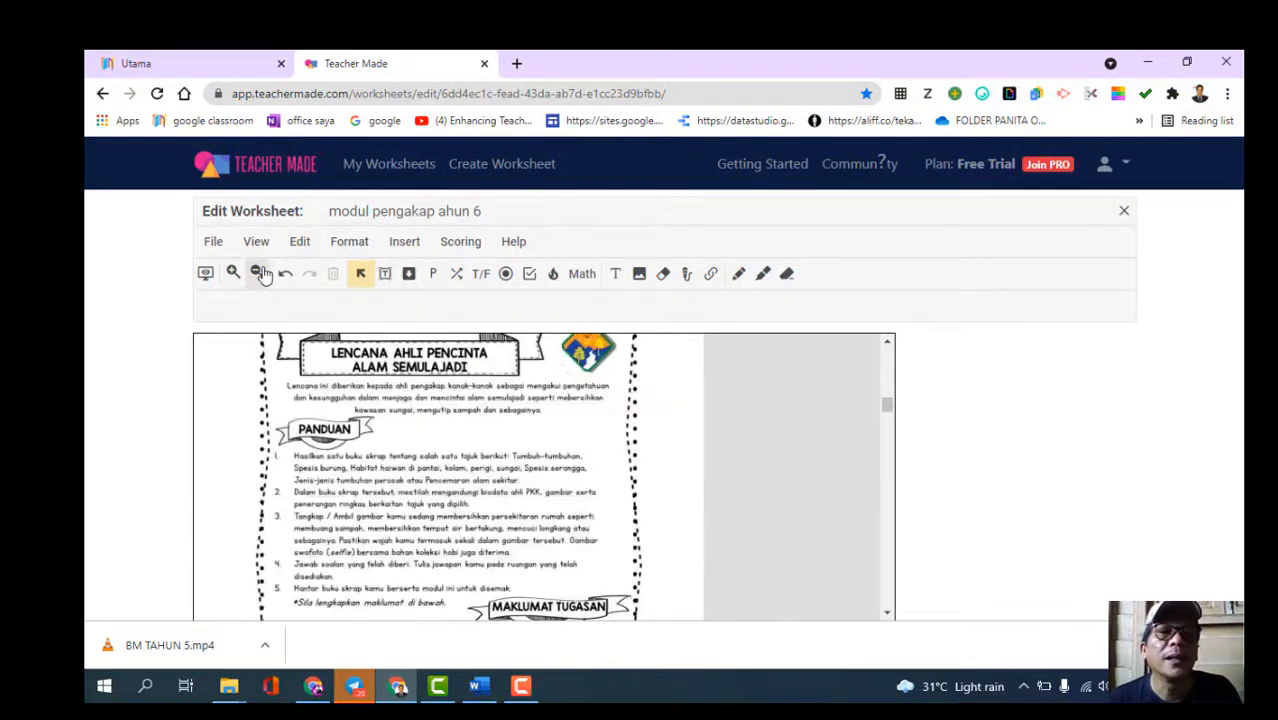
scroll(522, 508, "down", 5)
scroll(522, 510, "up", 2)
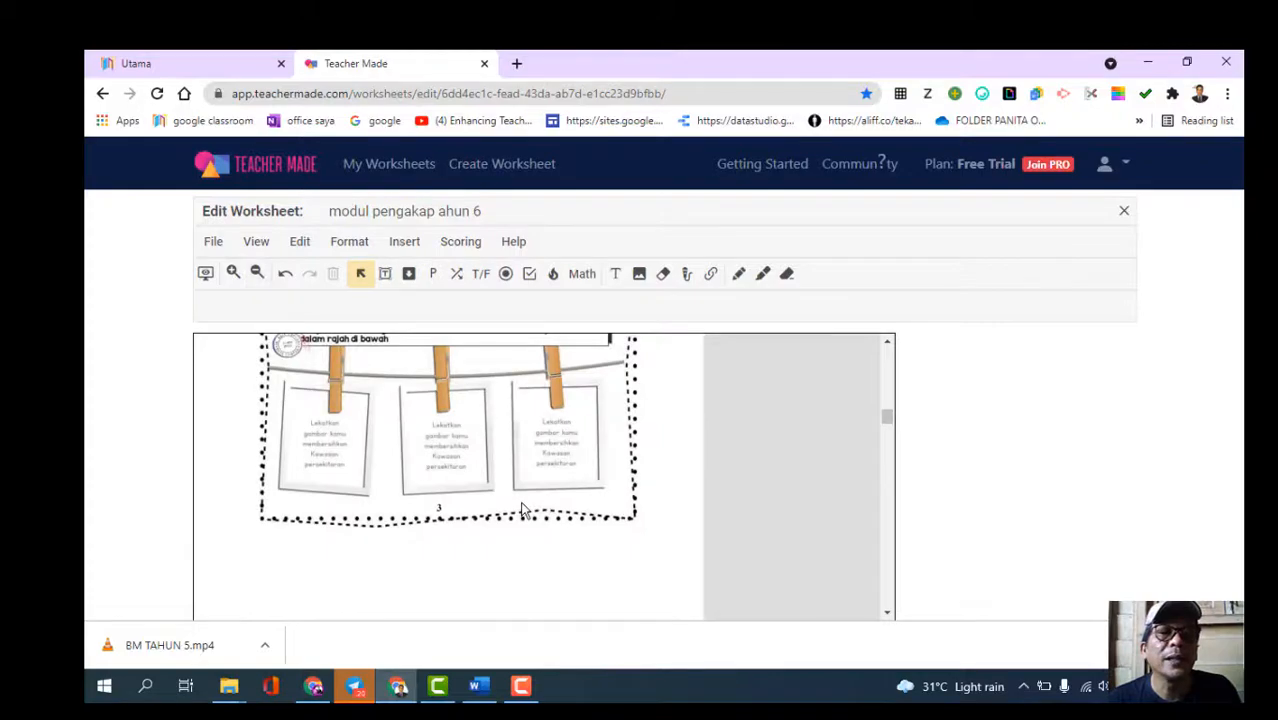
left_click_drag(889, 418, 889, 413)
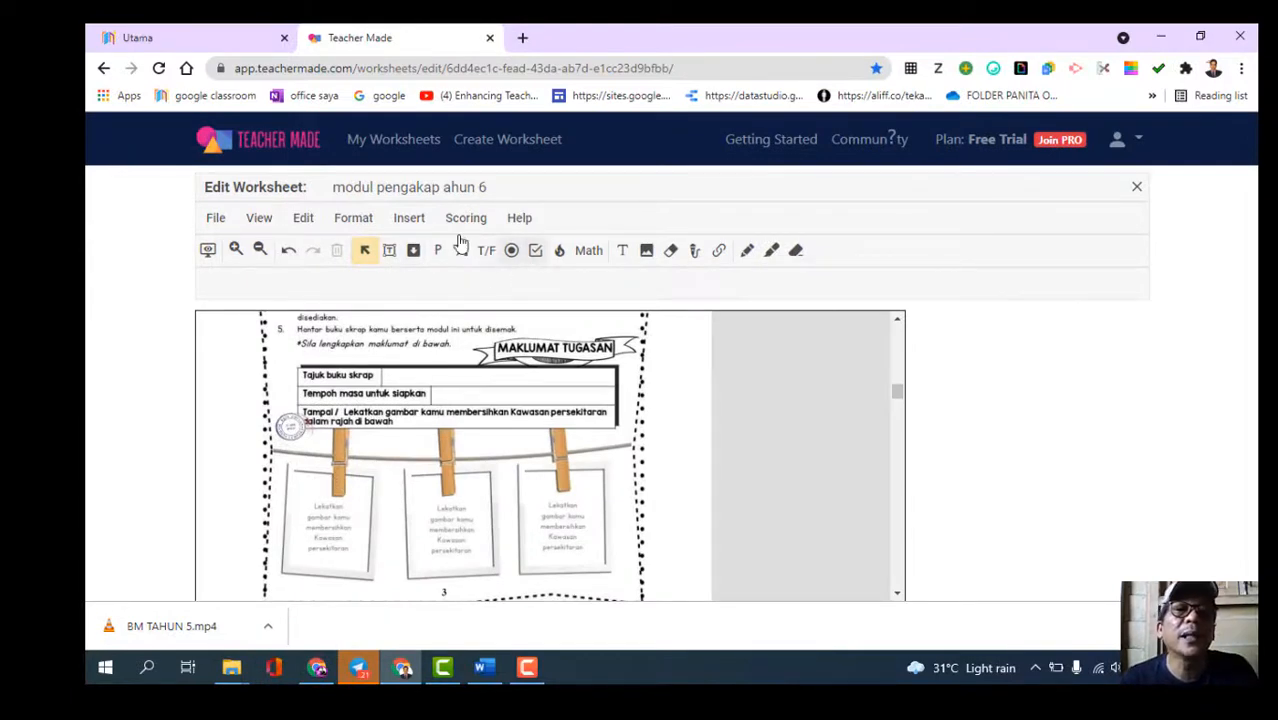
Insert an empty image box sized to cover the first clothes-peg photo frame.
left_click(647, 251)
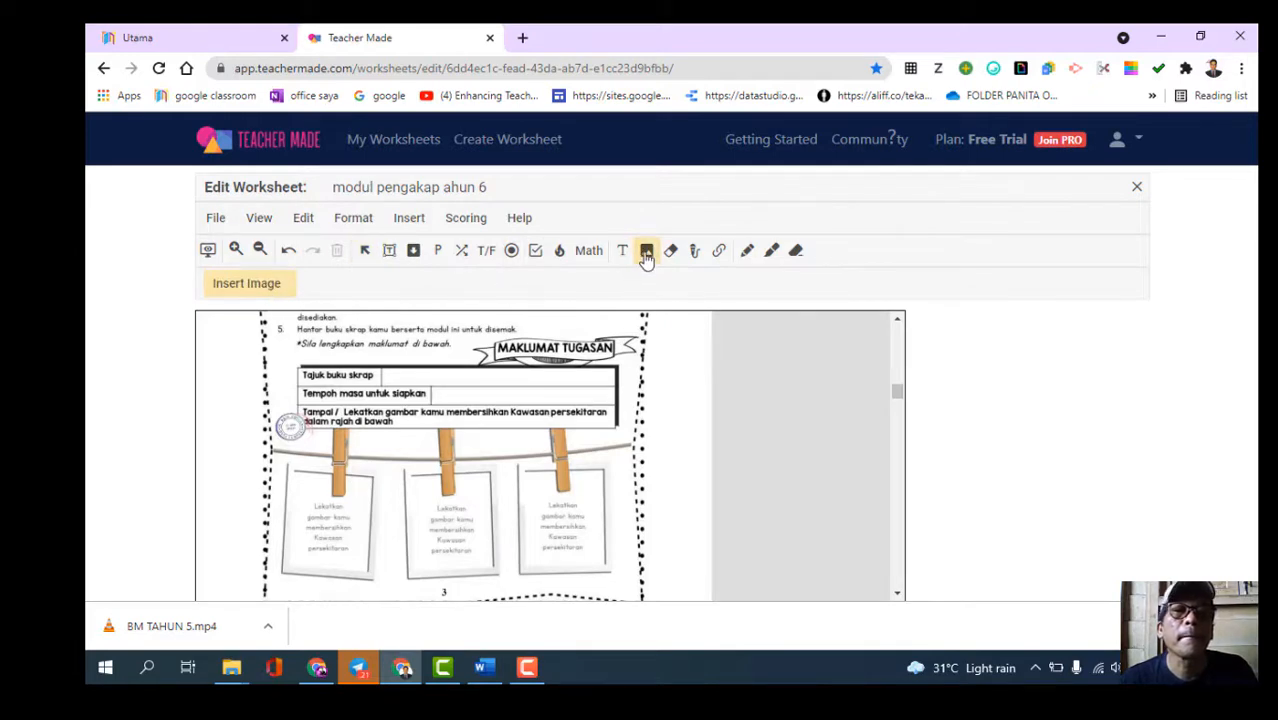
left_click(365, 250)
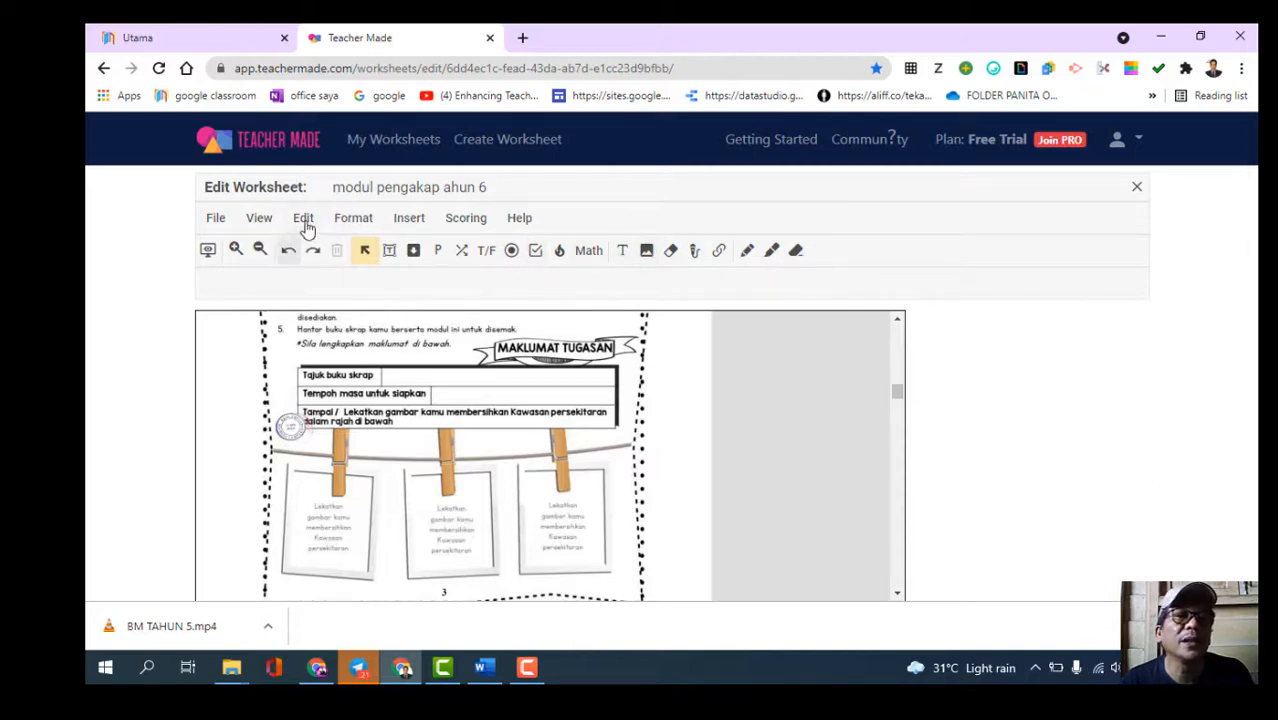
left_click(407, 222)
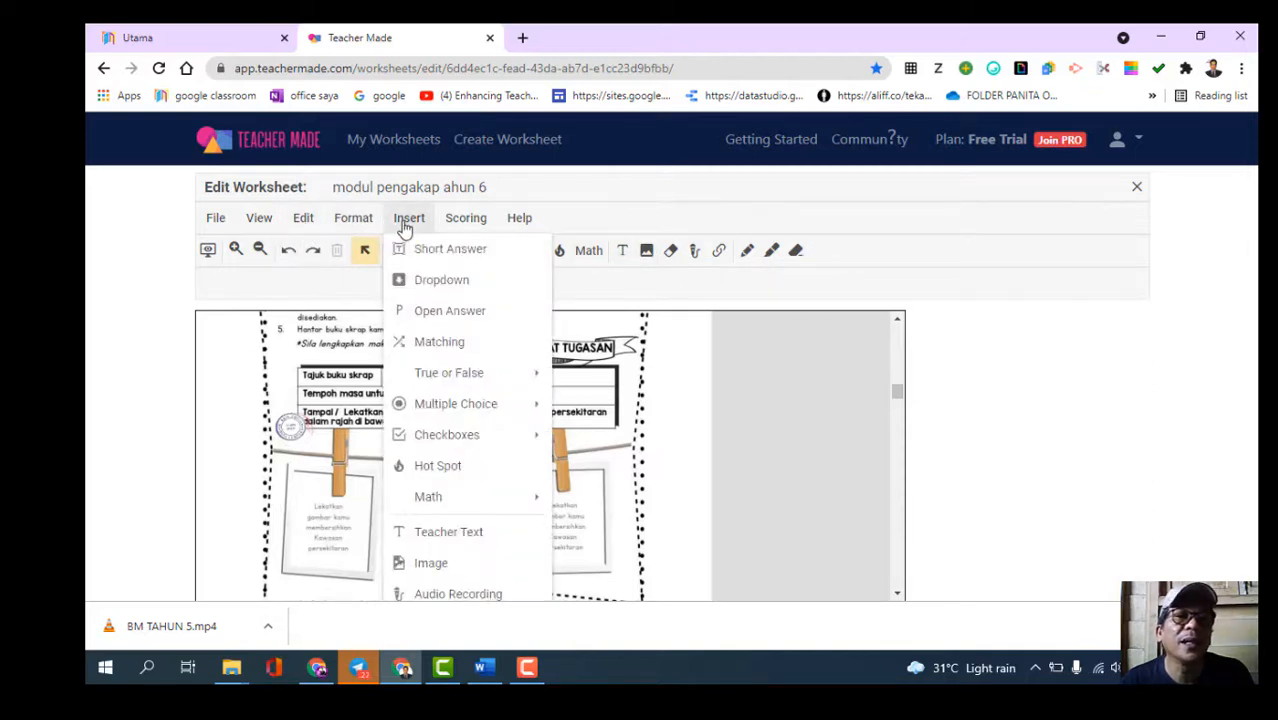
left_click(431, 564)
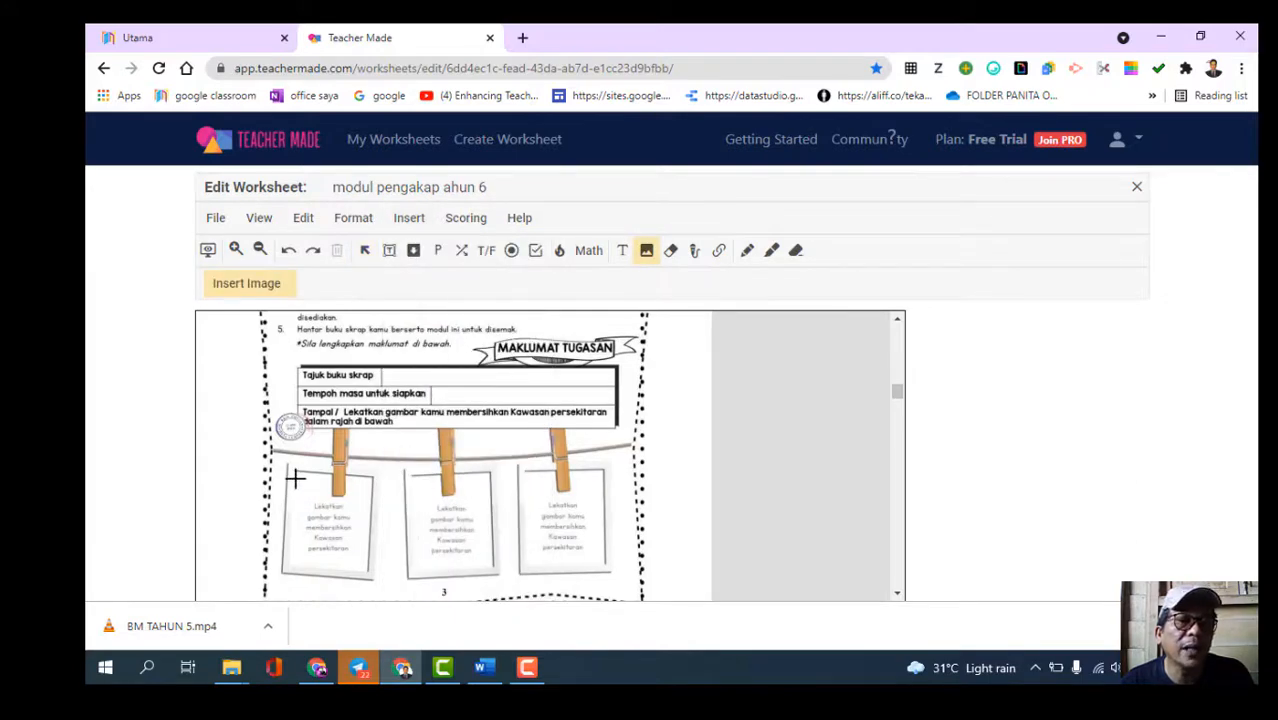
left_click_drag(295, 479, 358, 570)
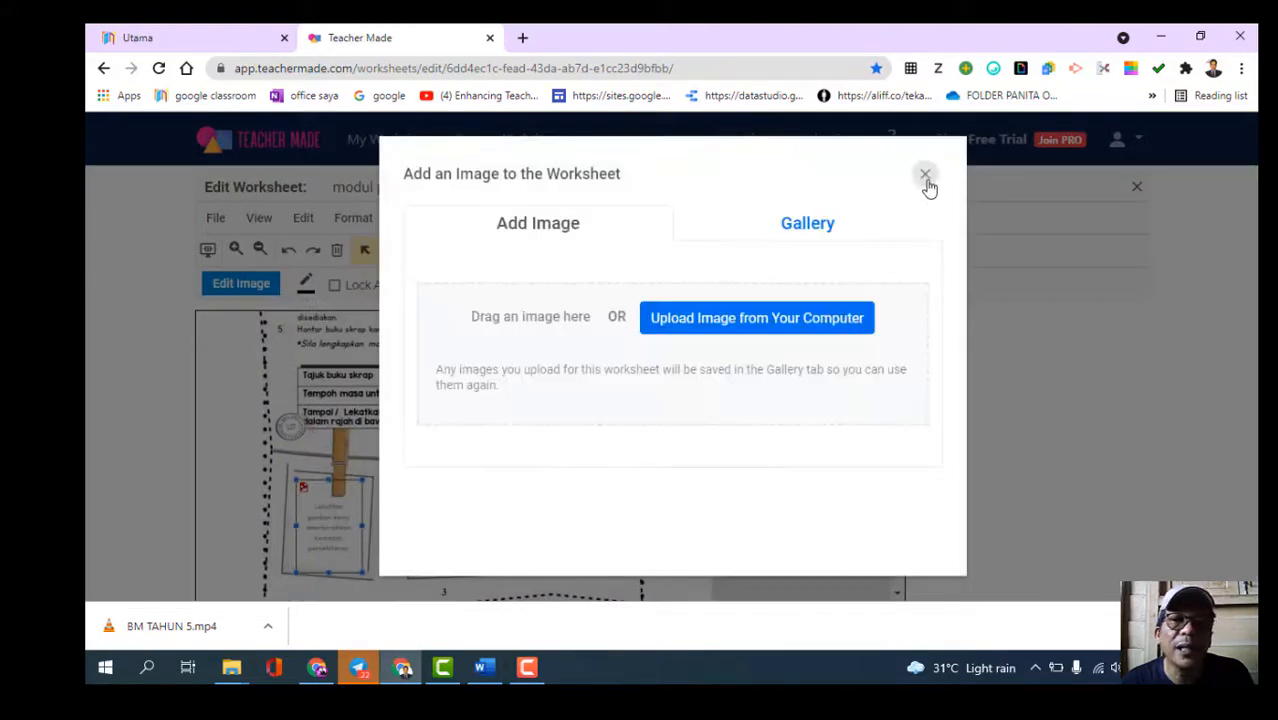
left_click(926, 178)
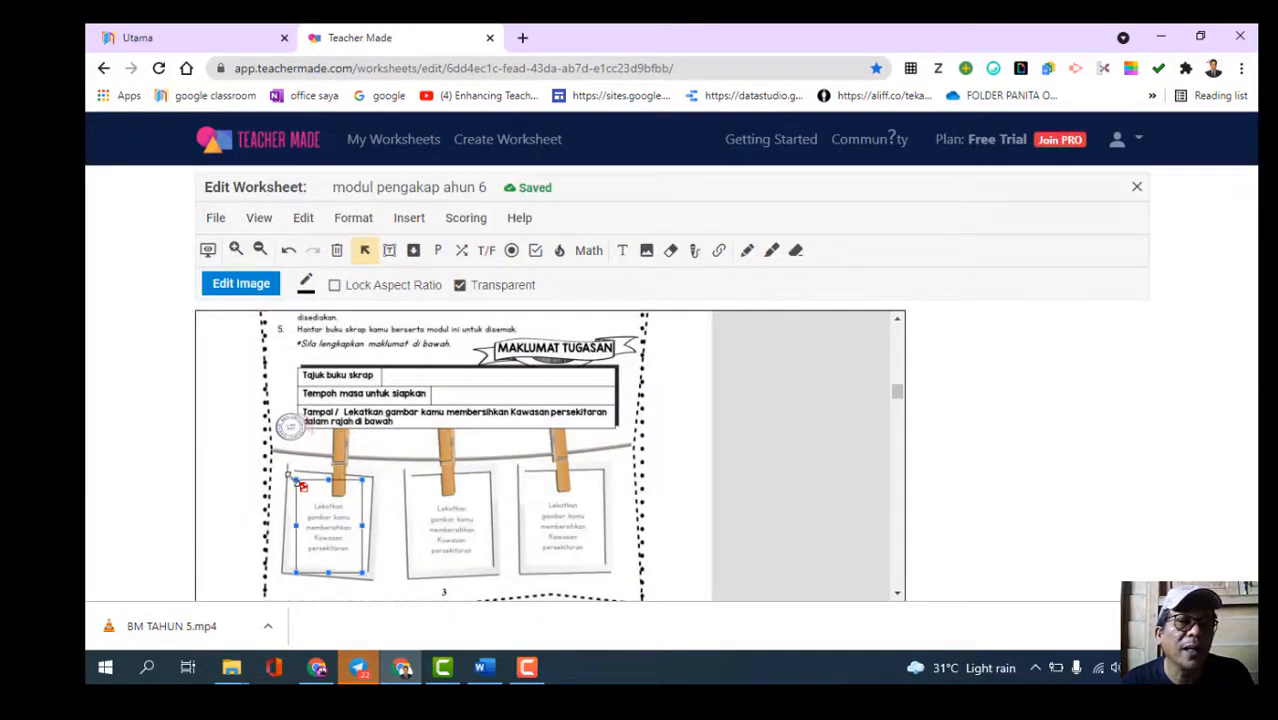
left_click_drag(294, 480, 291, 473)
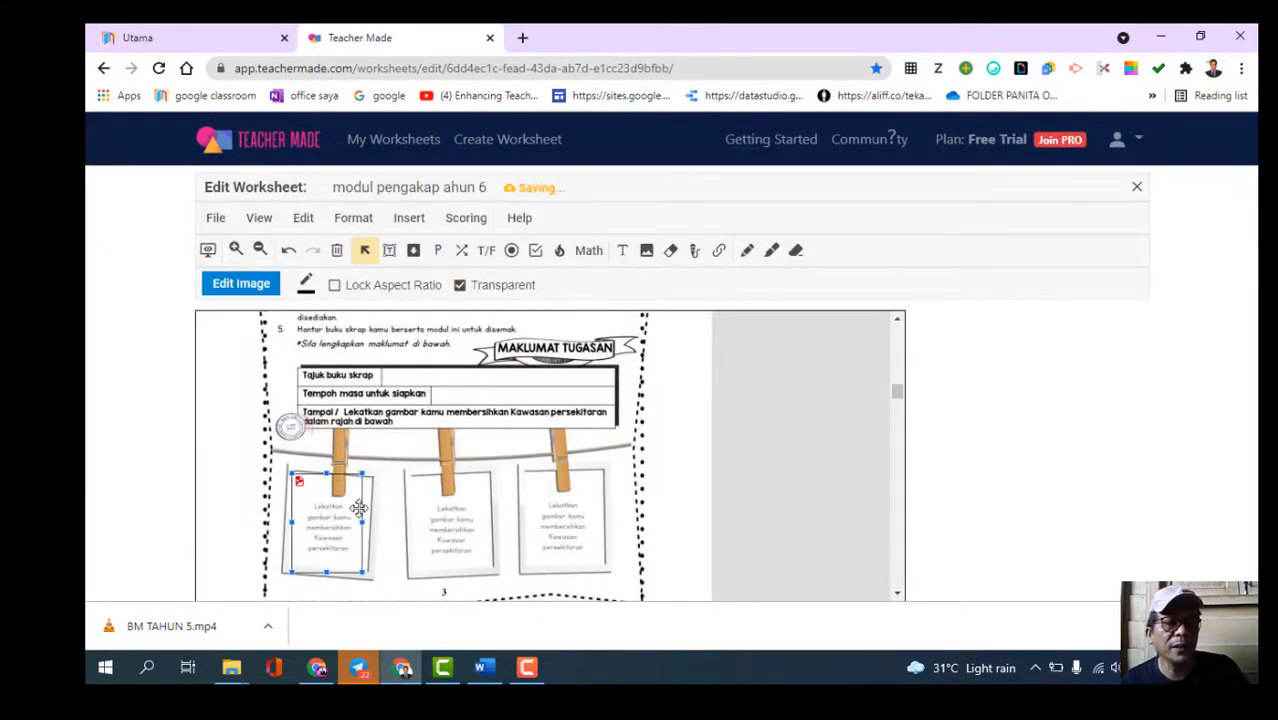
Duplicate the image box into the second and third photo frames and open the preview.
key("ctrl+d")
left_click_drag(346, 518, 455, 510)
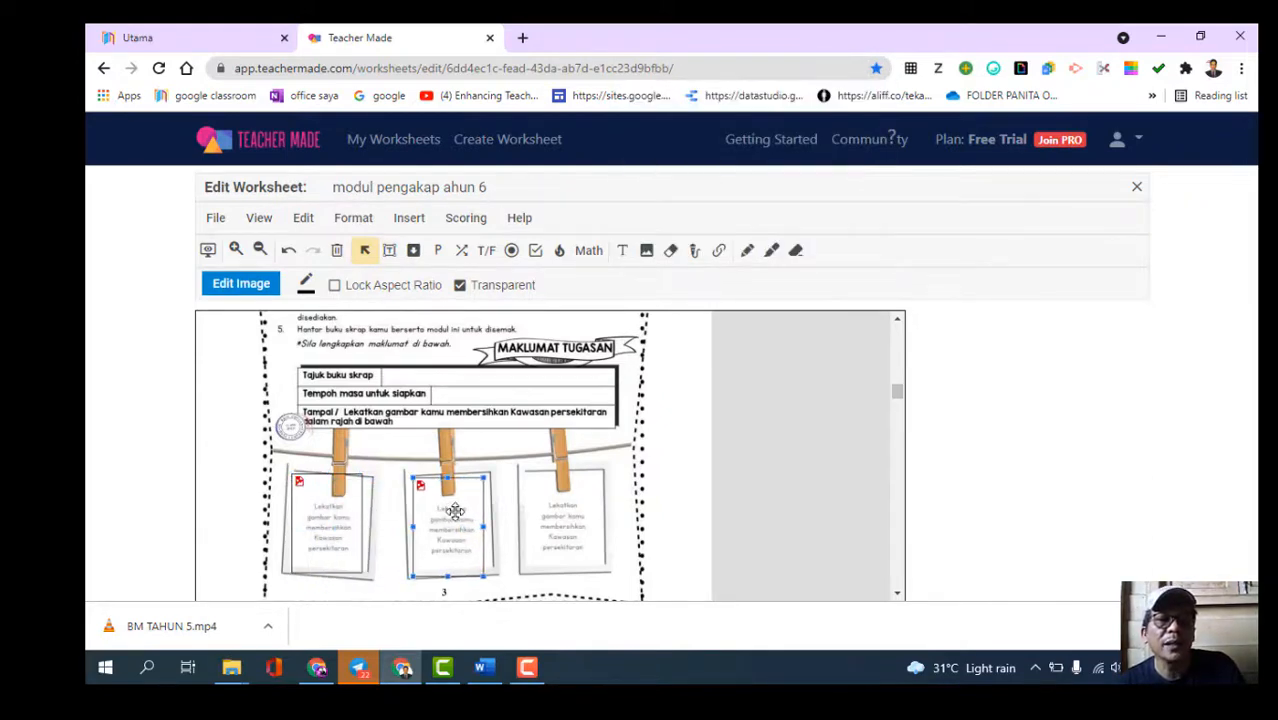
key("ctrl+d")
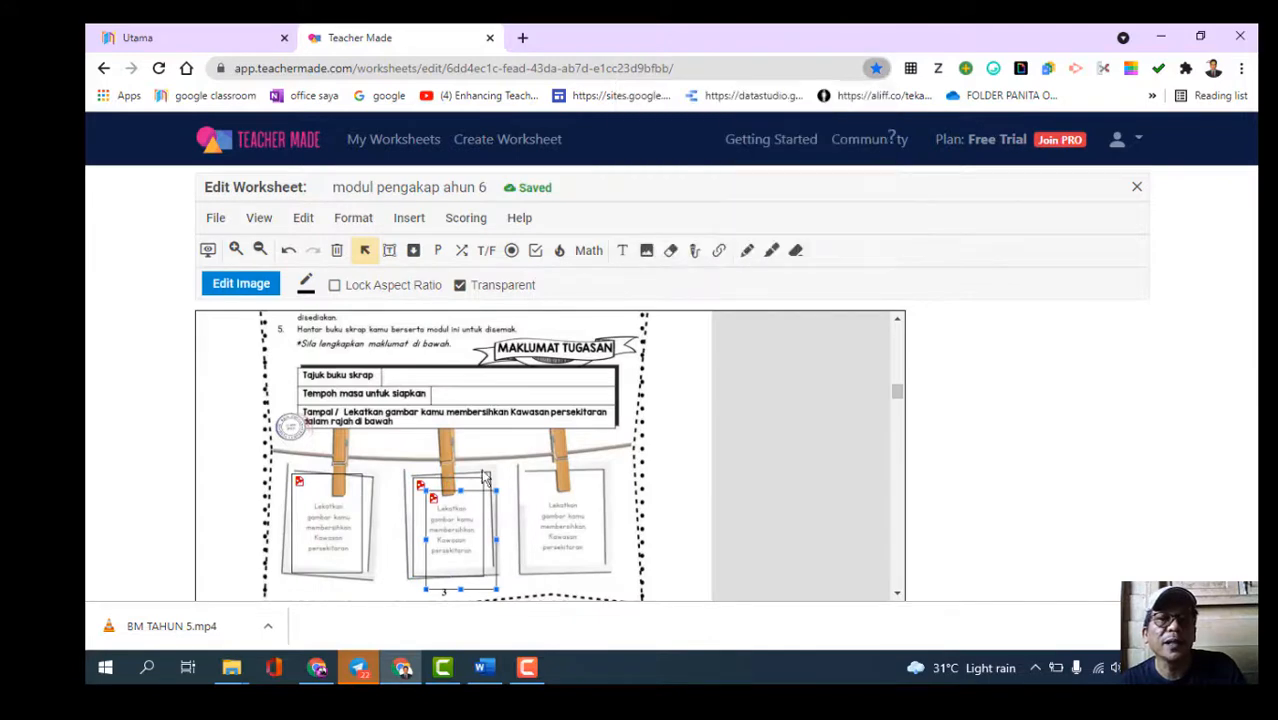
left_click_drag(452, 514, 548, 496)
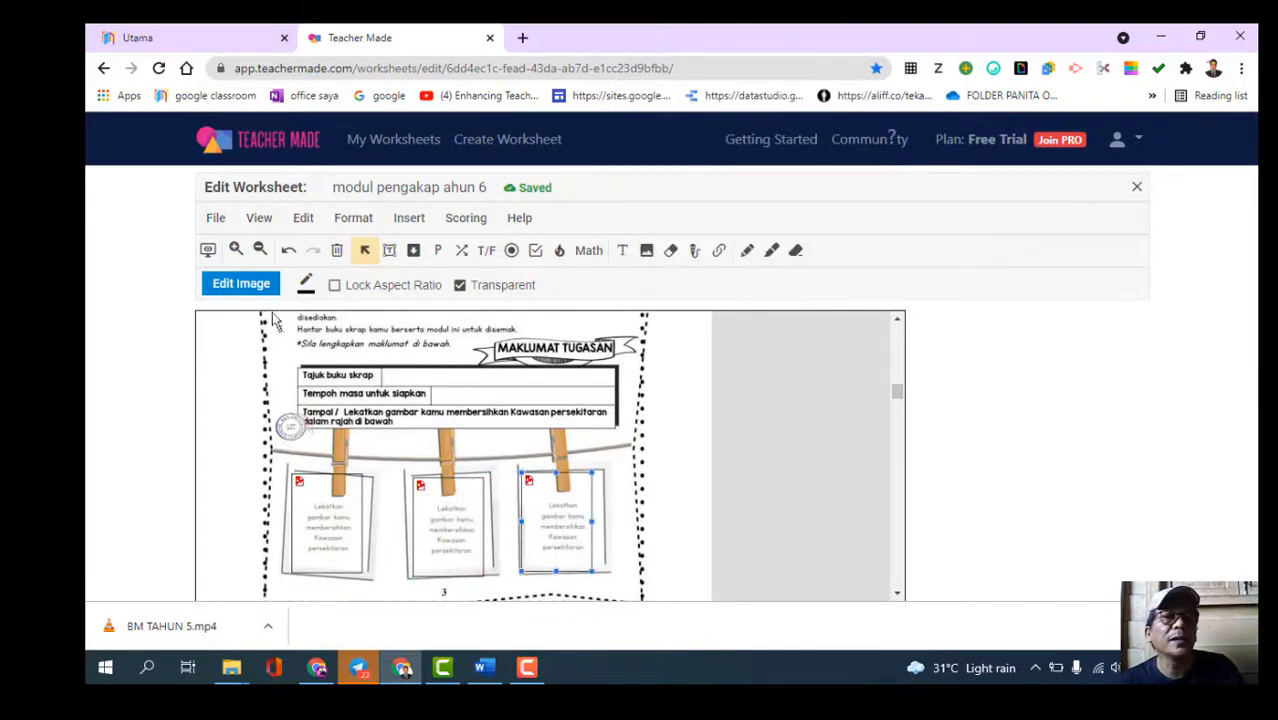
left_click(210, 254)
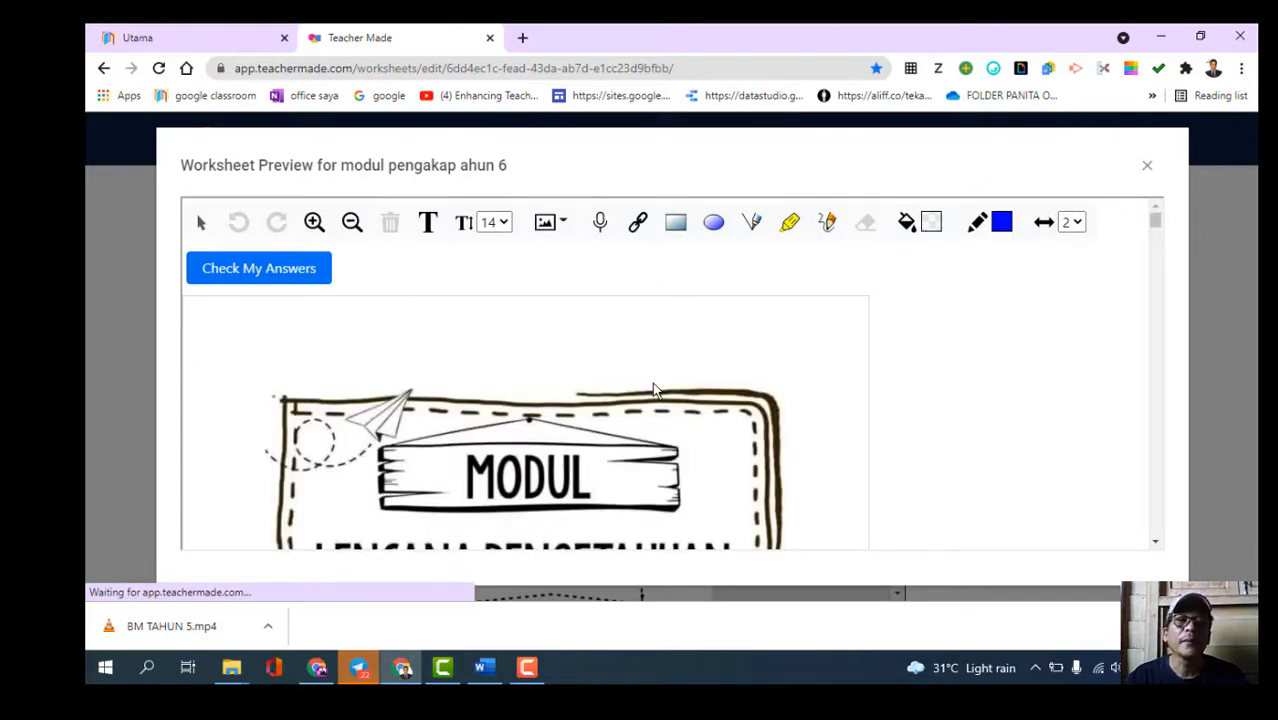
Scroll the preview, zoom out to check the photo frames, and close the preview.
scroll(653, 390, "down", 15)
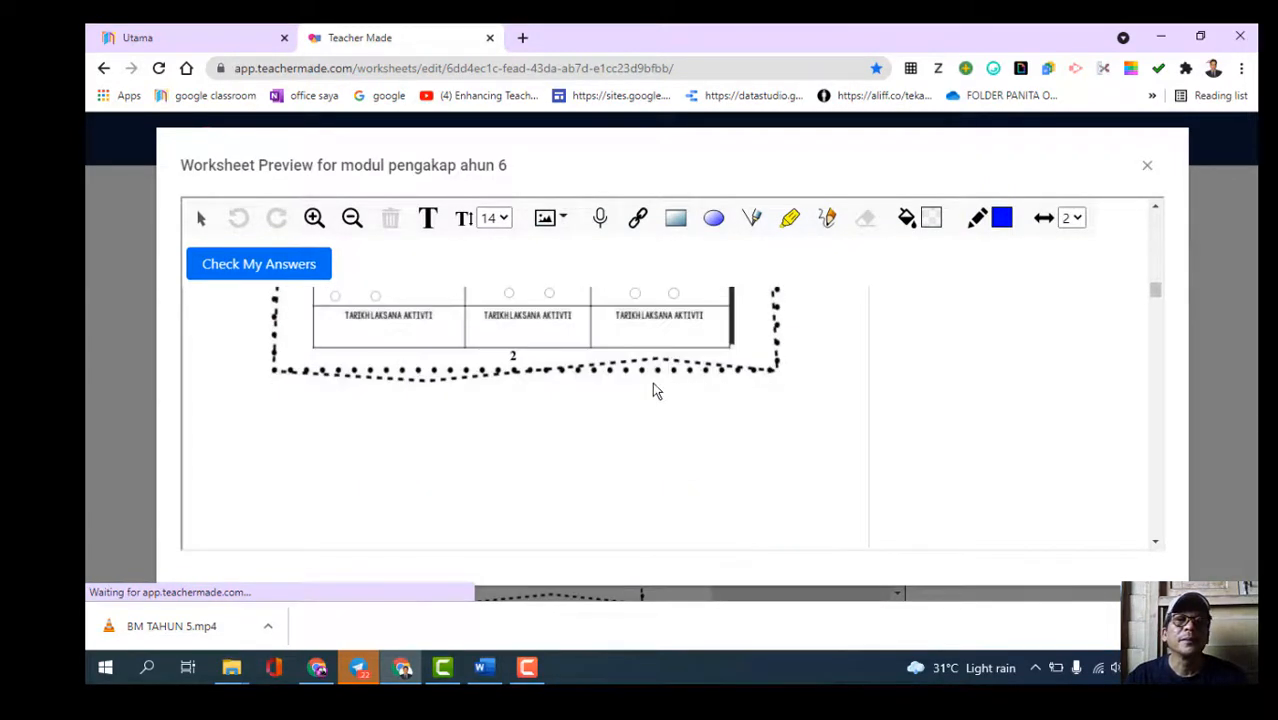
scroll(652, 390, "up", 5)
scroll(652, 390, "down", 8)
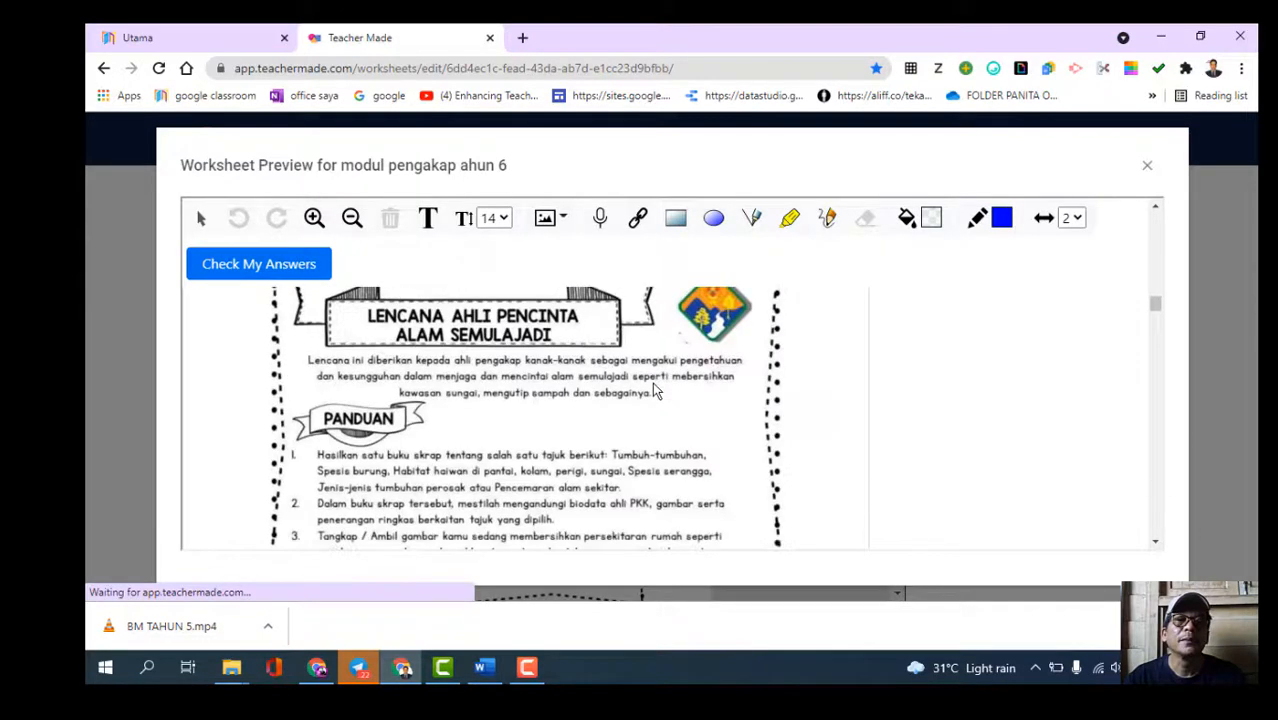
scroll(652, 390, "down", 6)
scroll(652, 390, "up", 3)
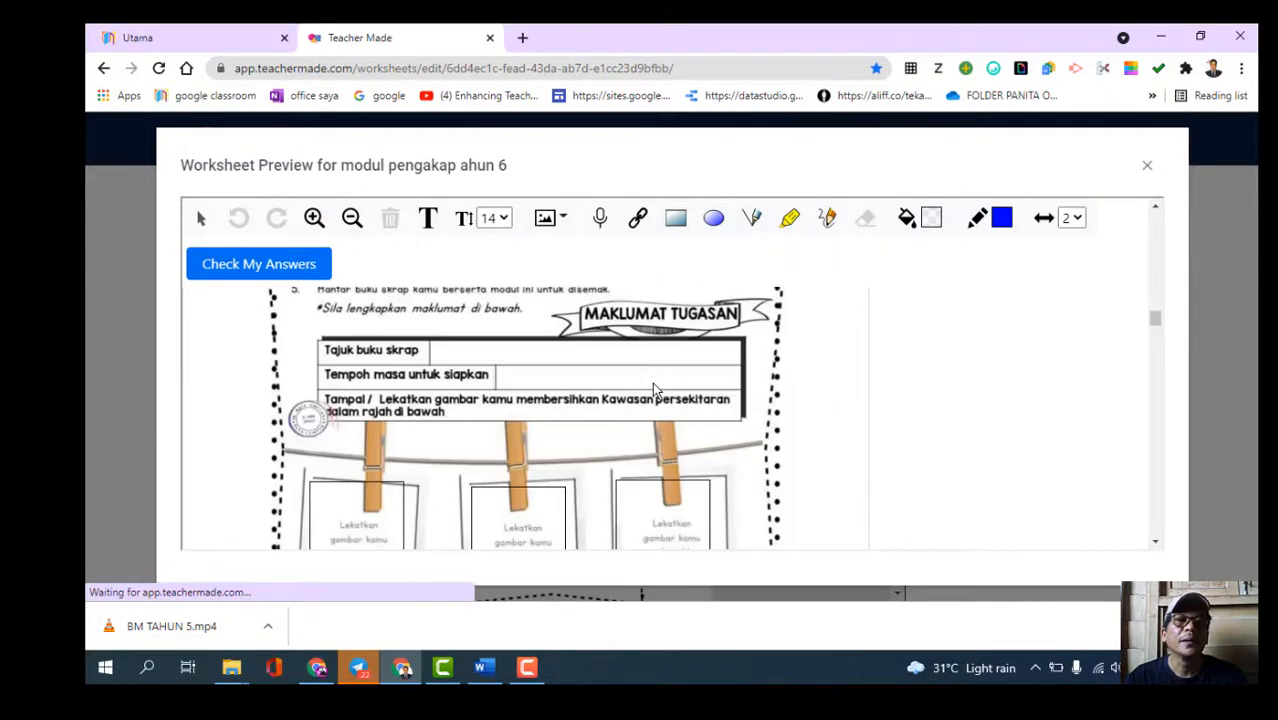
left_click(351, 218)
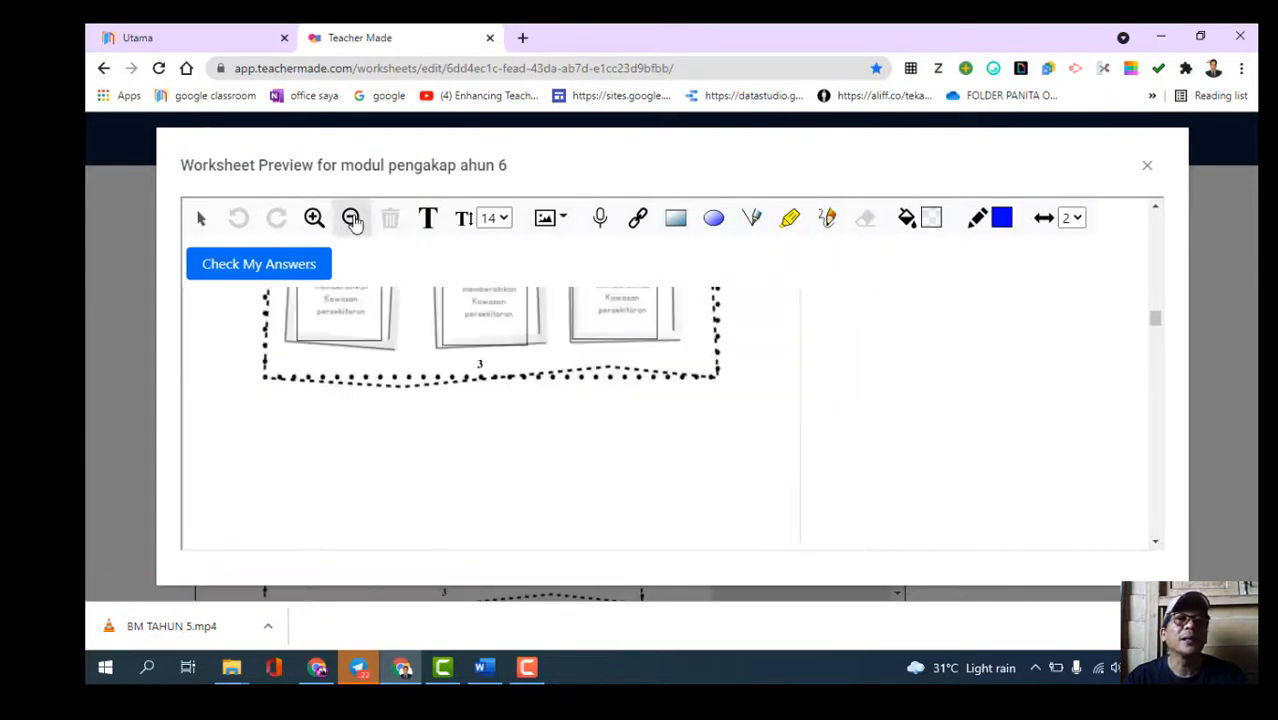
scroll(463, 508, "up", 3)
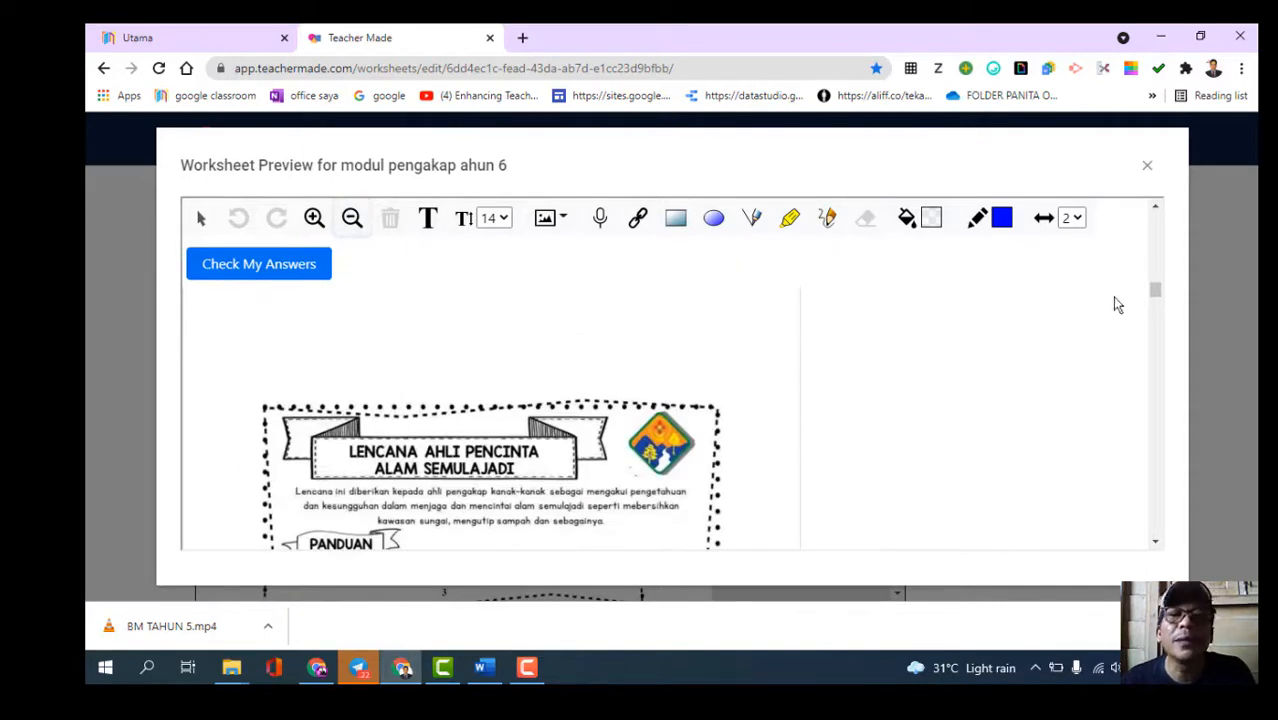
left_click_drag(1161, 296, 1157, 318)
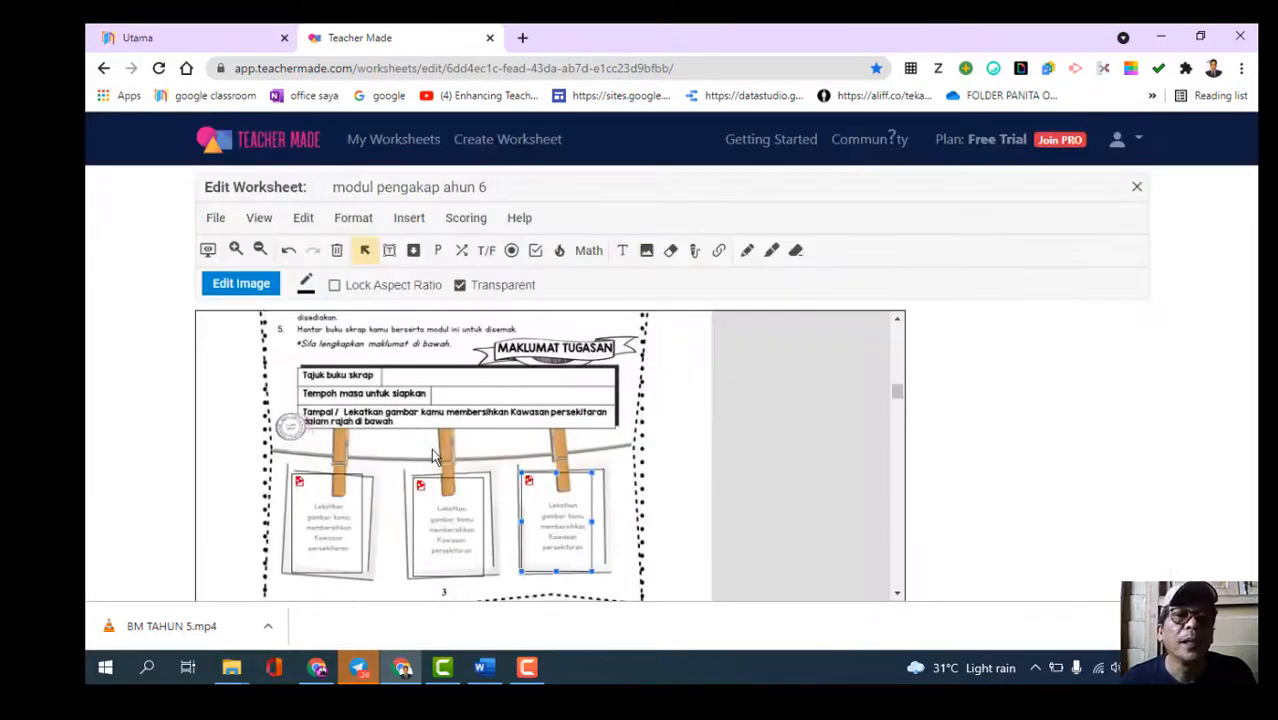
scroll(434, 456, "down", 5)
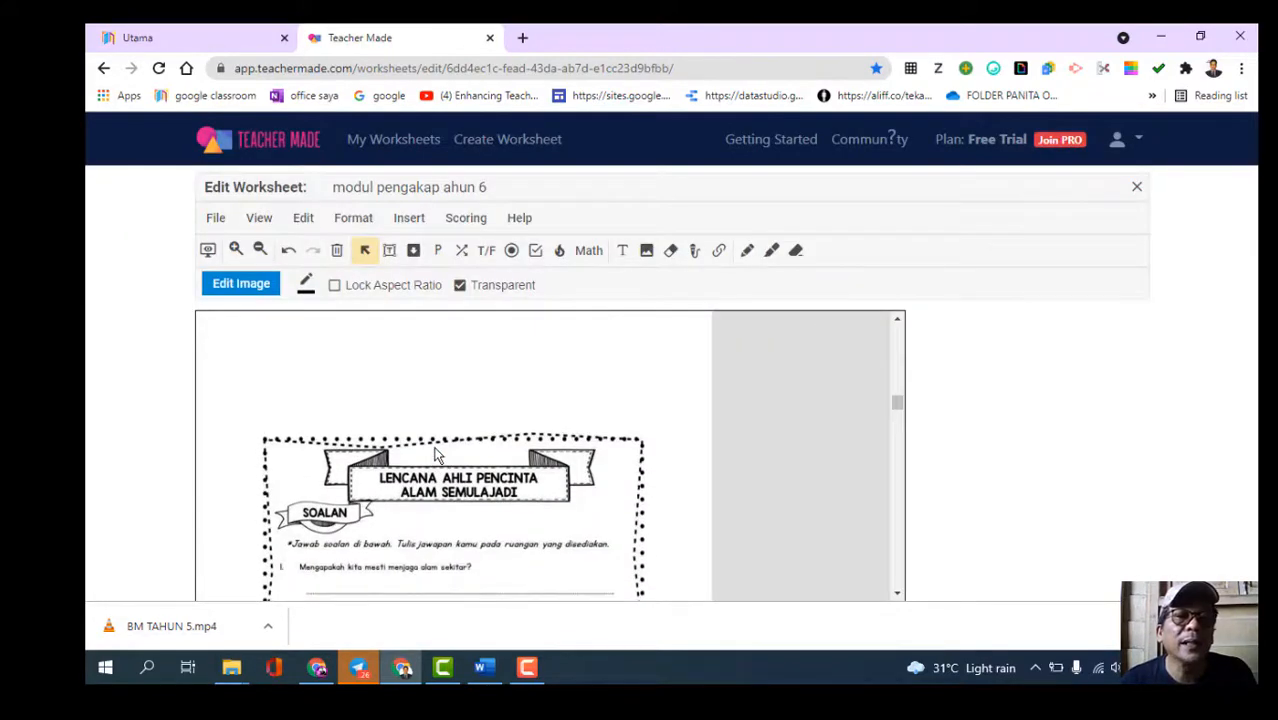
Scroll through the worksheet pages to the SOALAN question page.
scroll(434, 456, "down", 3)
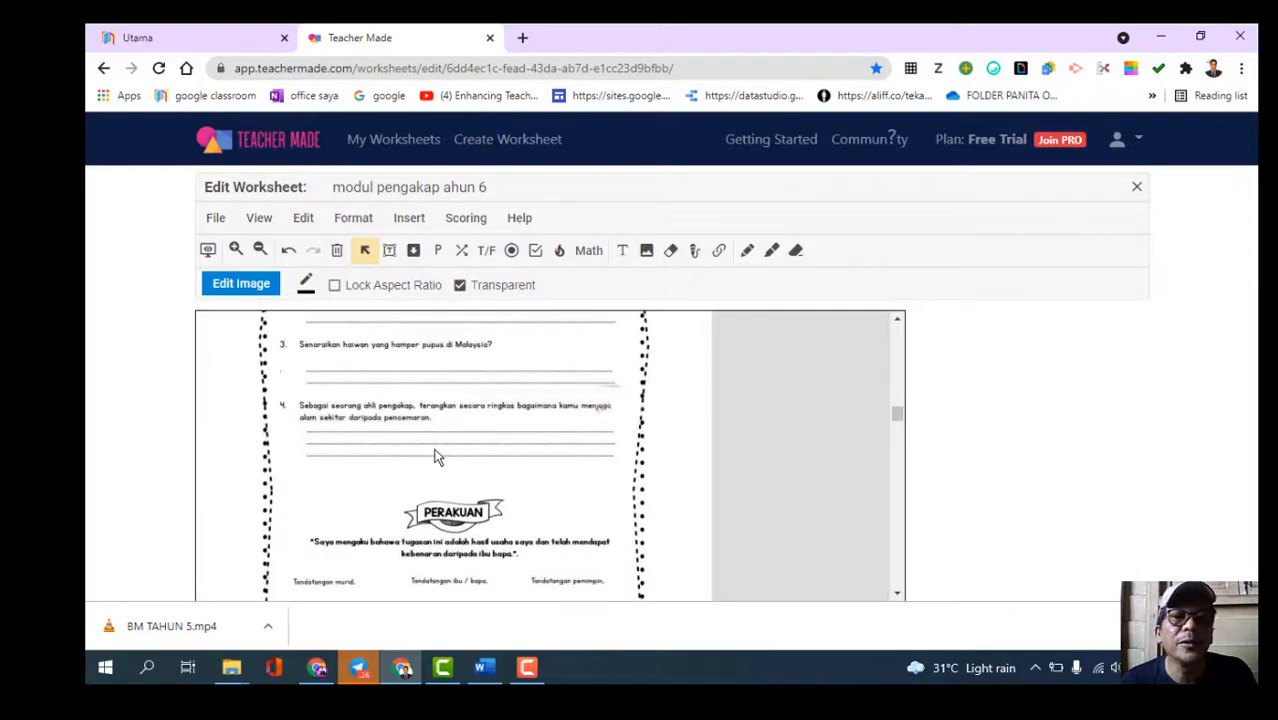
scroll(441, 459, "up", 3)
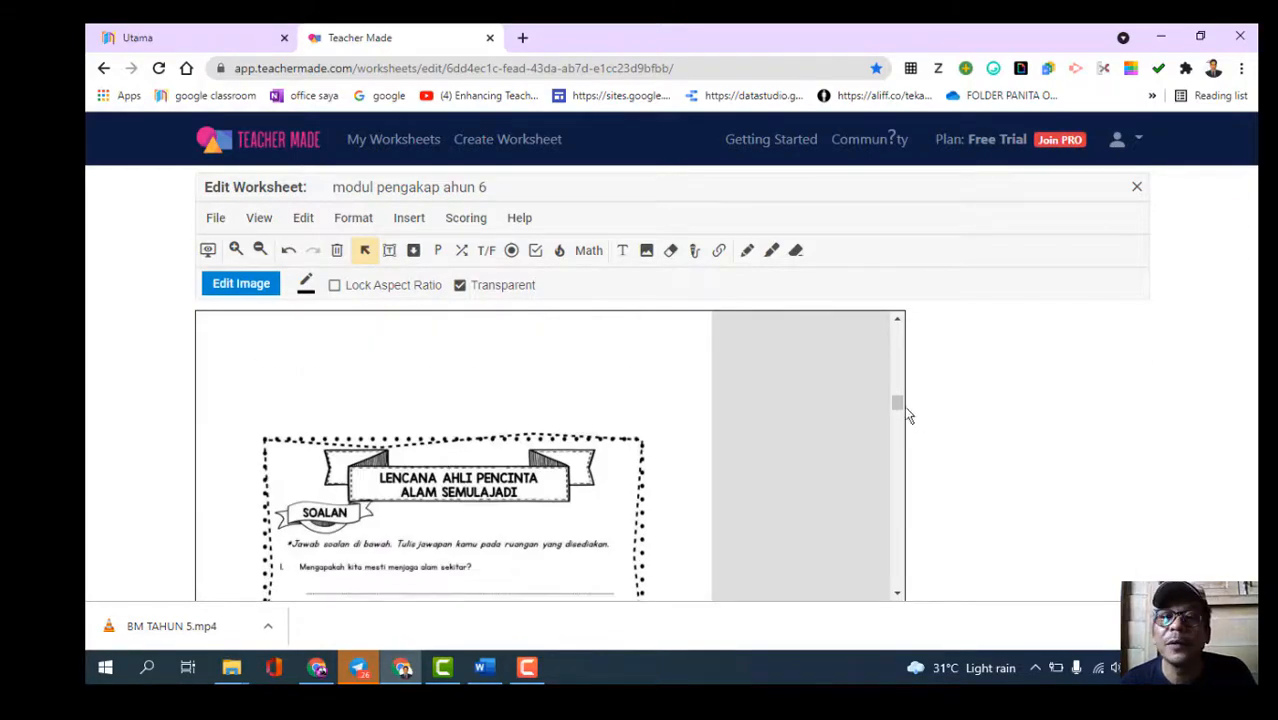
scroll(905, 410, "down", 3)
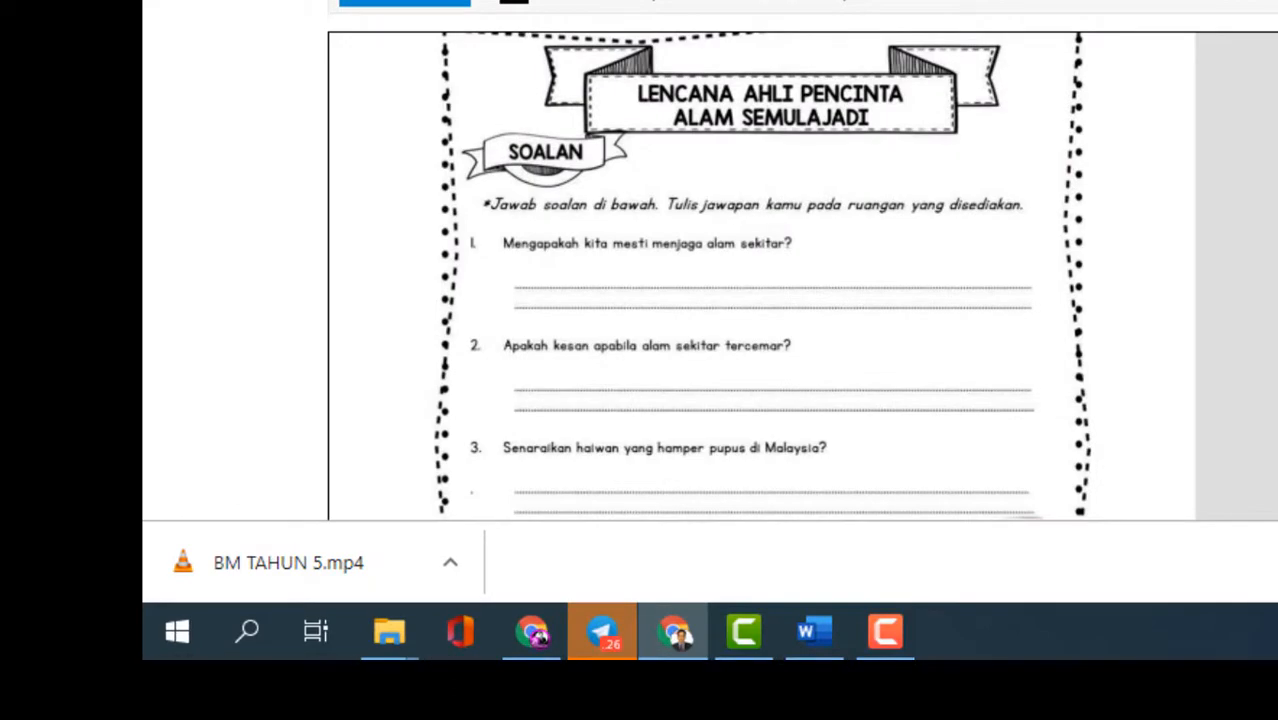
scroll(814, 316, "up", 6)
scroll(870, 370, "down", 10)
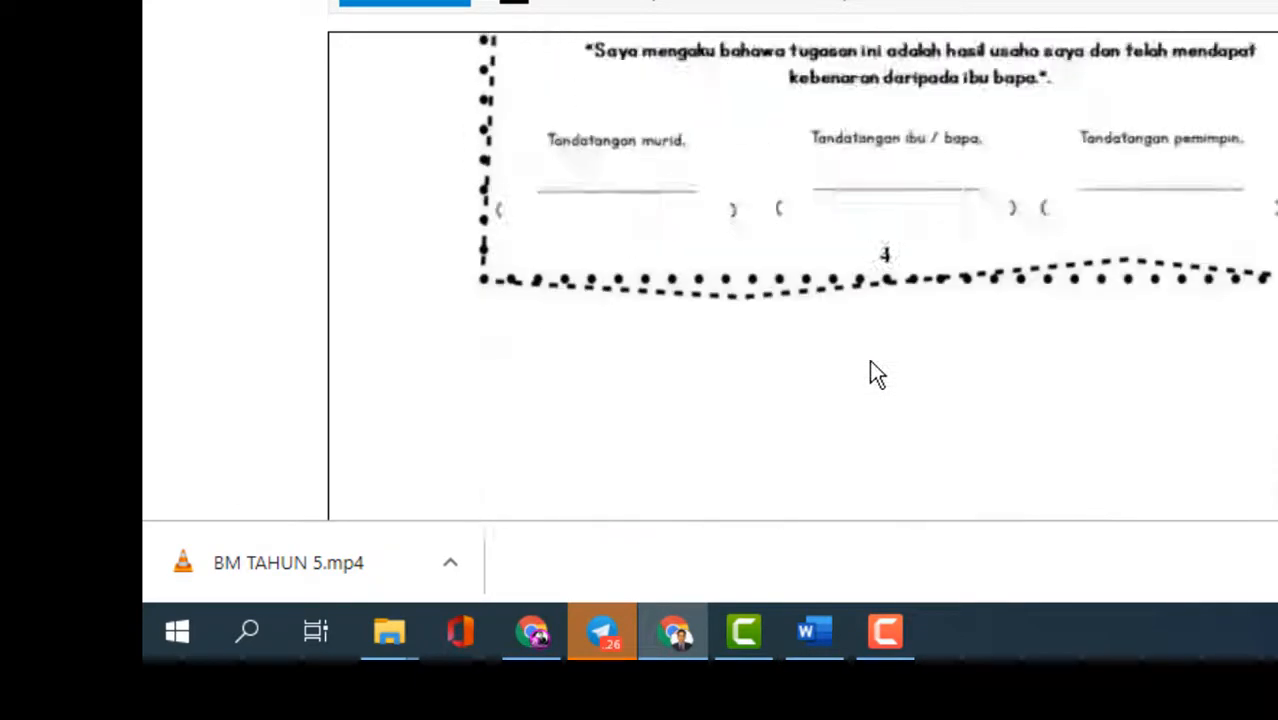
scroll(870, 370, "up", 3)
scroll(866, 350, "up", 6)
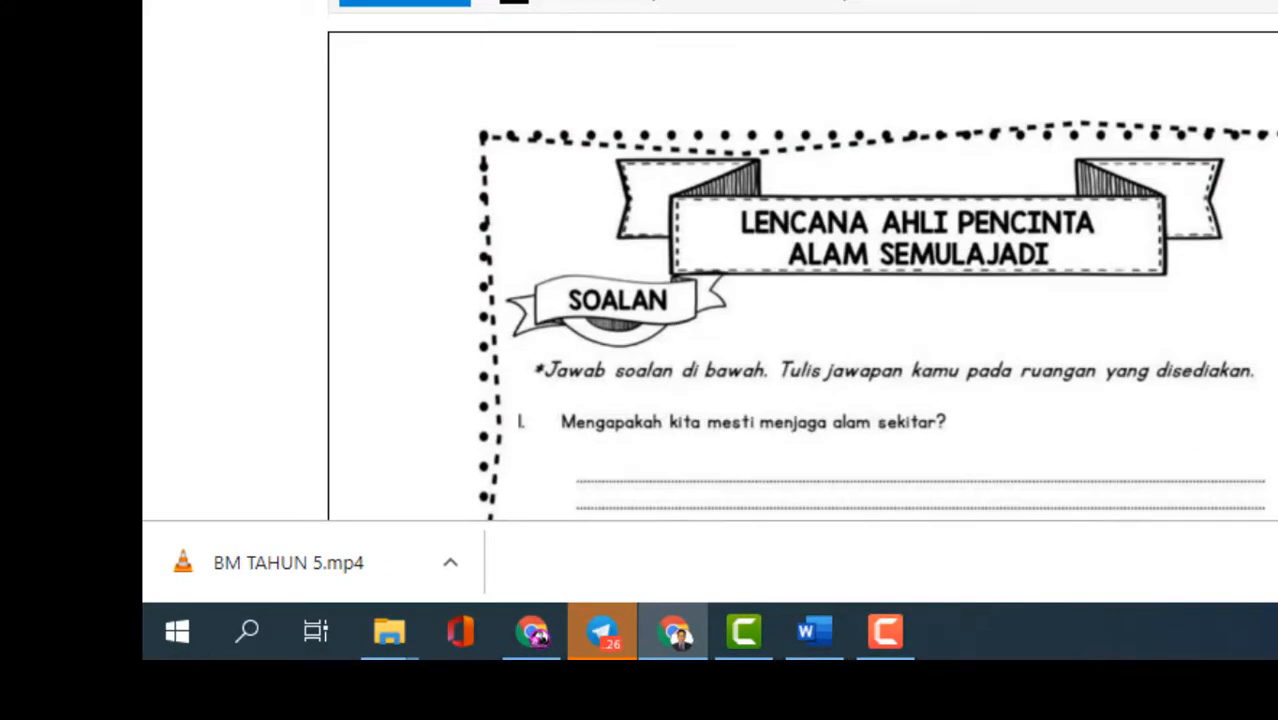
scroll(870, 330, "down", 1)
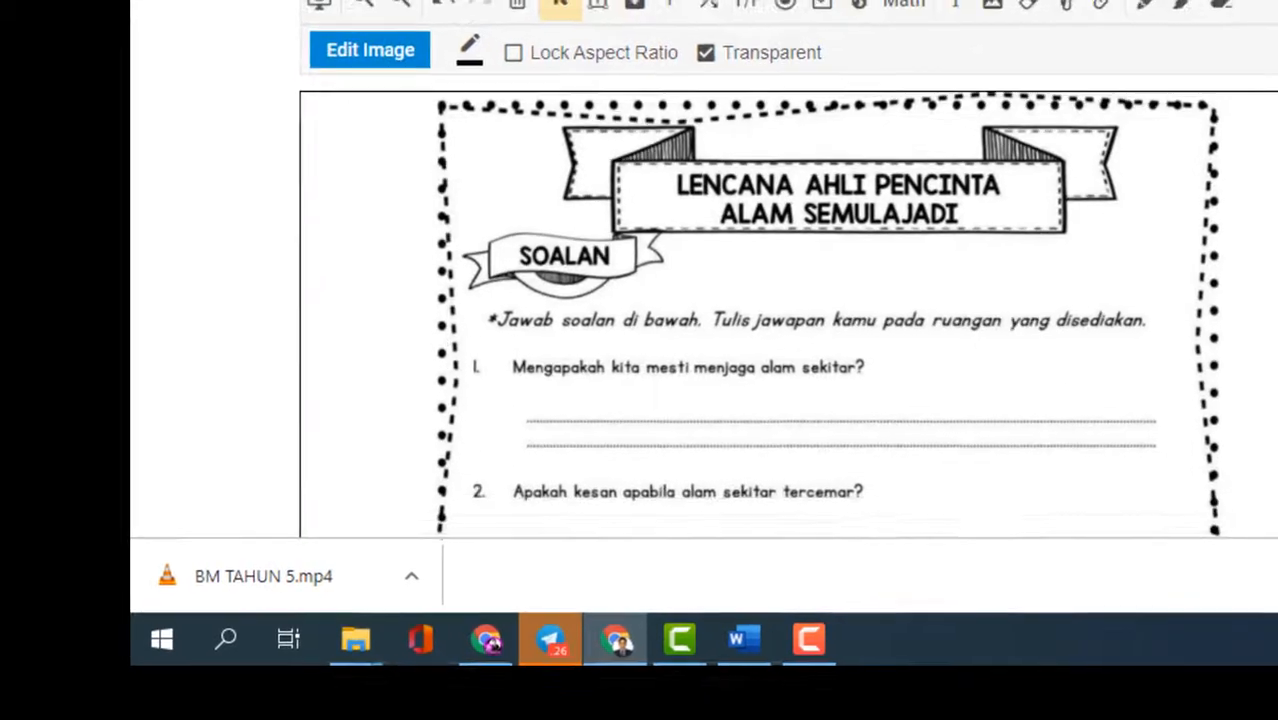
scroll(1050, 228, "down", 1)
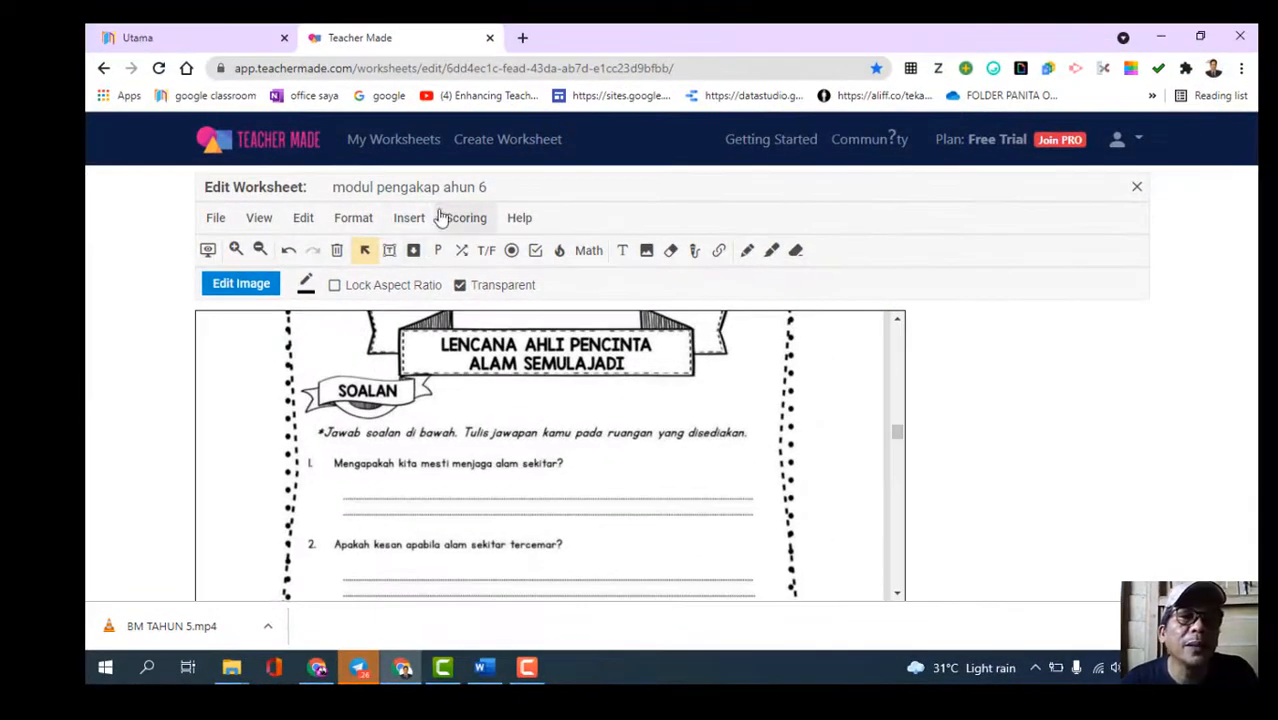
Draw an open-answer box over question 1's first answer line.
left_click(410, 217)
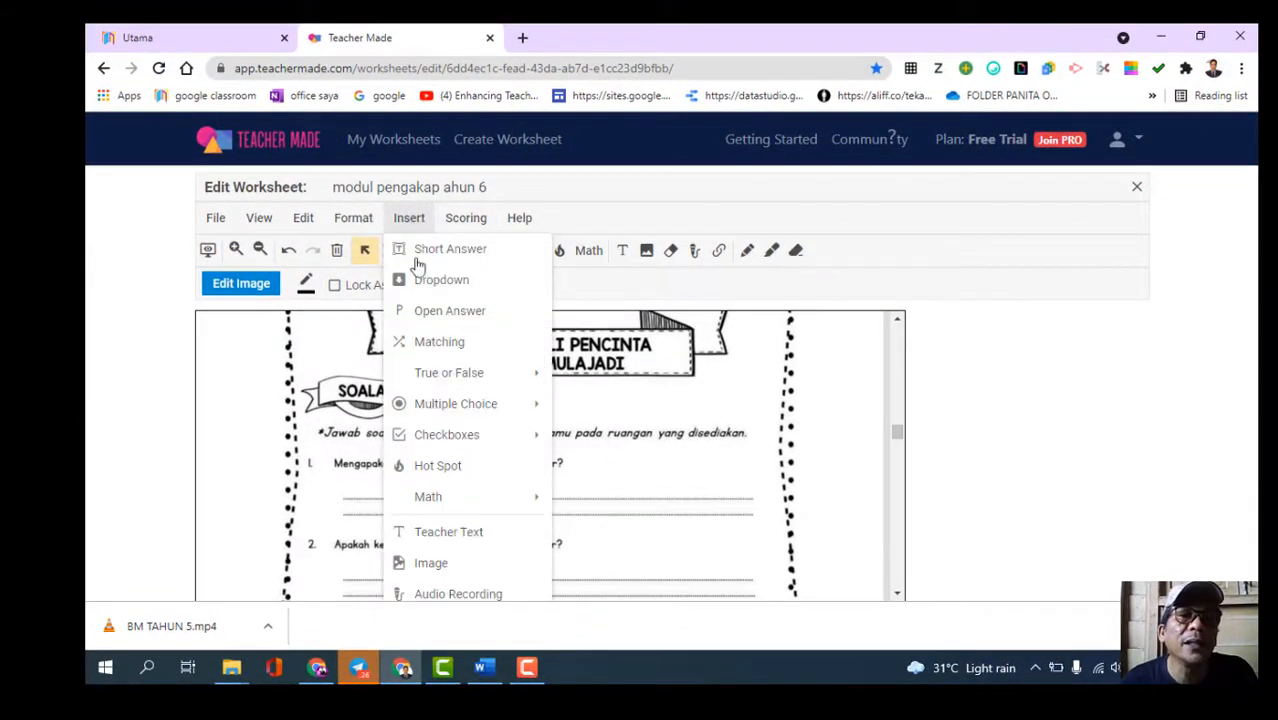
mouse_move(434, 373)
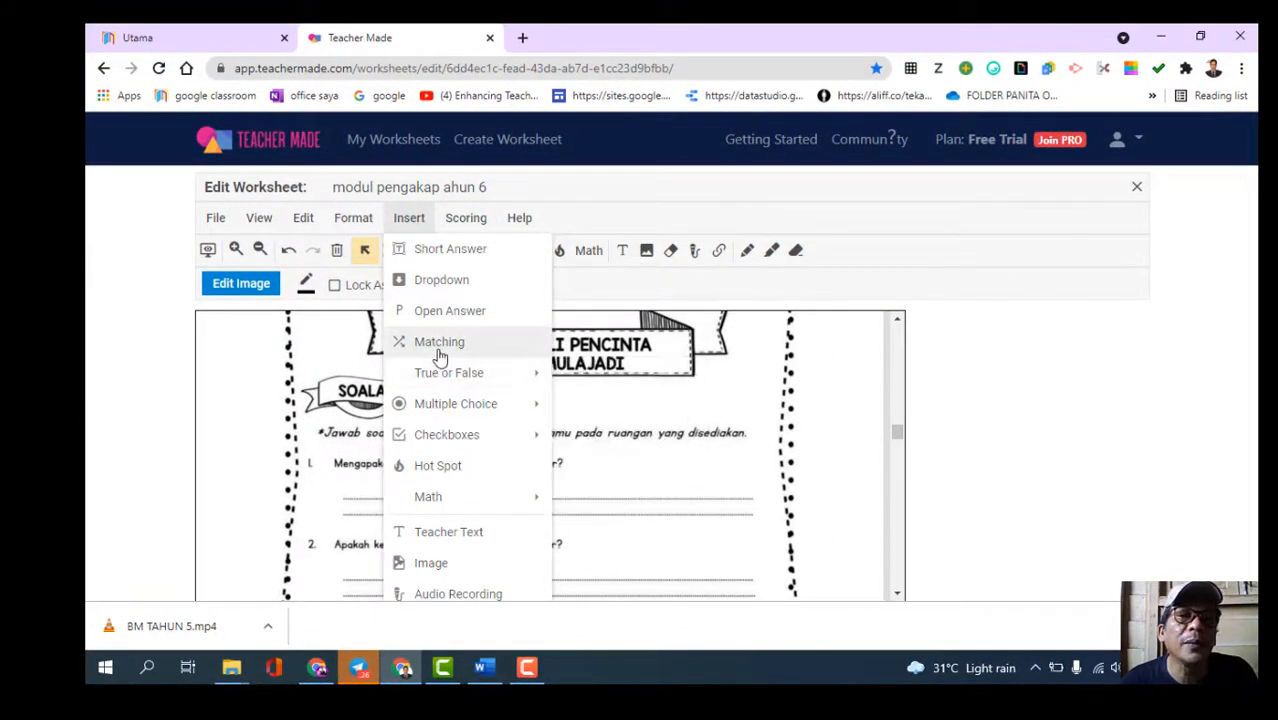
left_click(430, 310)
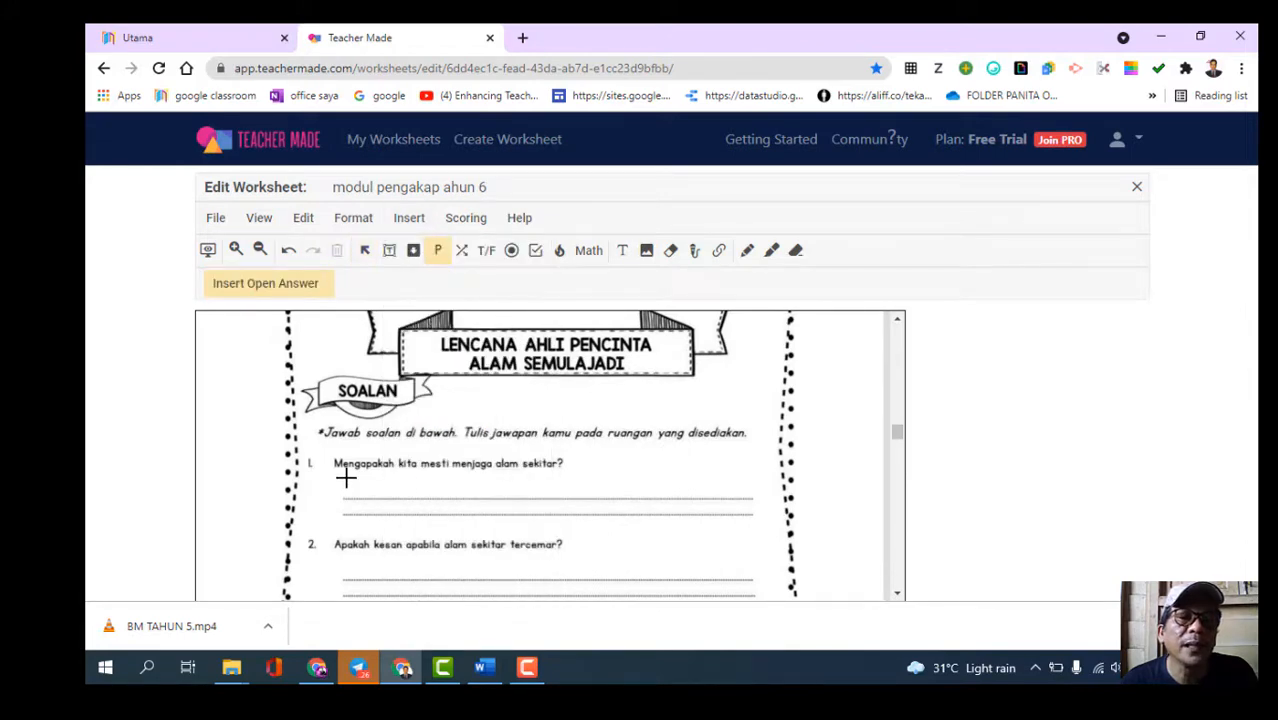
left_click_drag(345, 478, 745, 505)
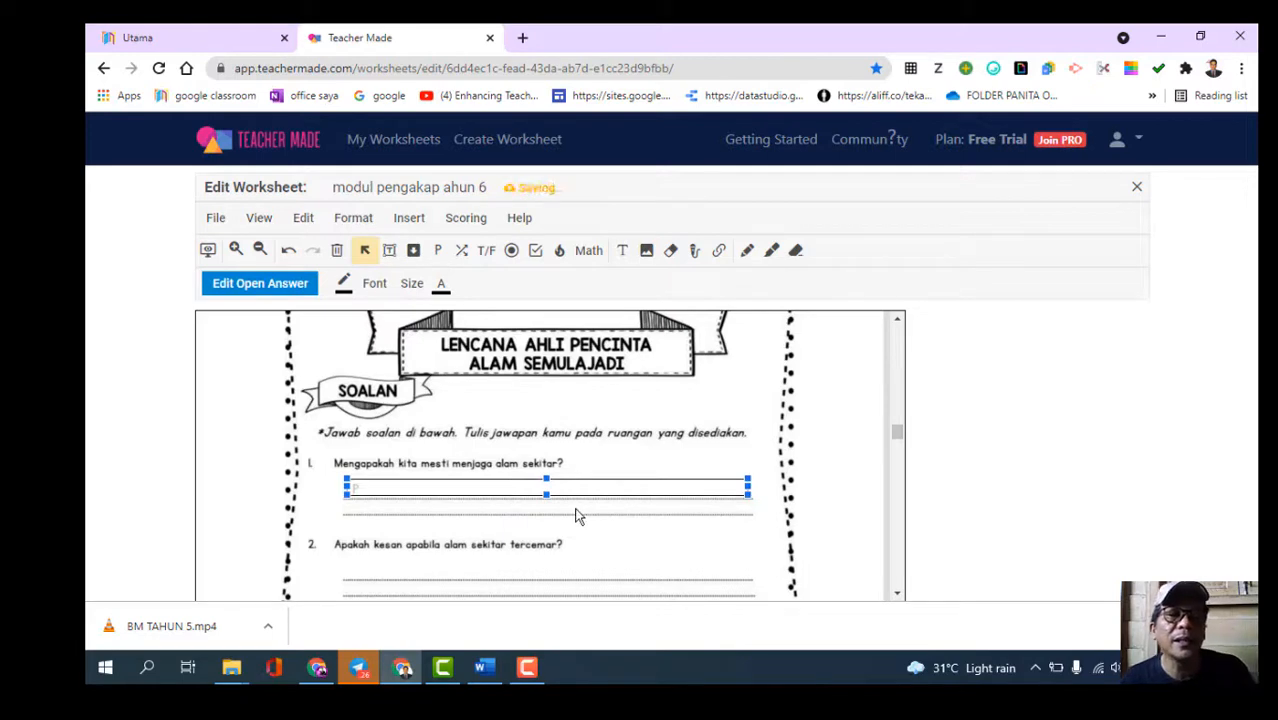
Duplicate the answer box onto question 1's second line and open the worksheet preview.
key("ctrl+d")
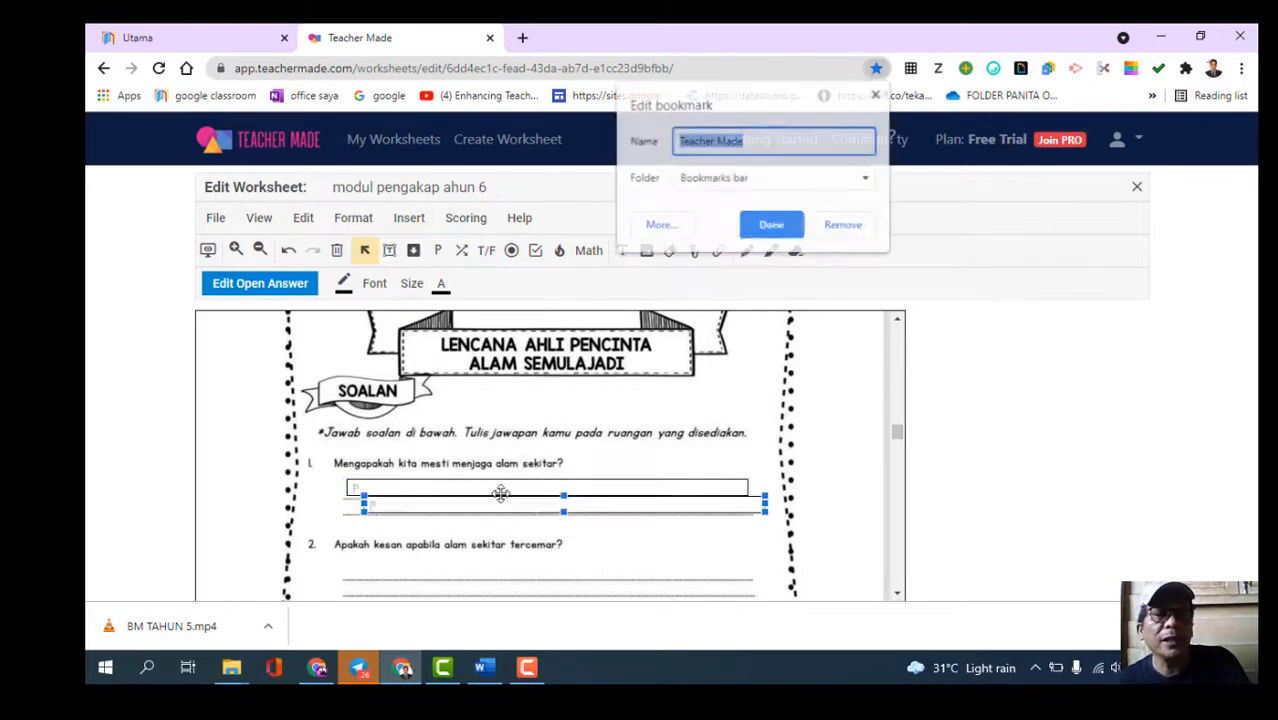
left_click(767, 223)
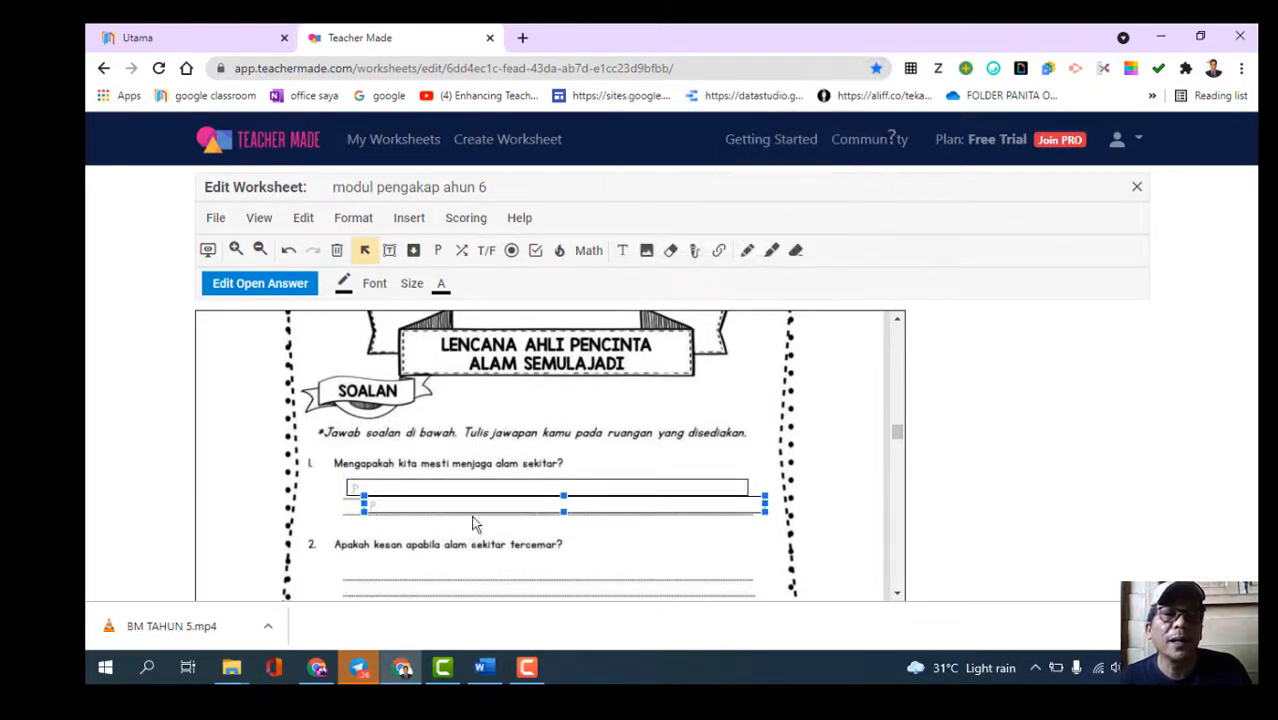
left_click_drag(473, 504, 459, 505)
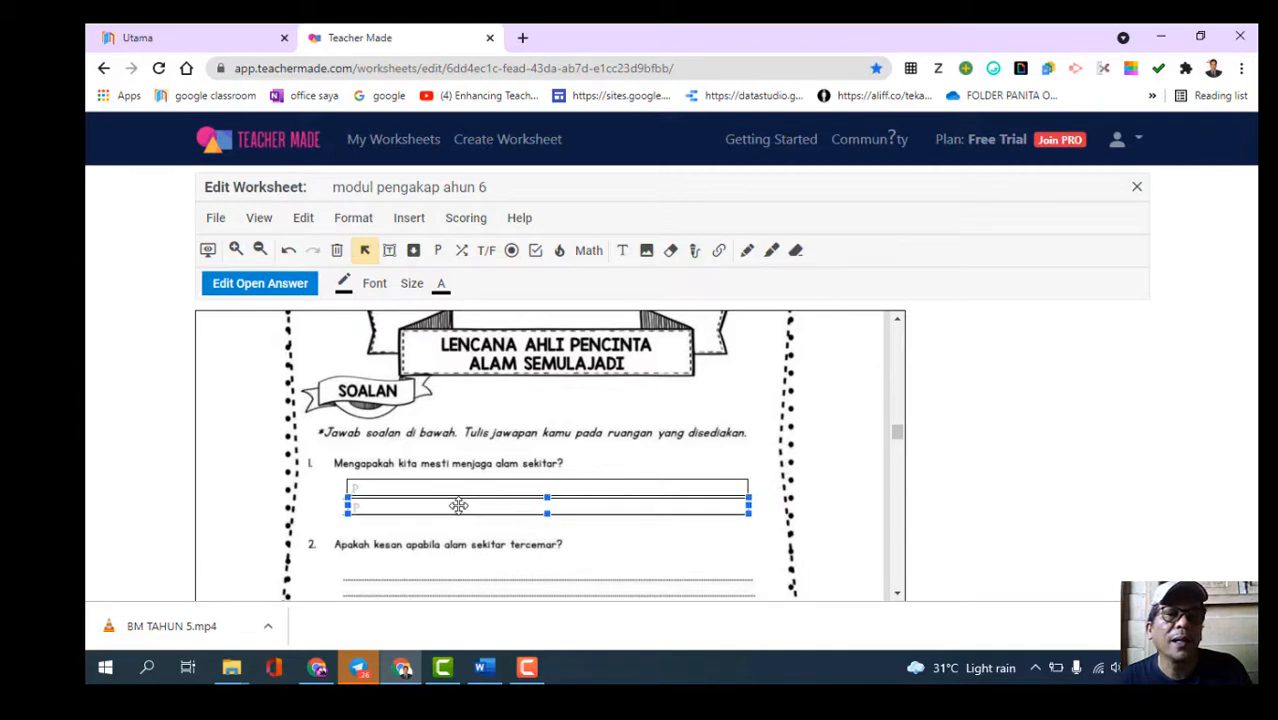
left_click(362, 482)
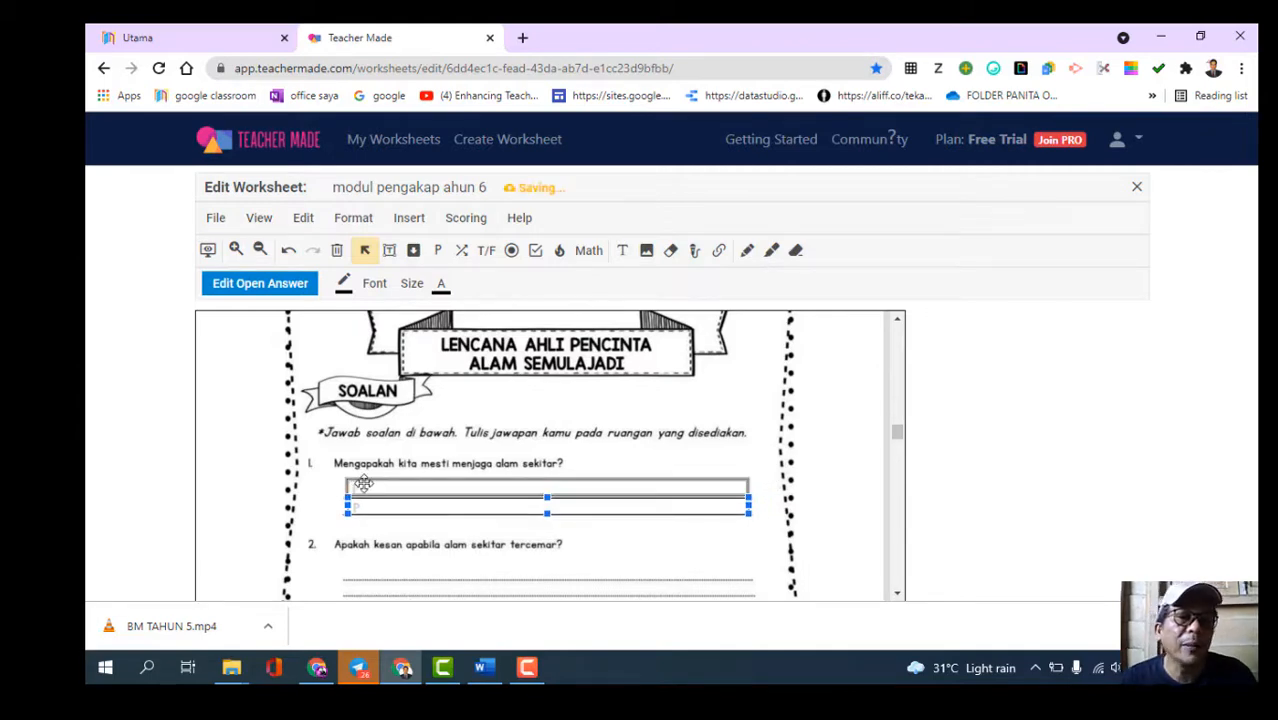
left_click(208, 252)
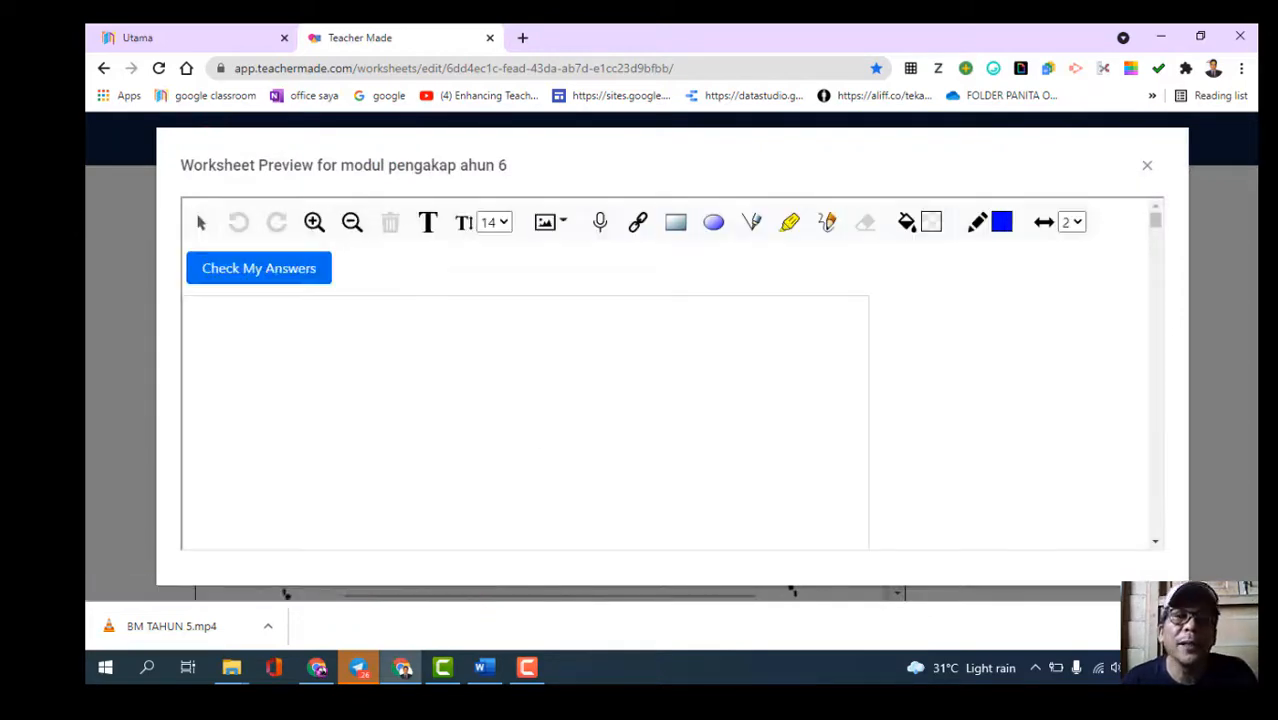
Test question 1's answer boxes in the preview with the text 'HHHH', then close the preview.
left_click_drag(1160, 224, 1181, 356)
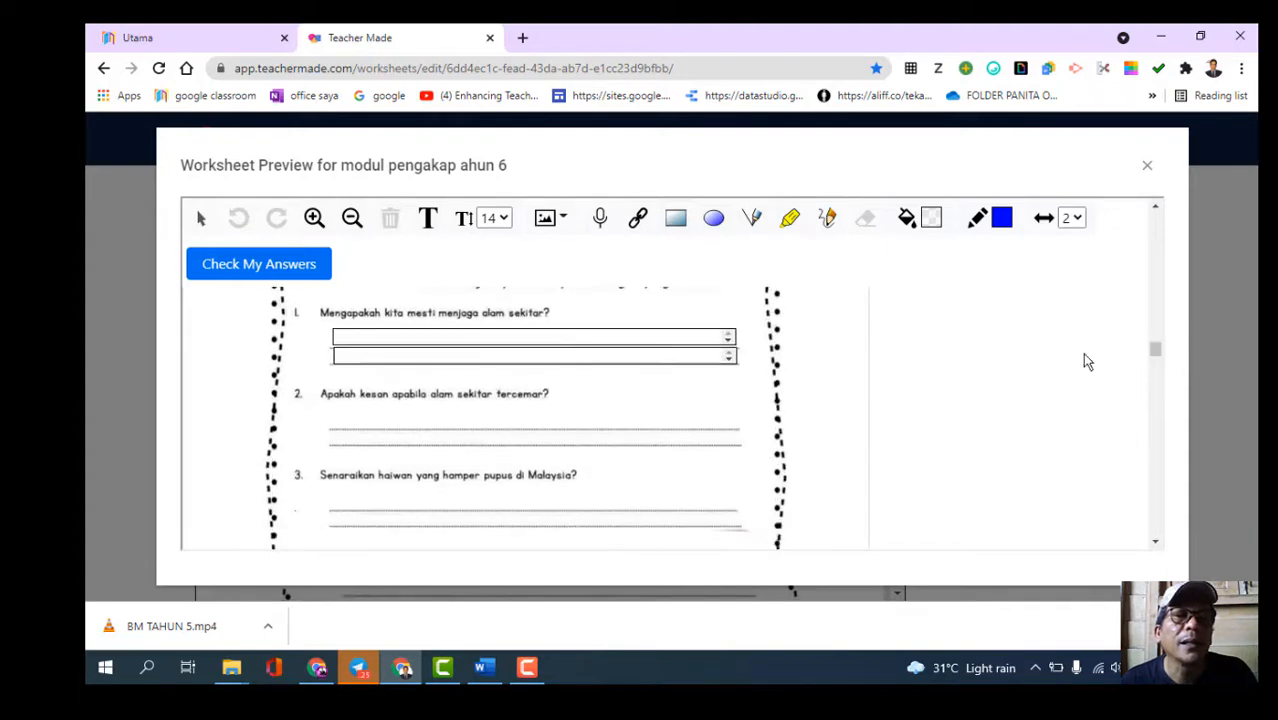
left_click(375, 336)
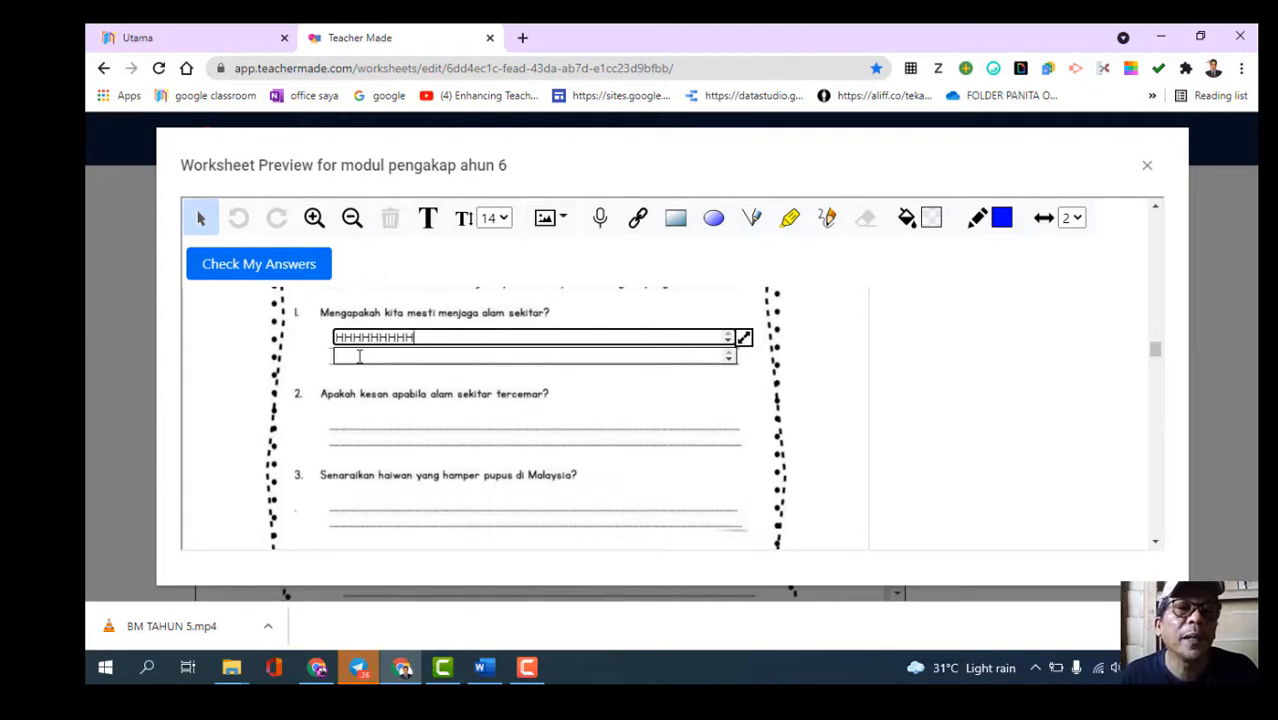
left_click(359, 355)
type("HHHH")
left_click(862, 422)
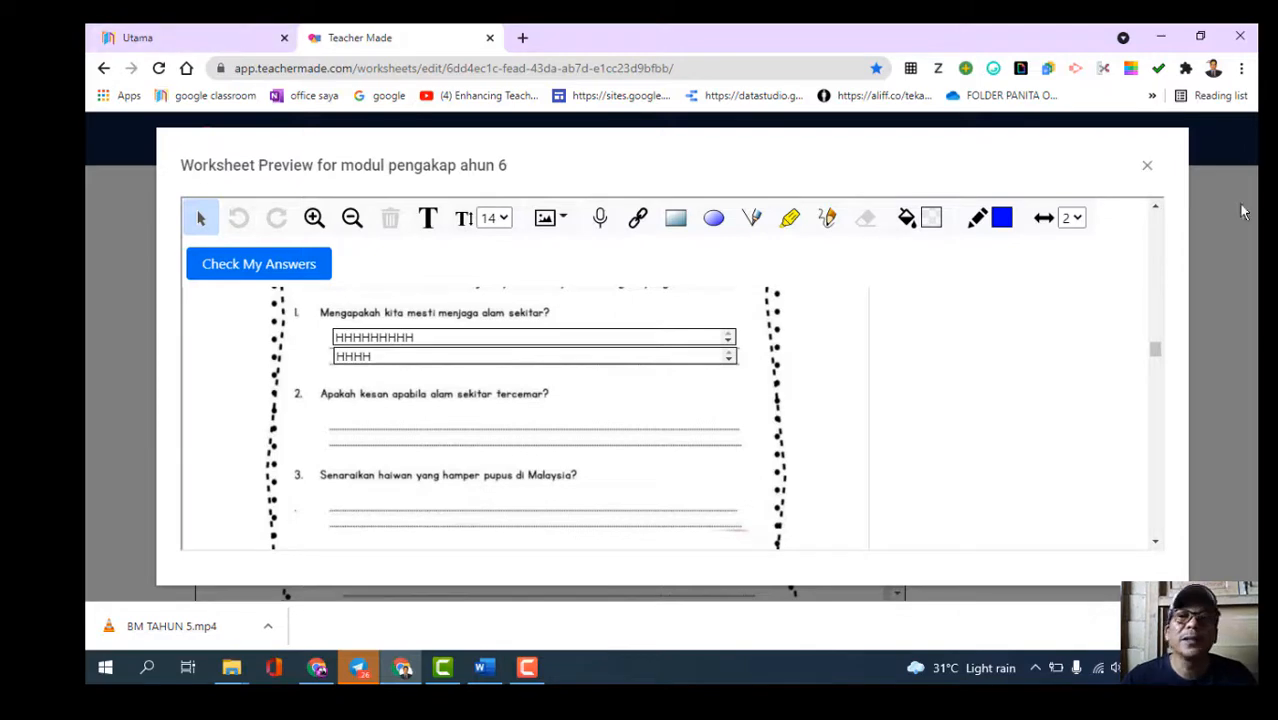
left_click(1148, 166)
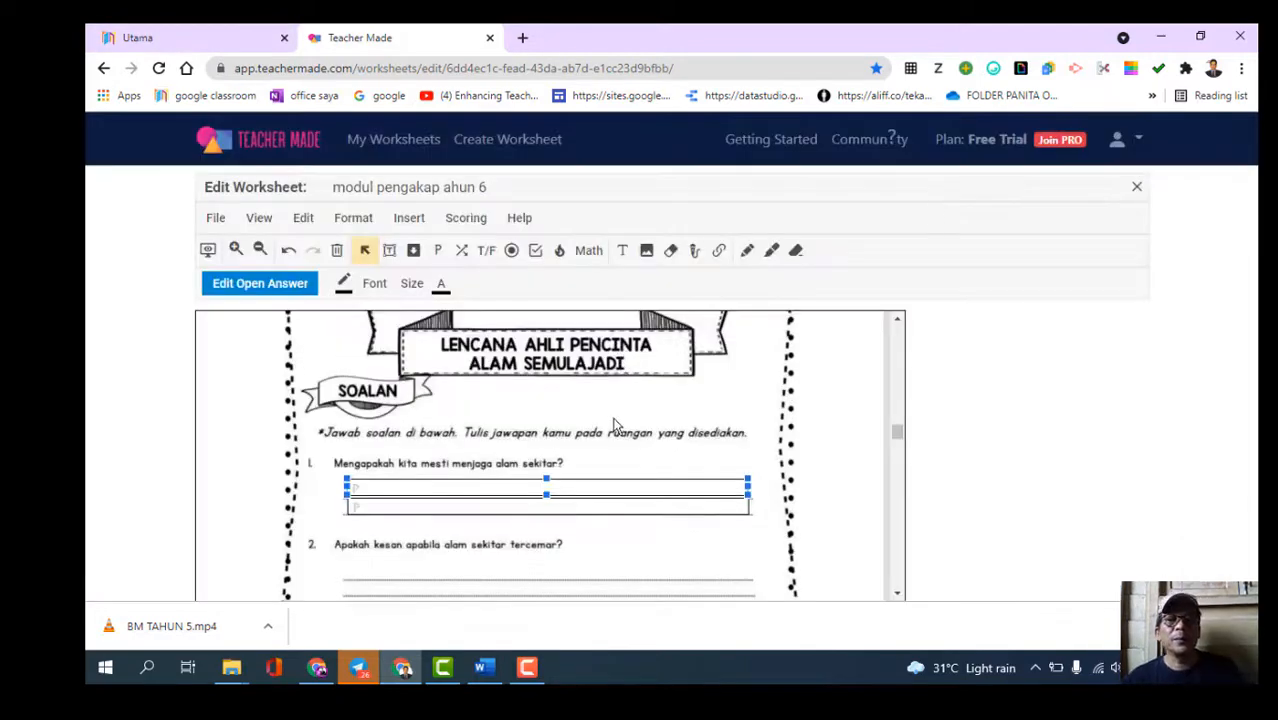
scroll(614, 425, "down", 5)
scroll(617, 427, "down", 4)
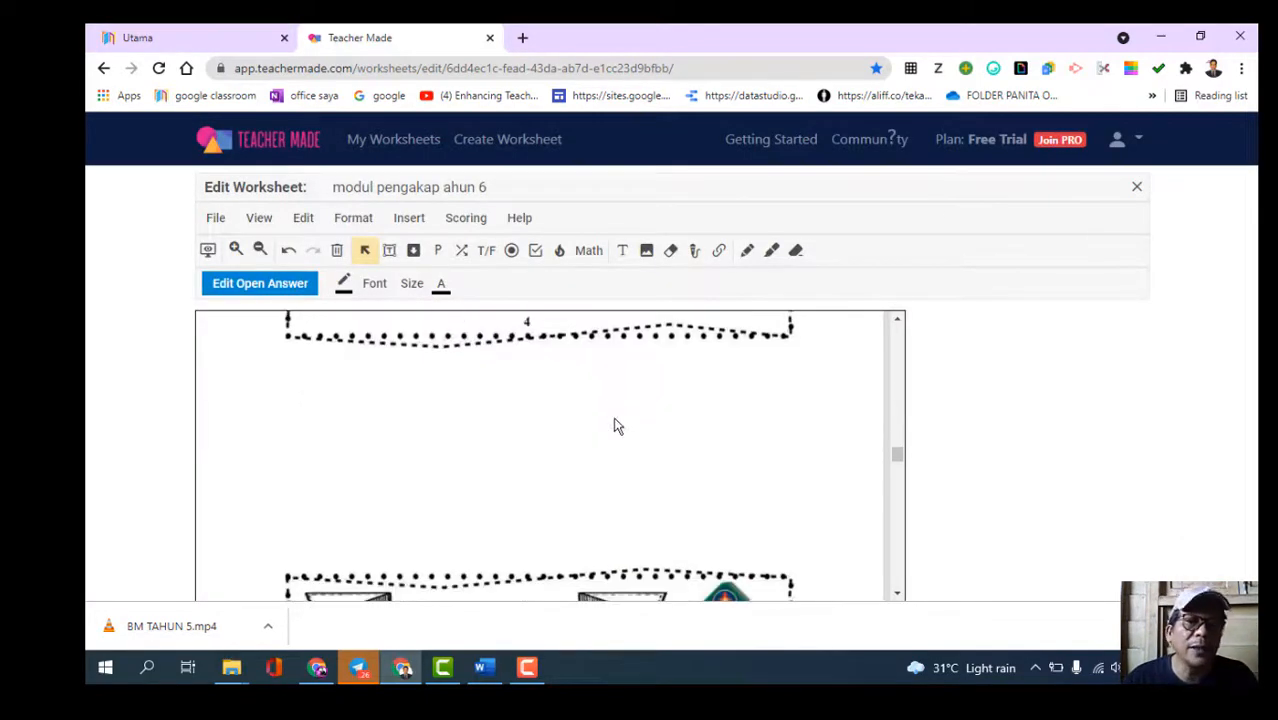
scroll(617, 426, "up", 4)
scroll(648, 436, "down", 4)
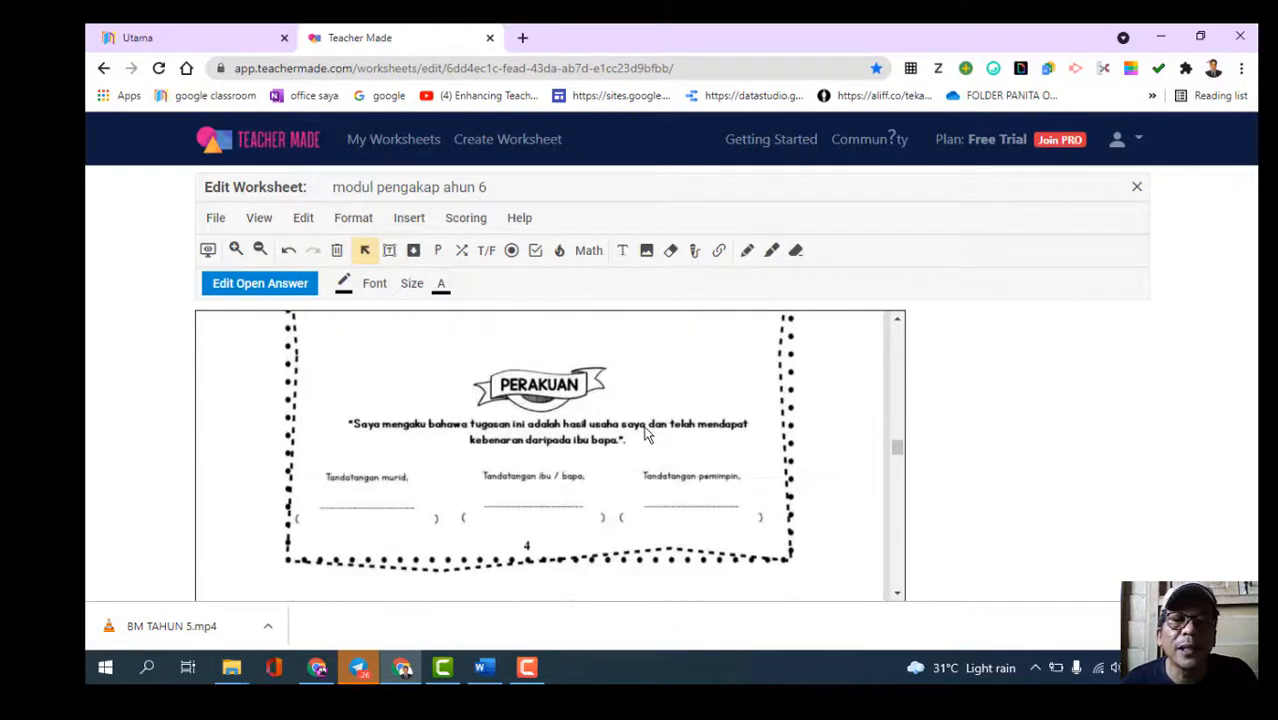
scroll(648, 430, "up", 4)
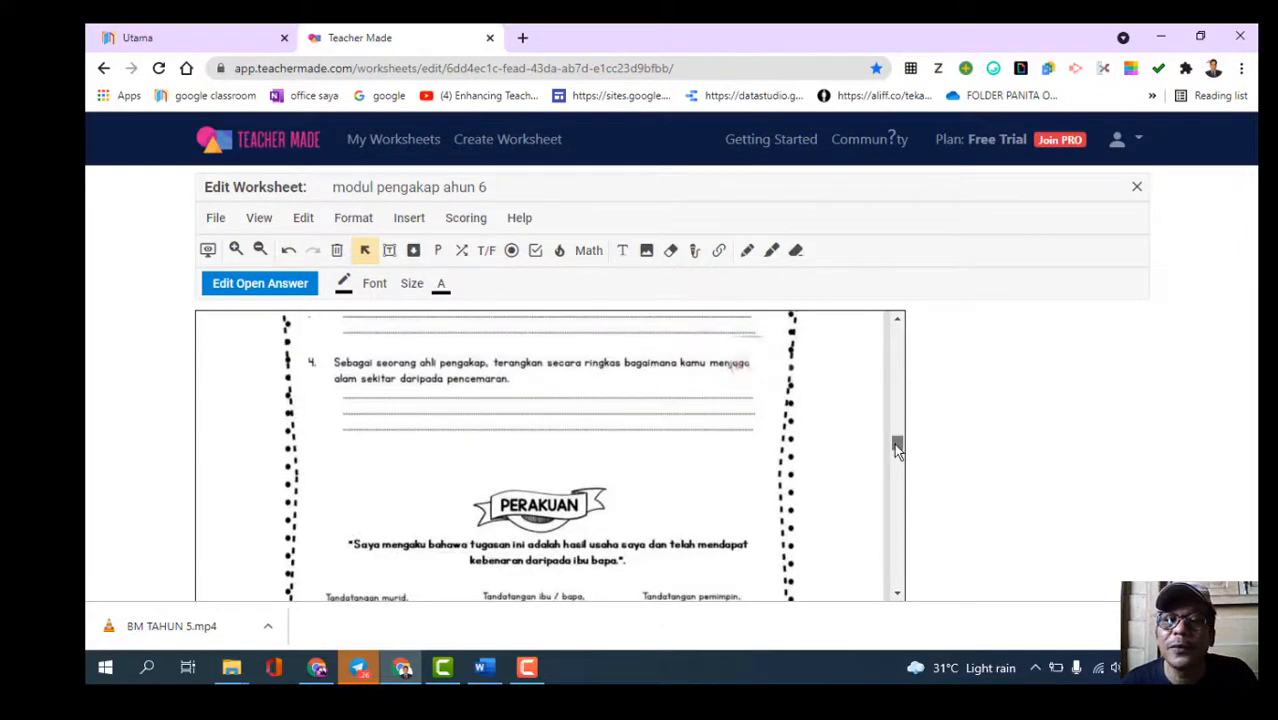
scroll(896, 450, "down", 4)
scroll(897, 453, "down", 3)
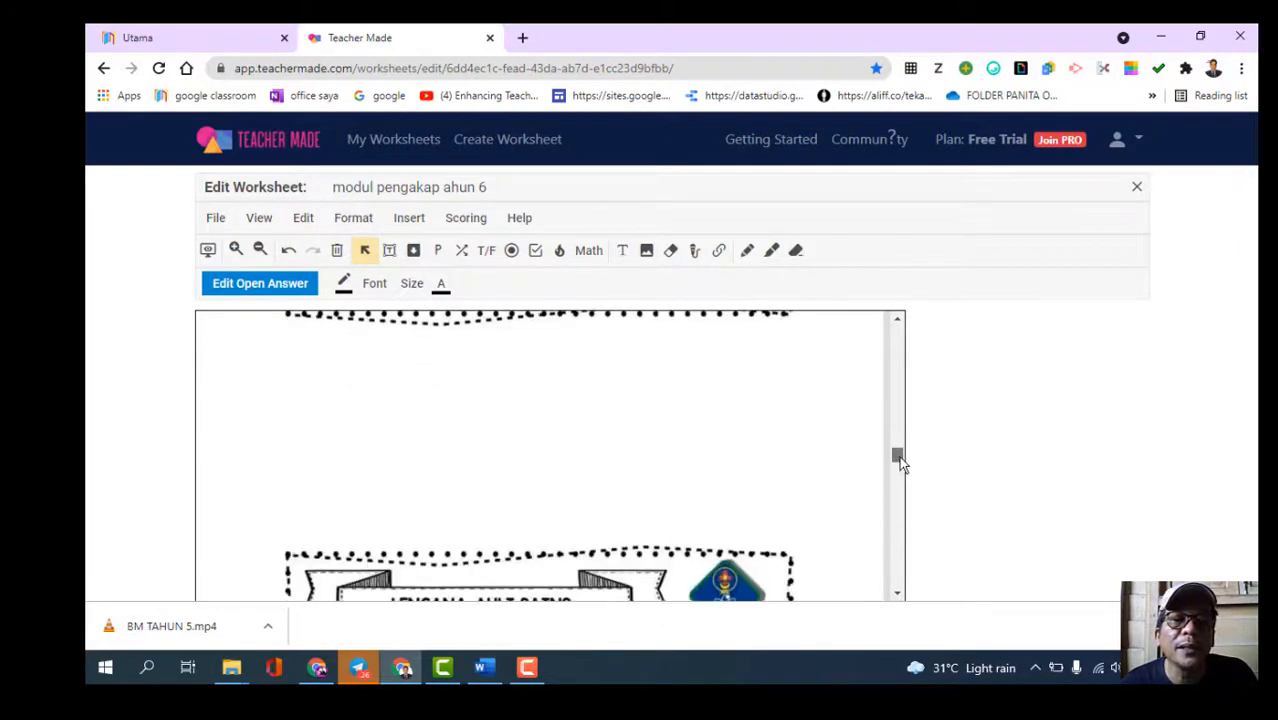
scroll(900, 454, "up", 6)
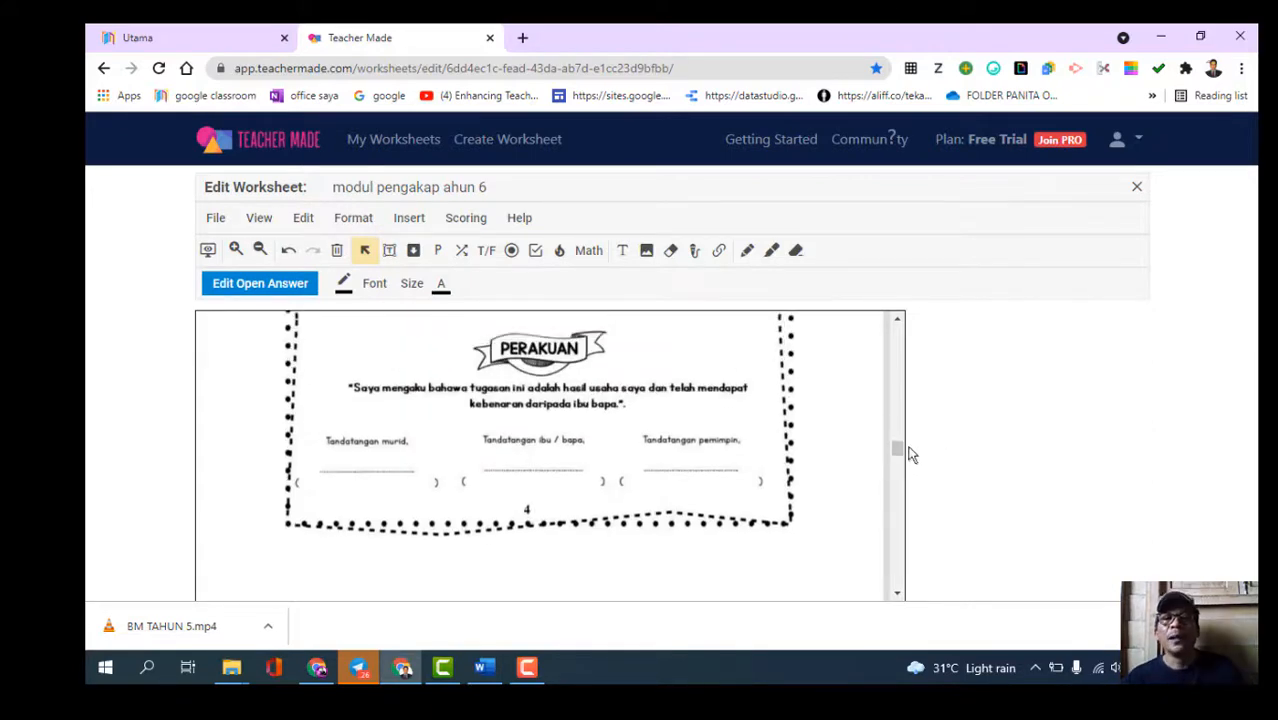
left_click_drag(899, 449, 899, 320)
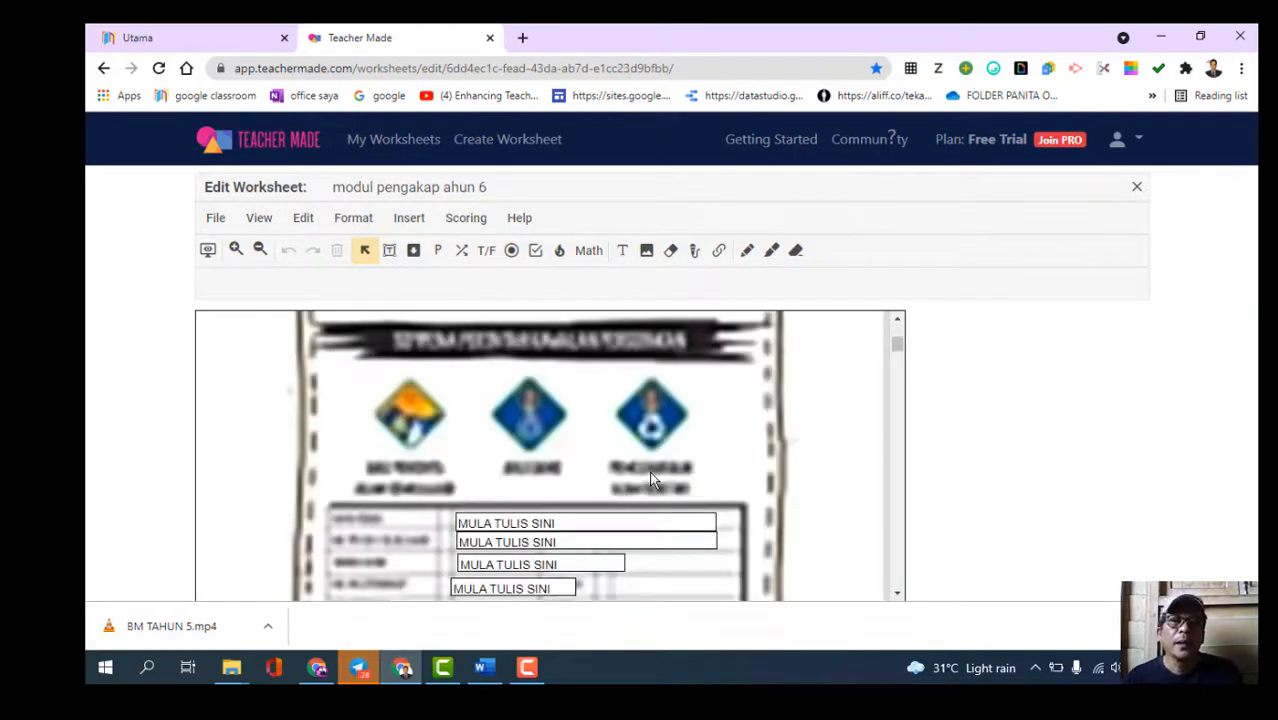
scroll(650, 477, "down", 10)
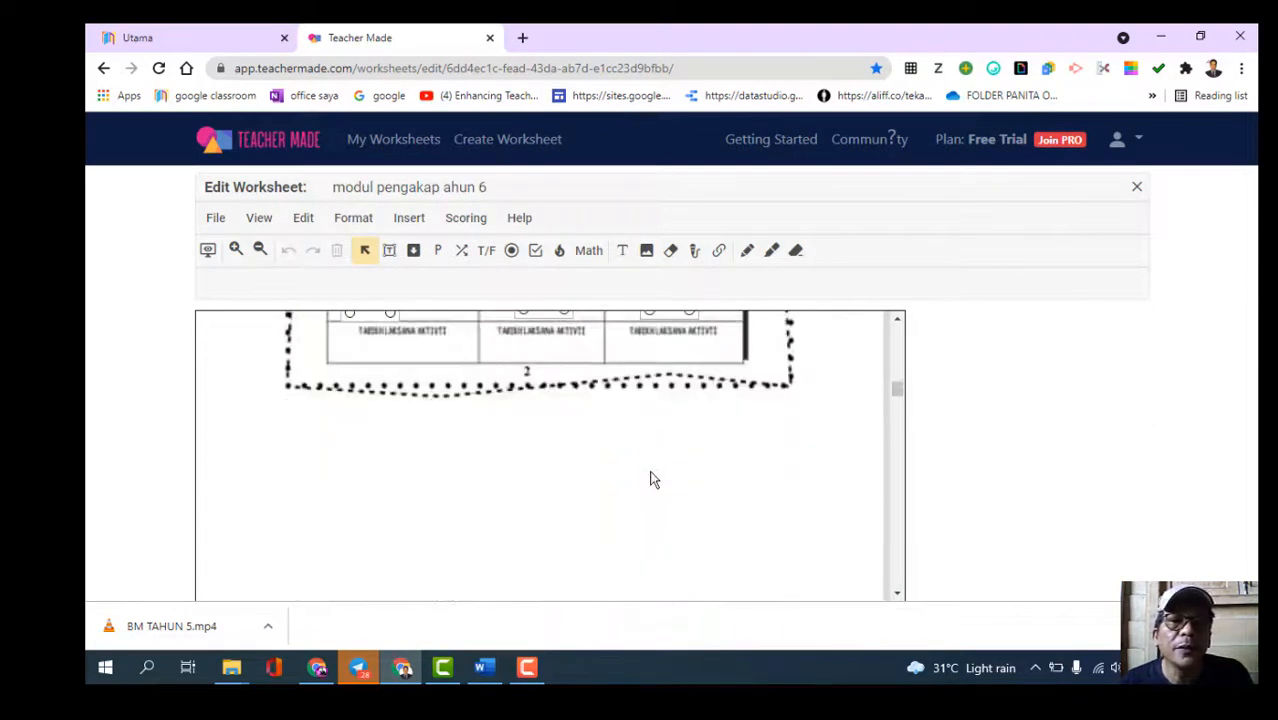
scroll(650, 479, "up", 1)
scroll(650, 477, "up", 10)
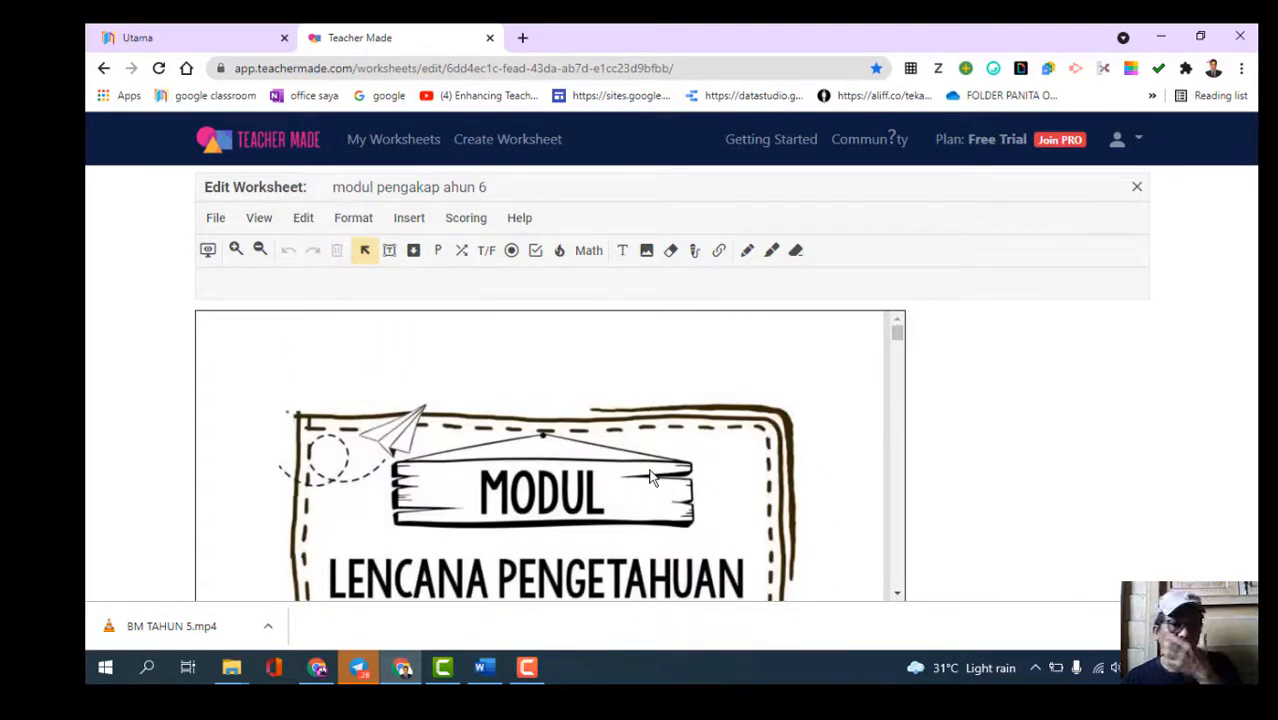
Close the editor, choose Assign Worksheet from the actions menu, and scroll to the delivery options.
left_click(1135, 186)
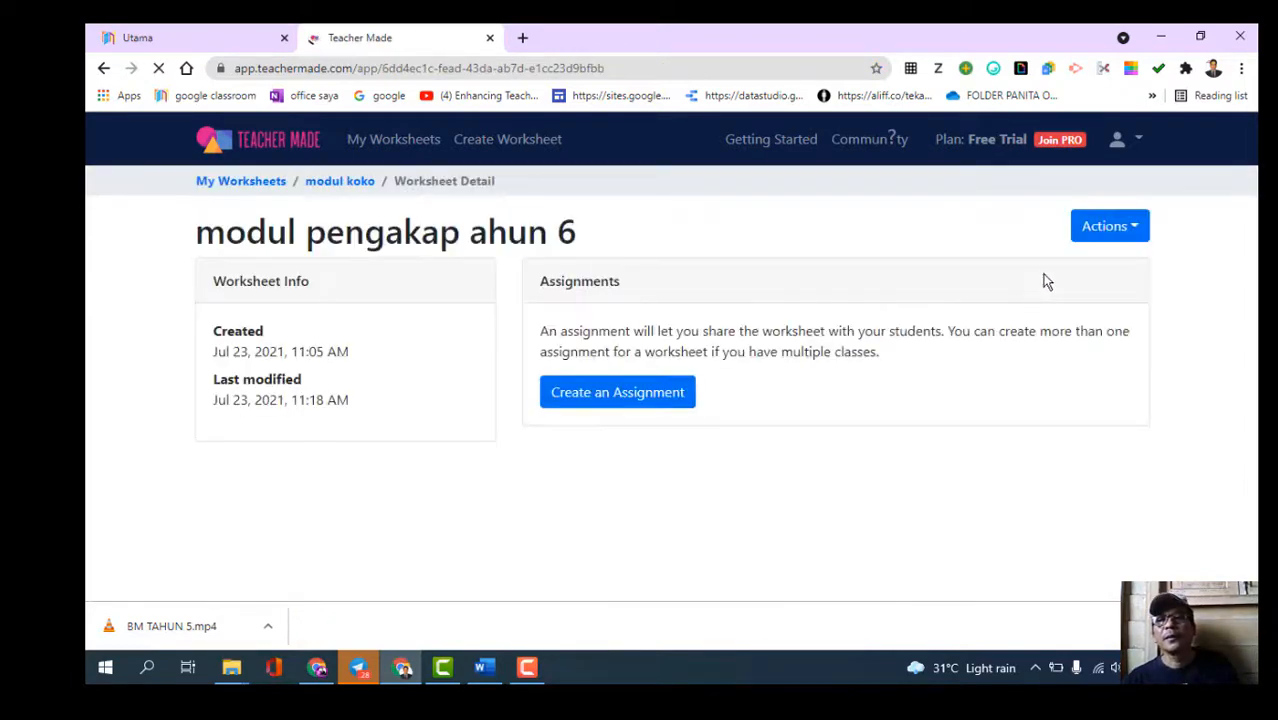
left_click(1138, 230)
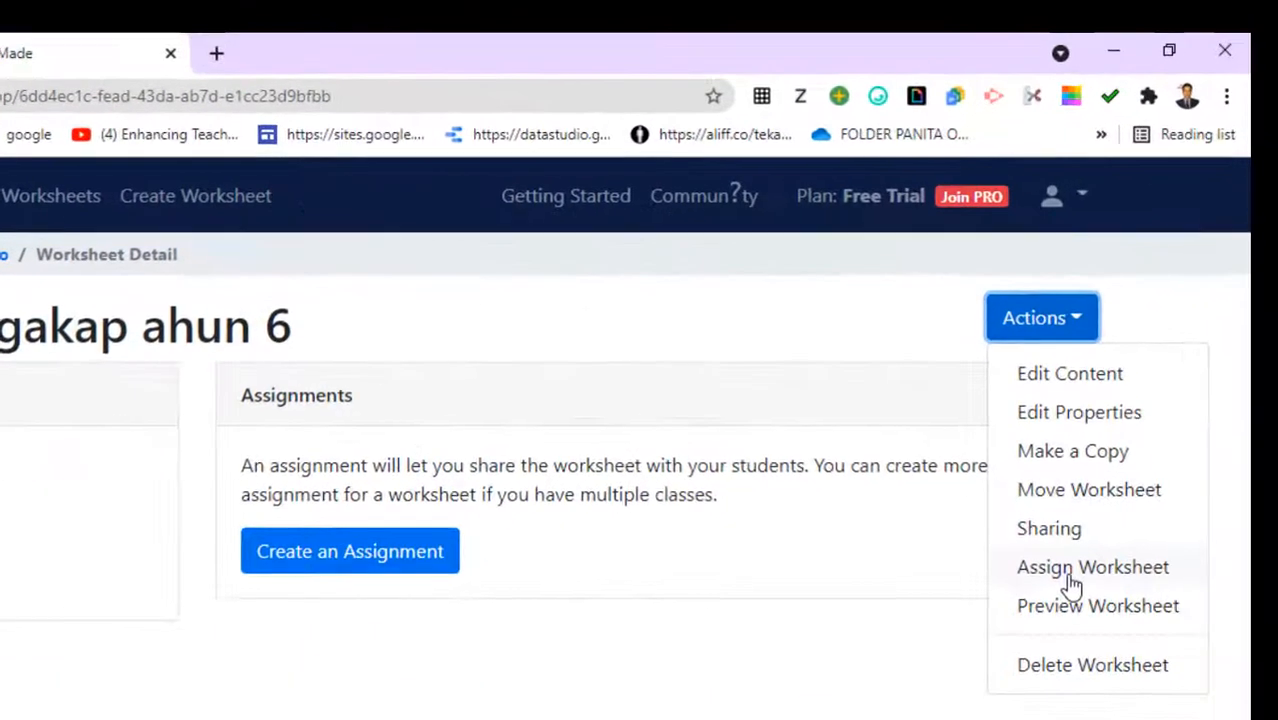
left_click(1068, 578)
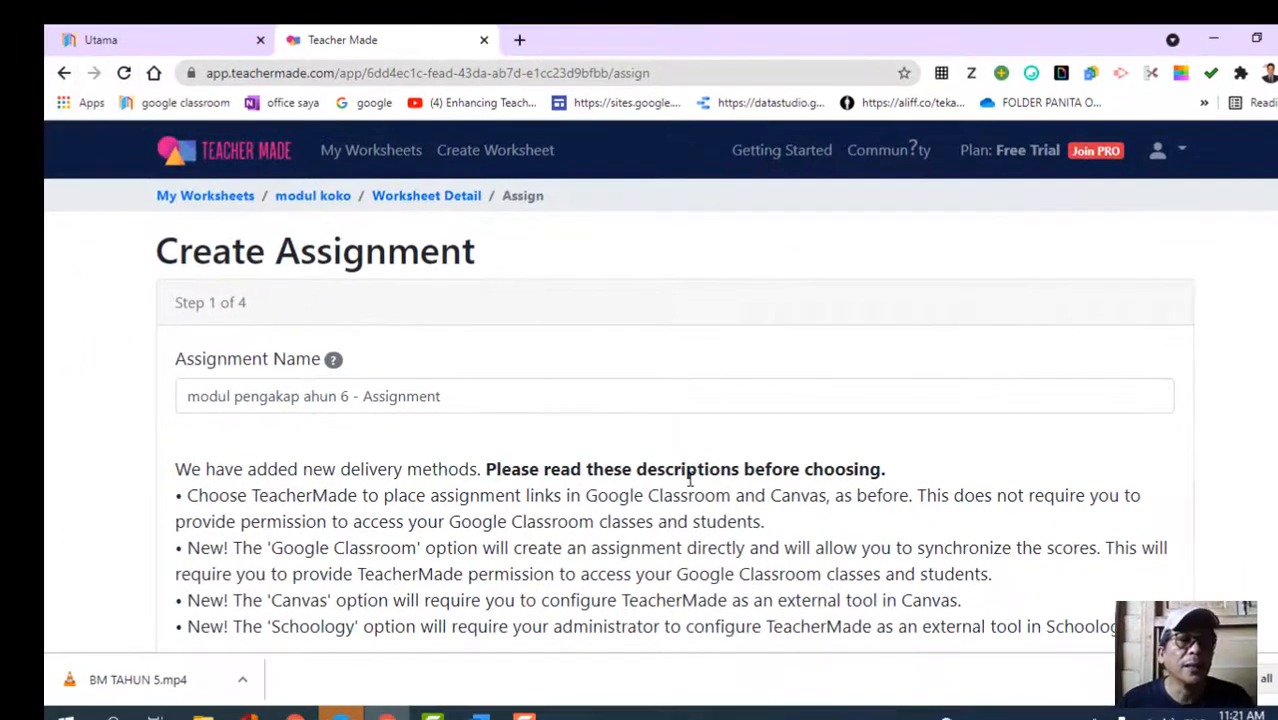
scroll(689, 481, "down", 2)
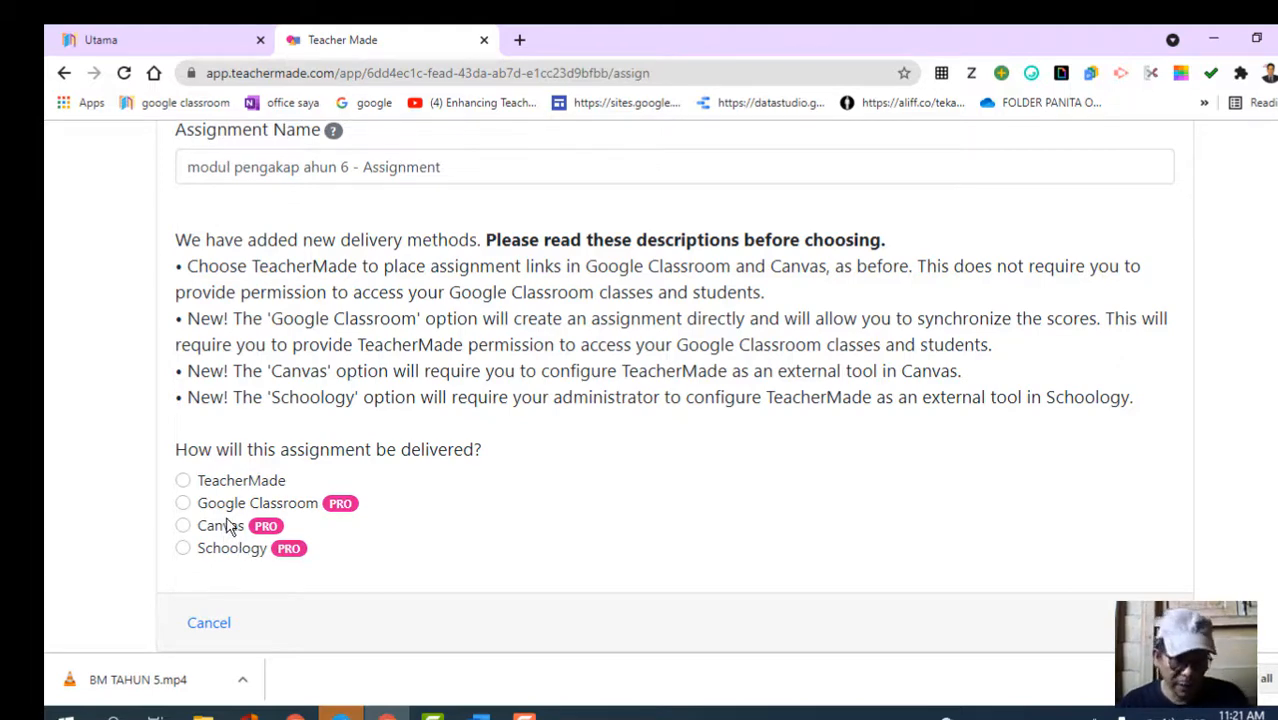
Choose TeacherMade delivery, keep Google sign-in and the default scoring and tool options, and save.
left_click(184, 482)
left_click(1146, 623)
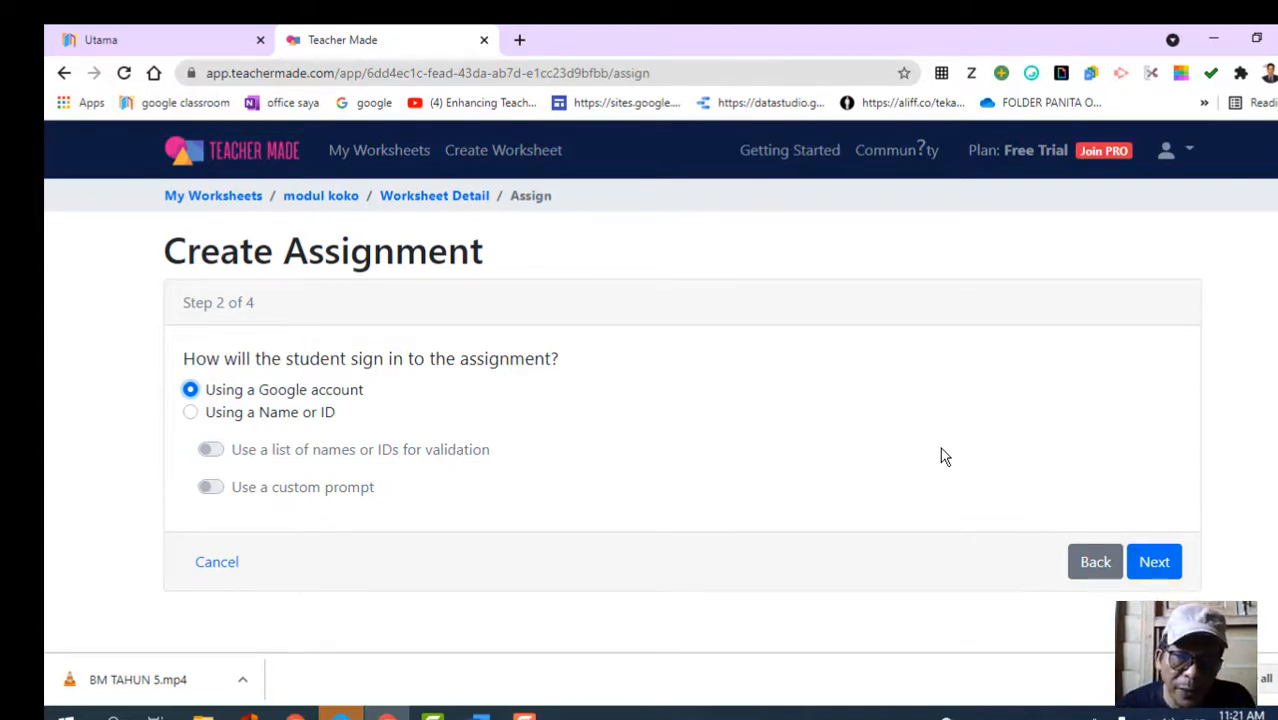
left_click(1154, 563)
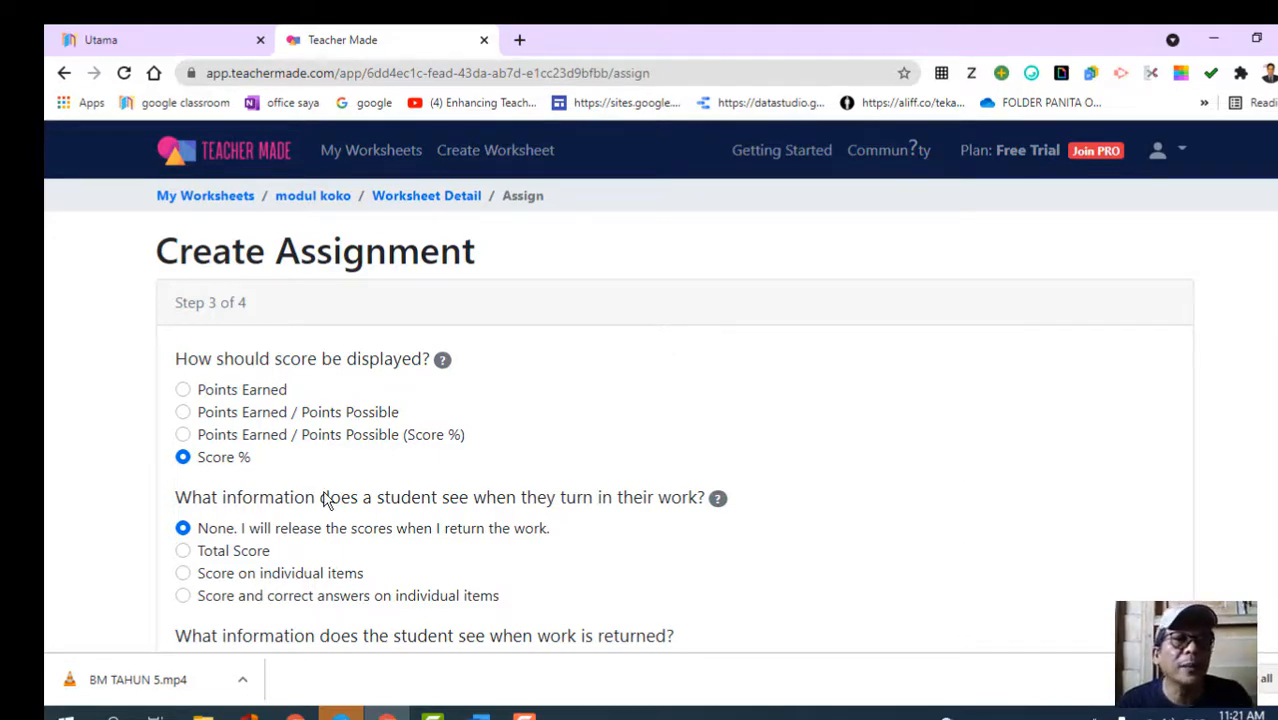
scroll(325, 500, "down", 2)
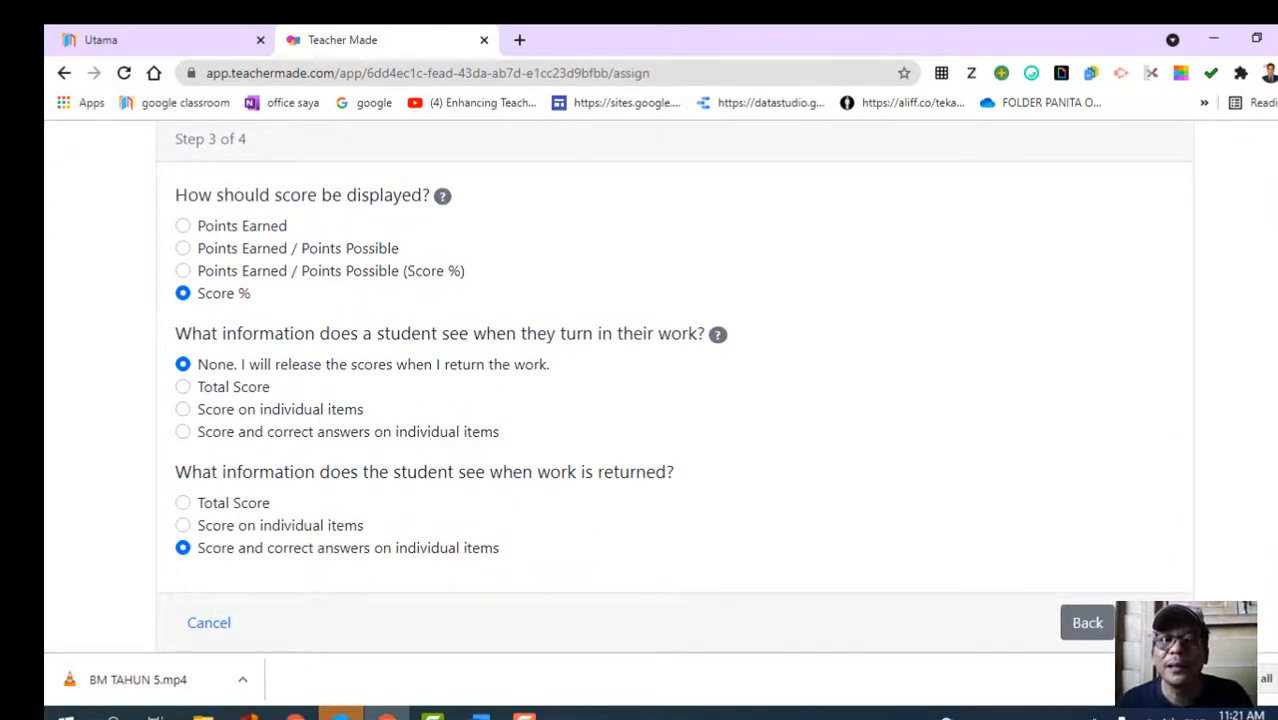
left_click(1160, 622)
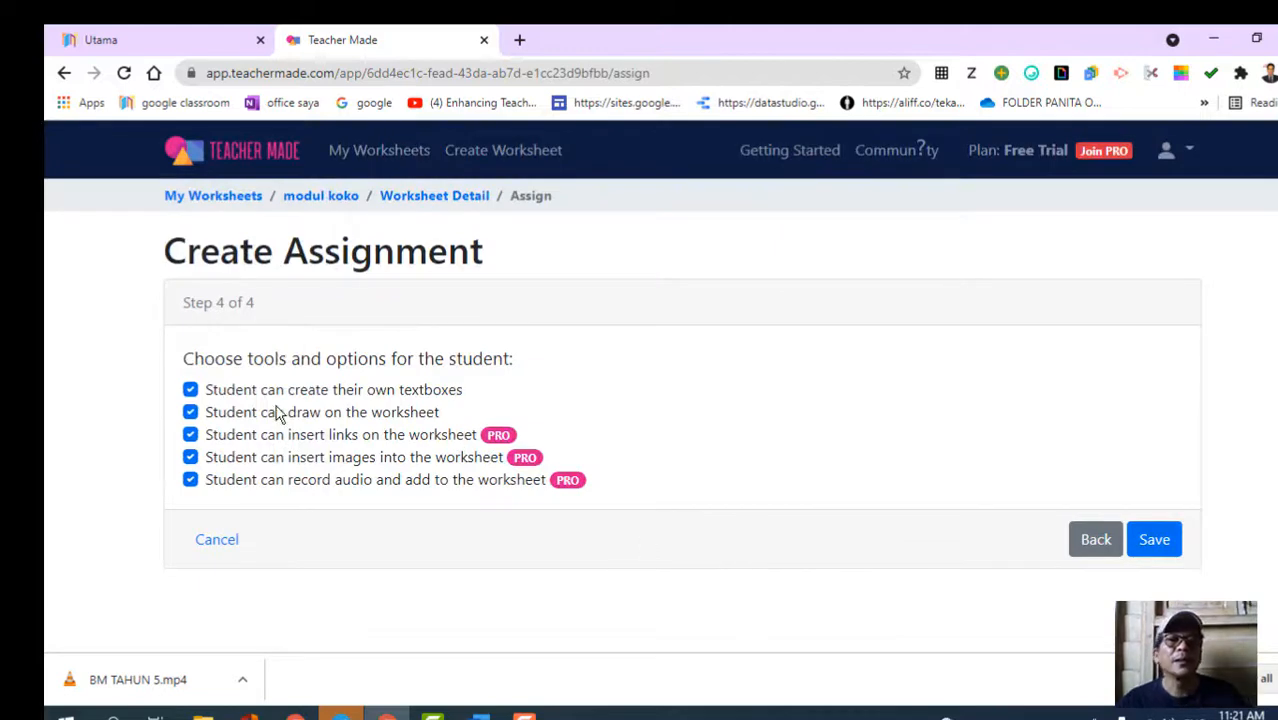
left_click(1166, 548)
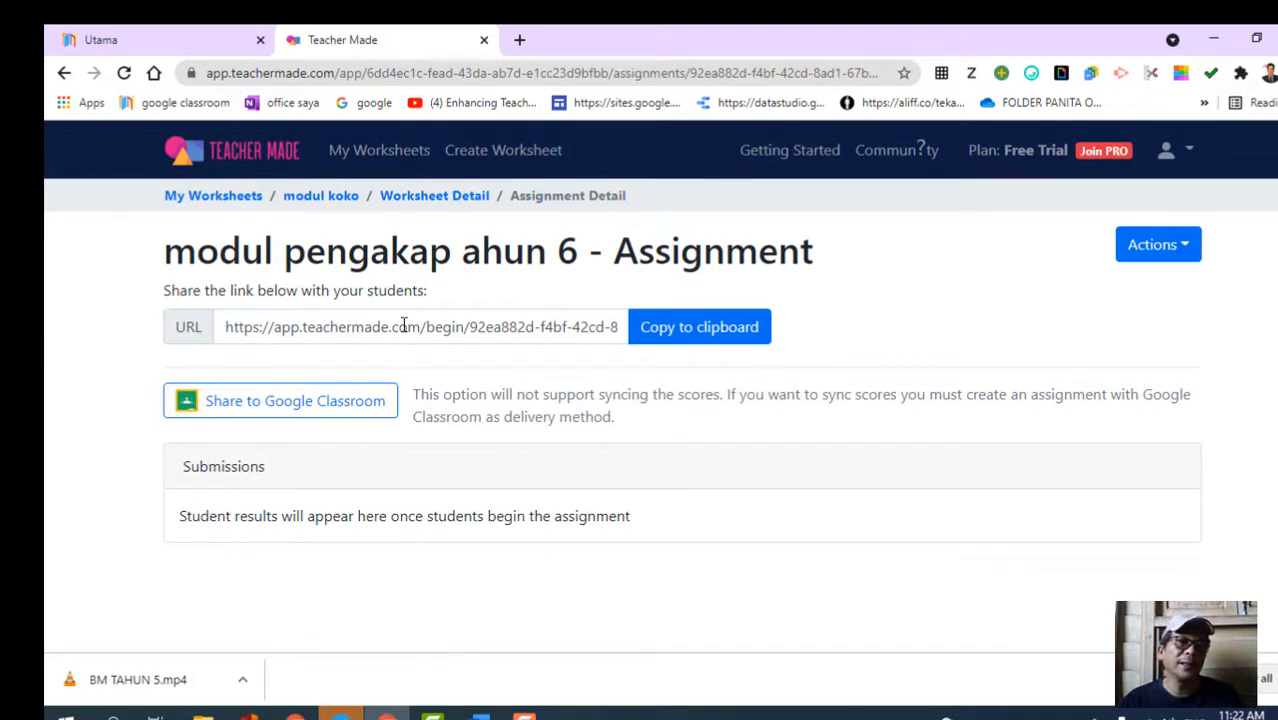
Copy the assignment's student share link.
left_click(404, 326)
left_click_drag(227, 326, 602, 328)
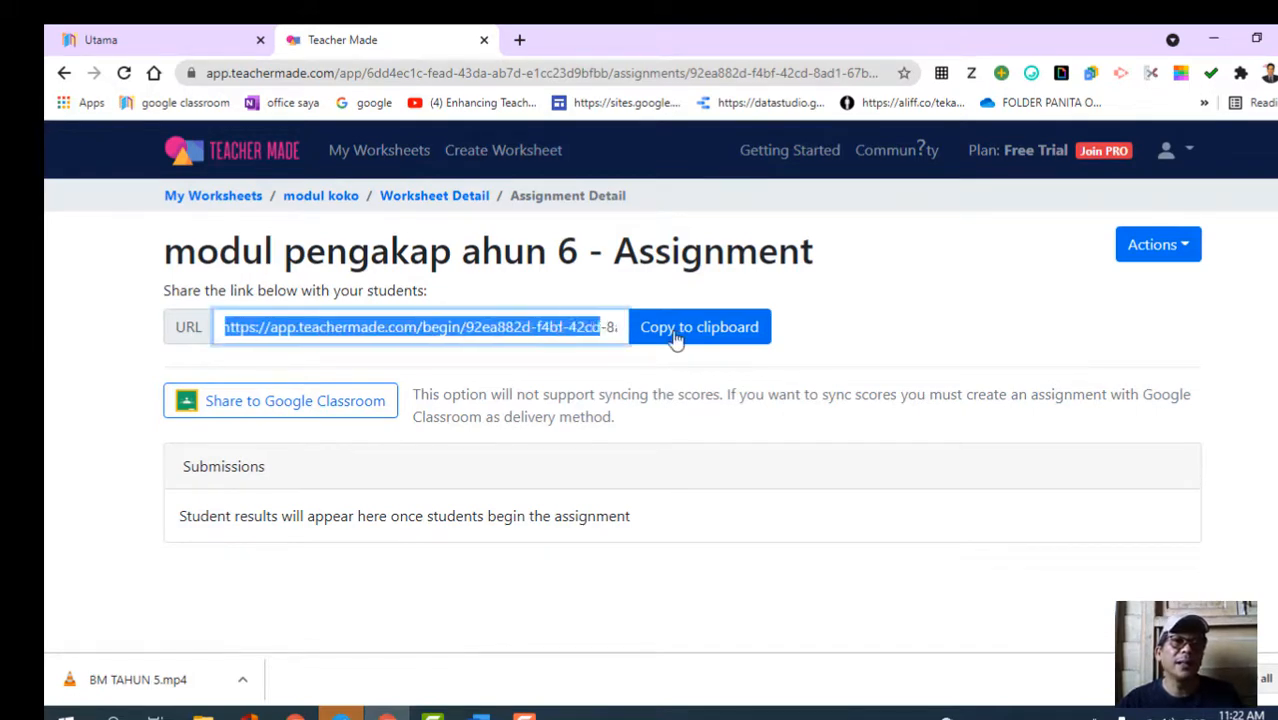
left_click_drag(676, 340, 728, 345)
right_click(587, 326)
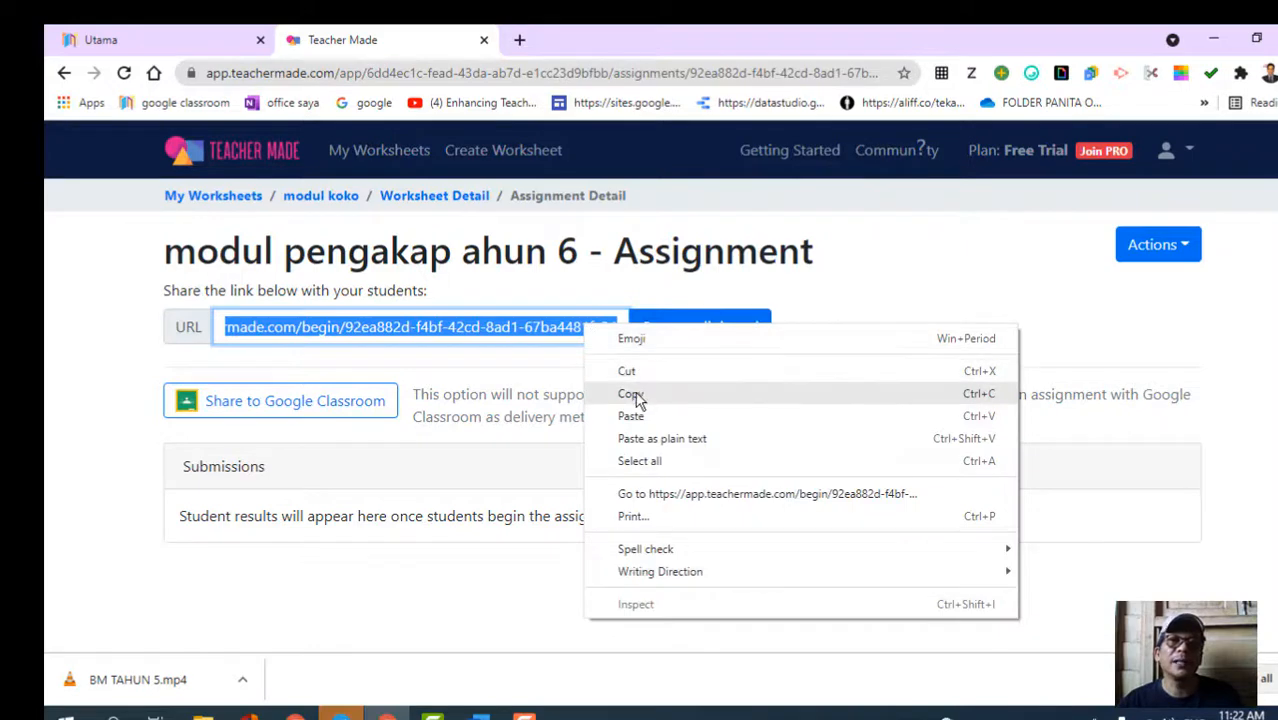
left_click(636, 389)
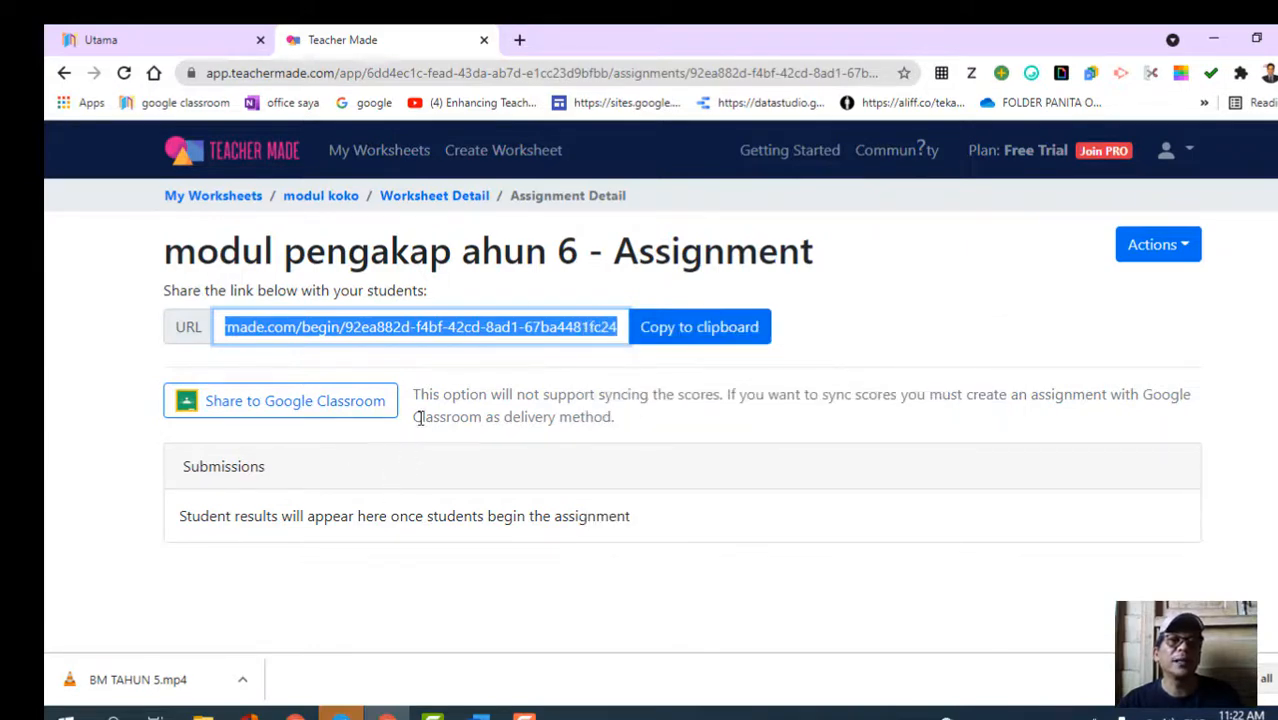
Open the link in a new tab of the other Chrome window and begin with a Google account sign-in.
mouse_move(295, 716)
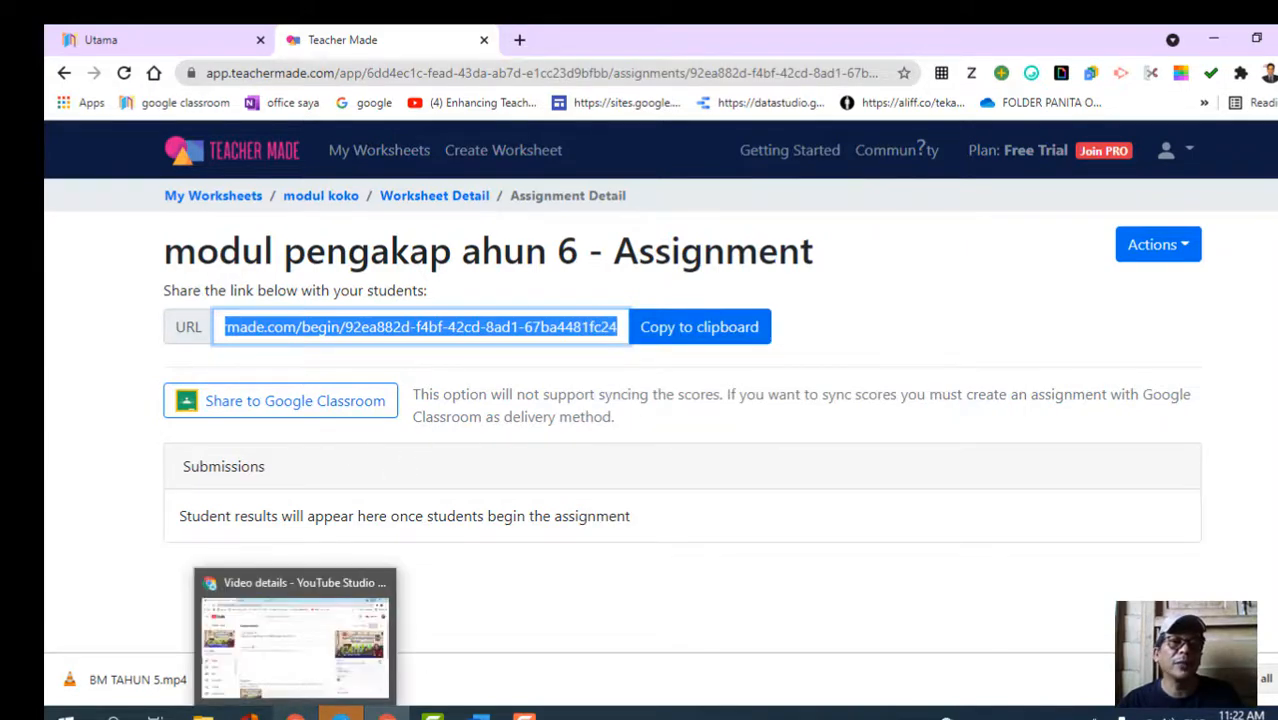
left_click(295, 640)
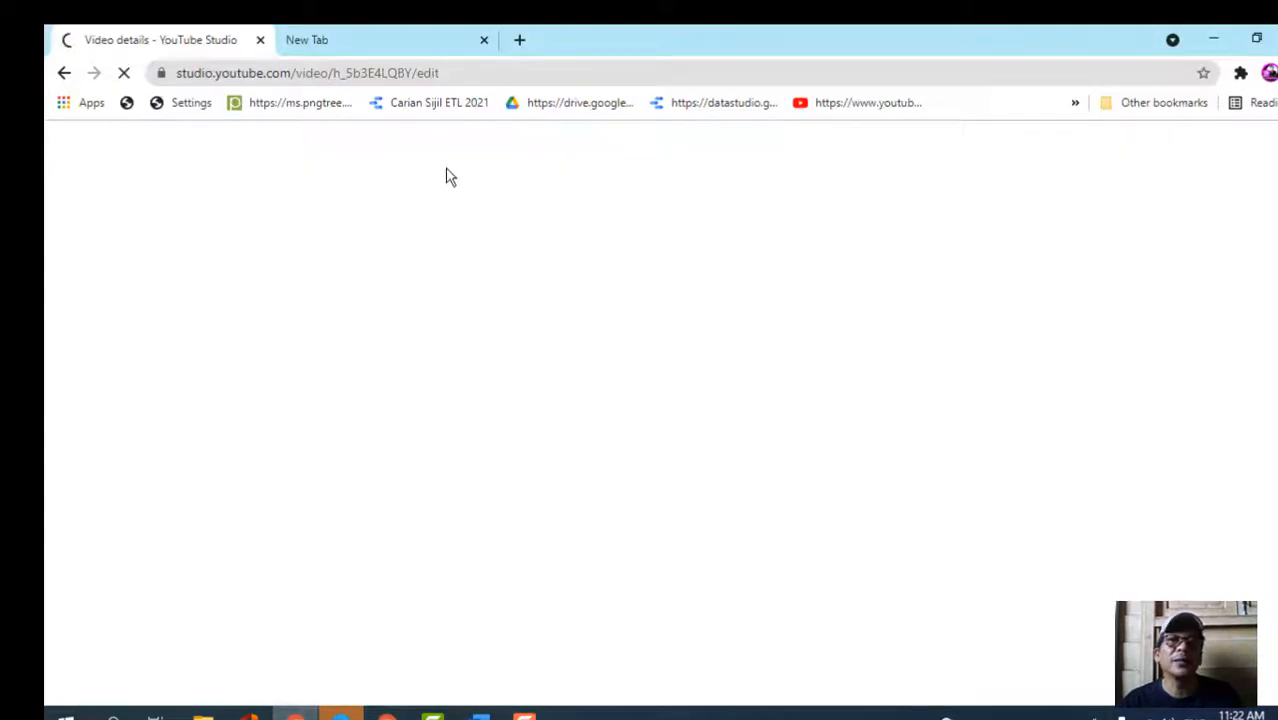
left_click(412, 42)
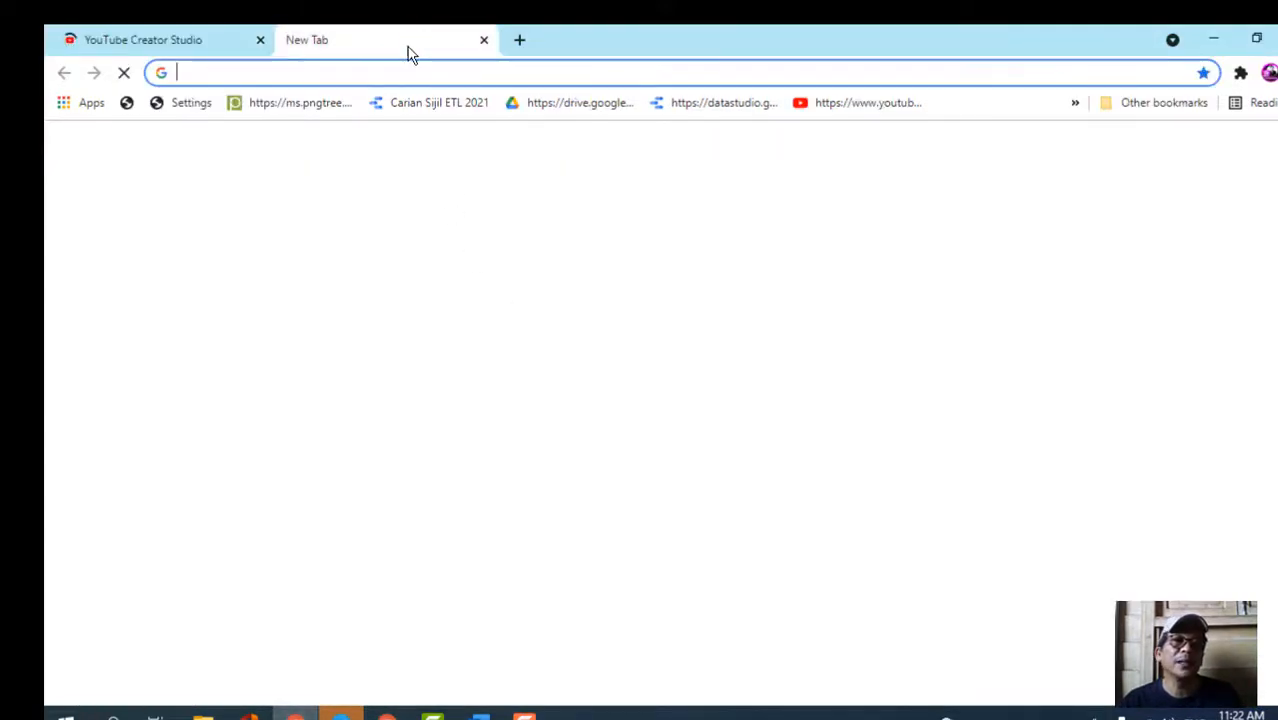
left_click(362, 70)
right_click(354, 70)
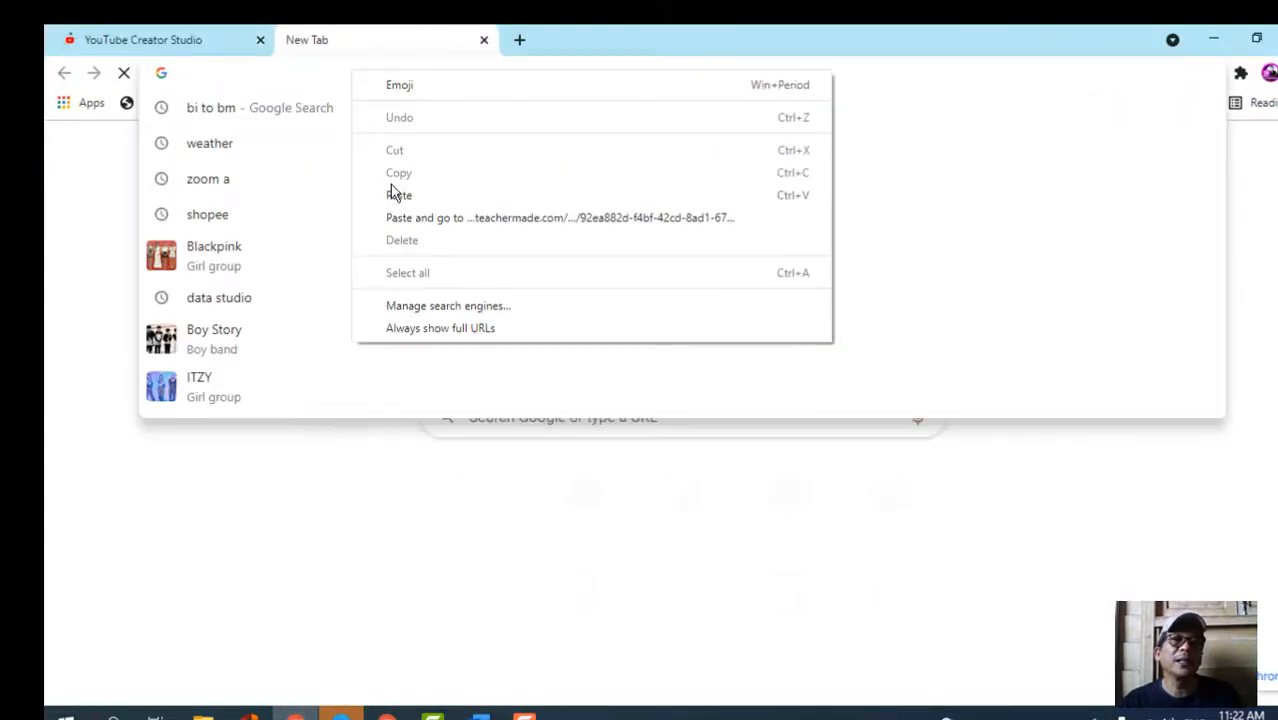
left_click(391, 189)
key("Return")
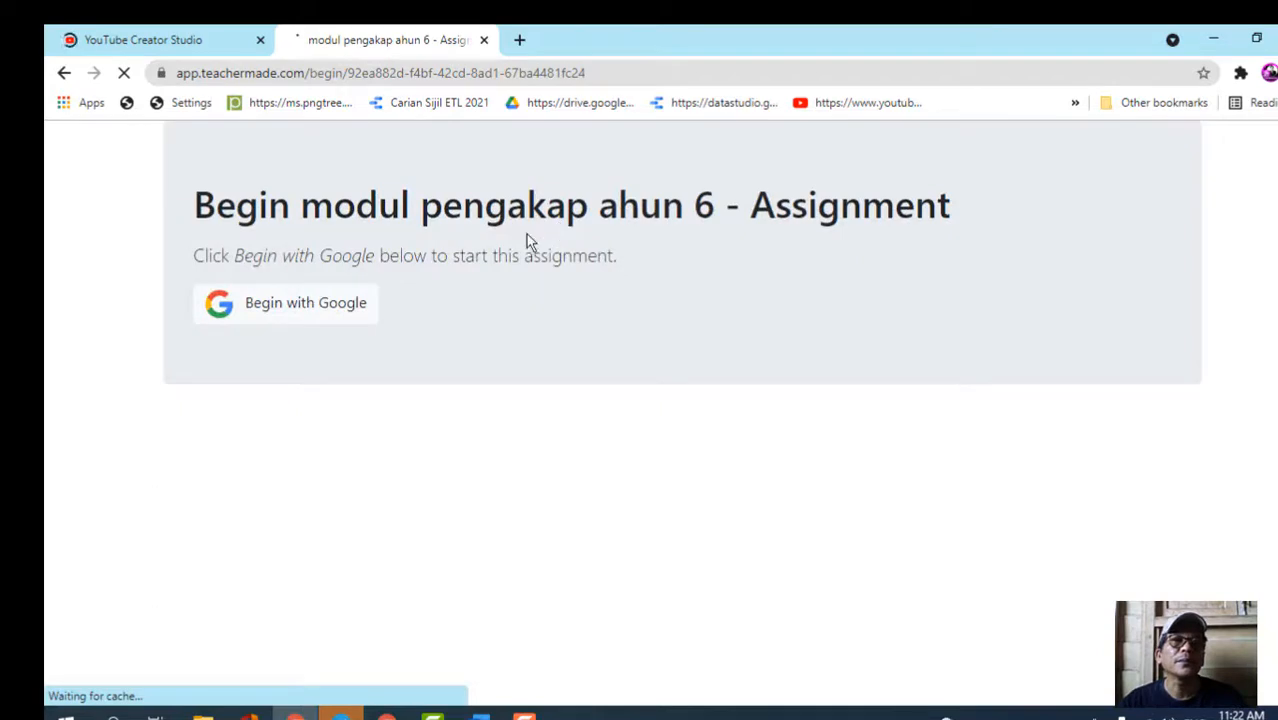
left_click(309, 315)
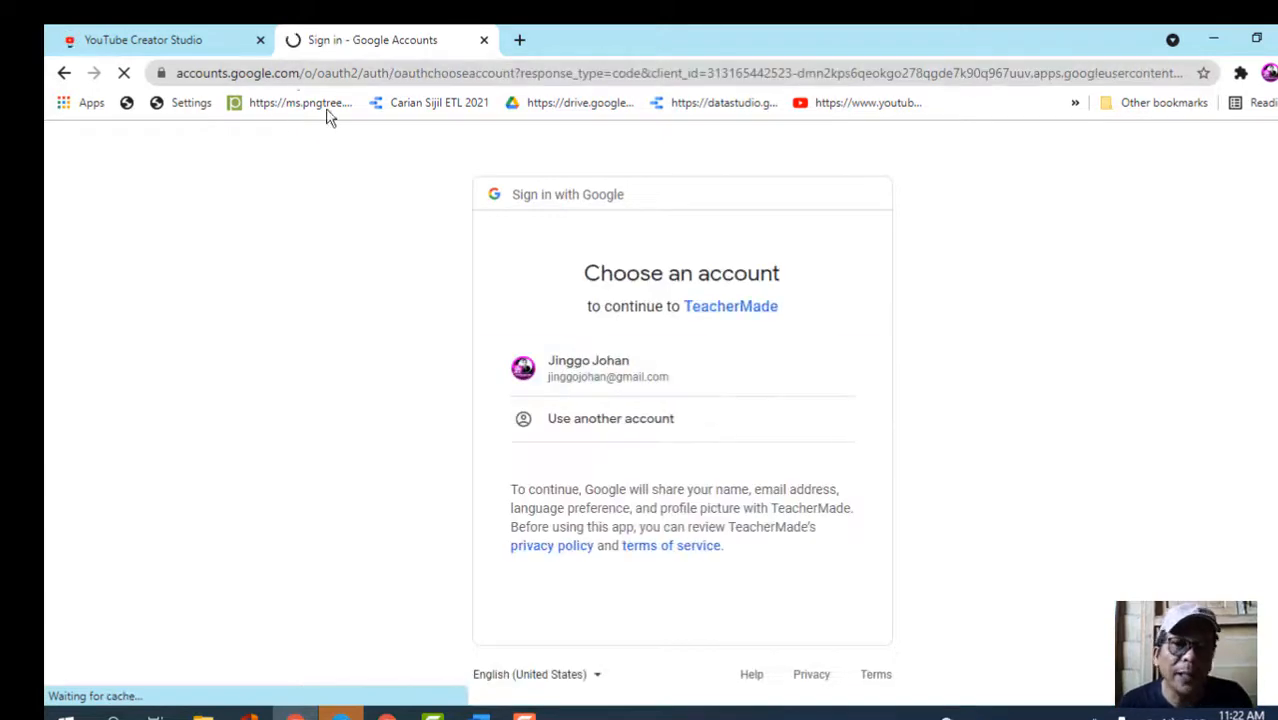
left_click(609, 374)
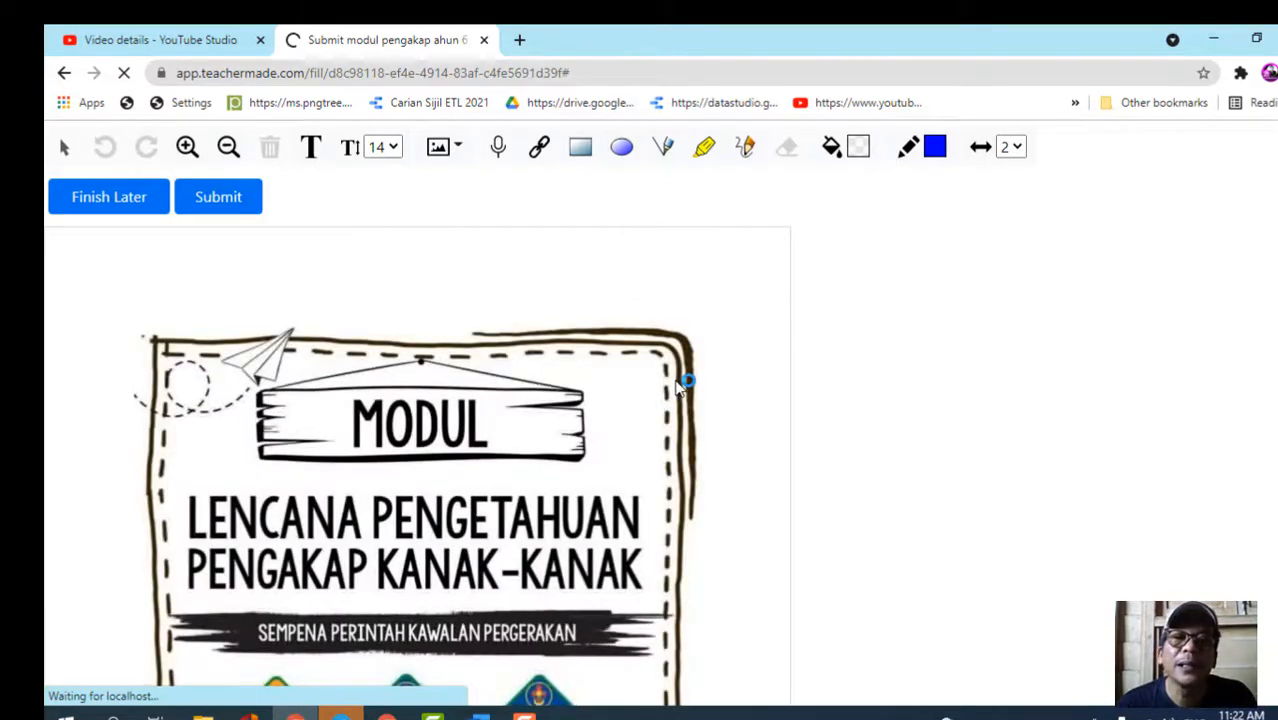
Enter a sample full name in NAMA PENUH and 'GGG' in NO. MY KID.
scroll(672, 387, "down", 5)
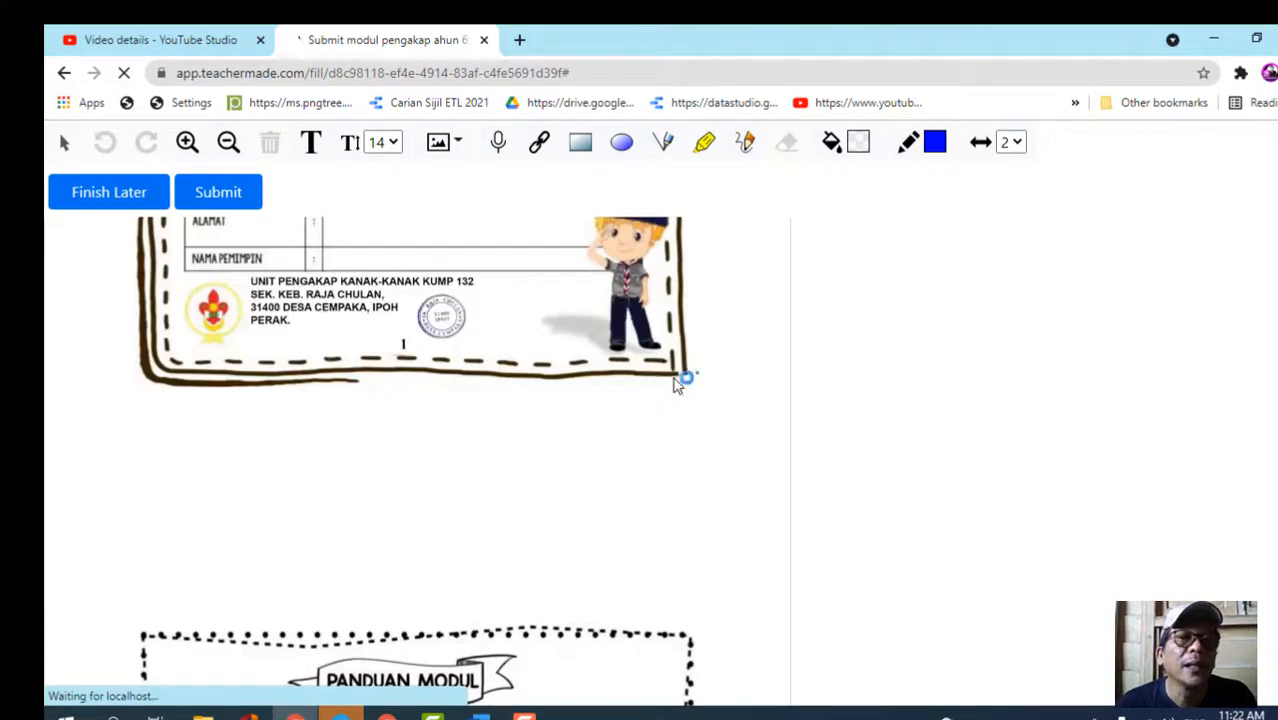
scroll(414, 460, "down", 4)
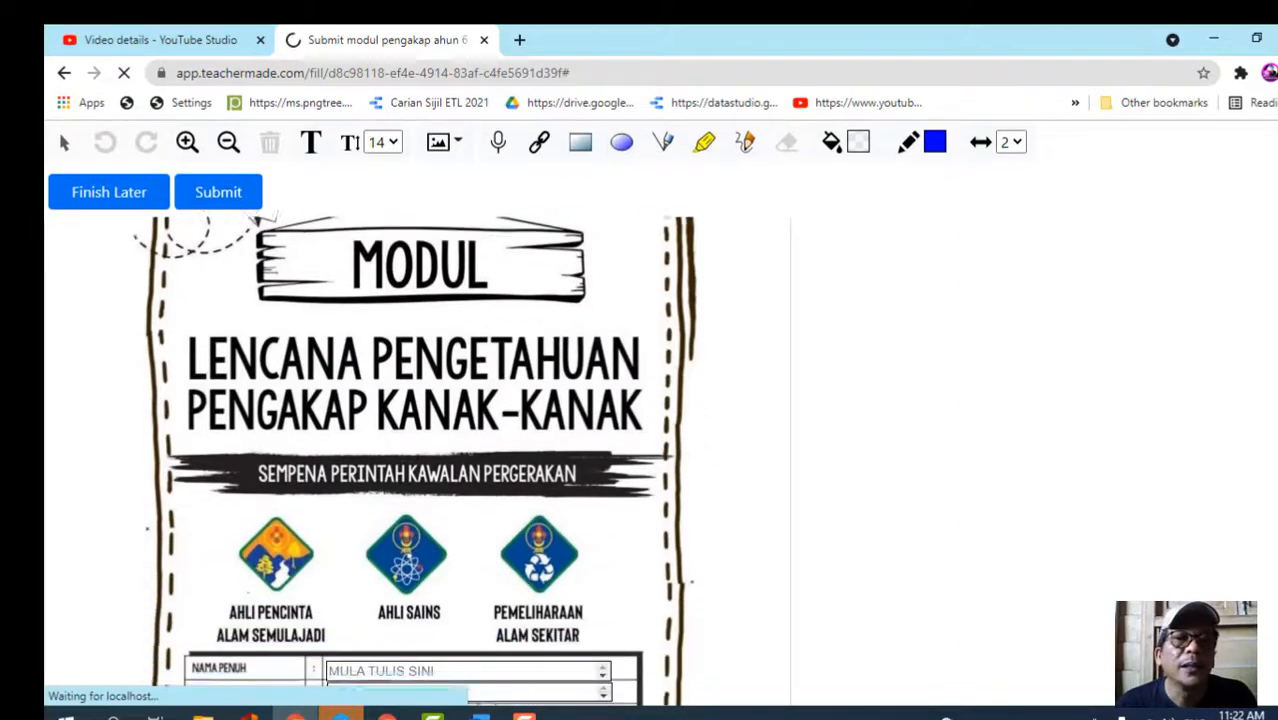
scroll(414, 460, "down", 1)
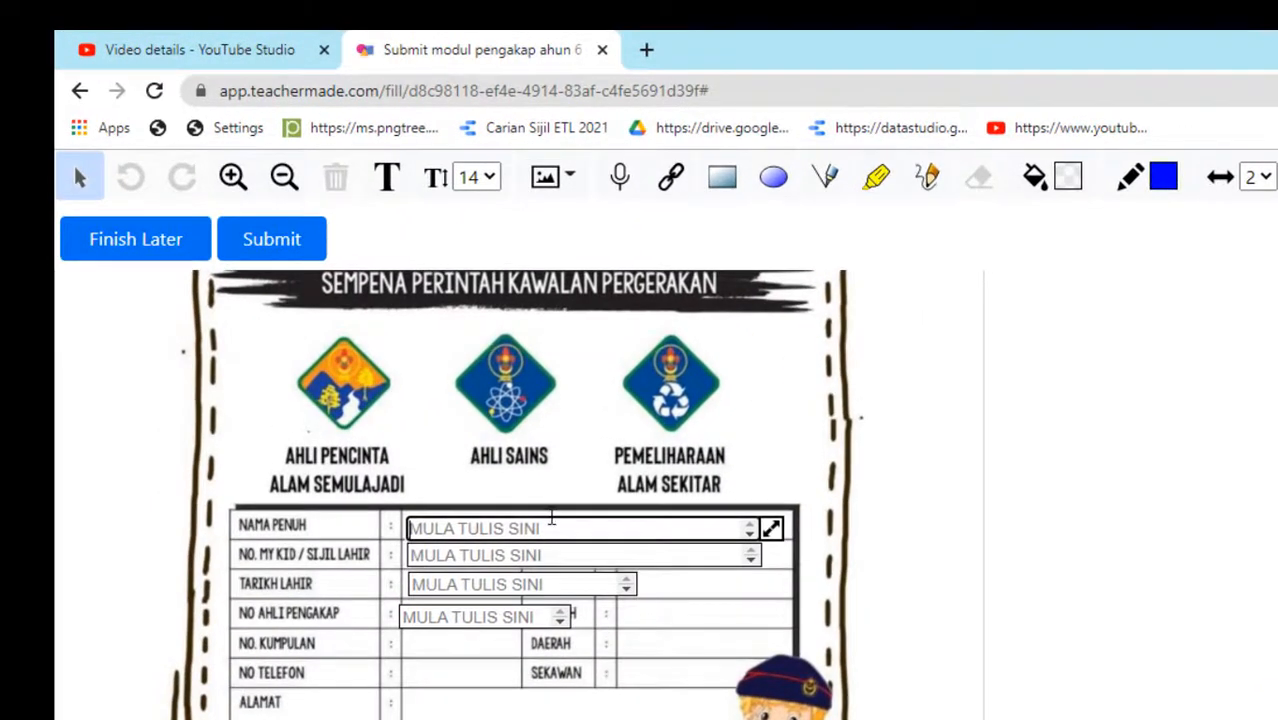
type("JOHN")
left_click(523, 558)
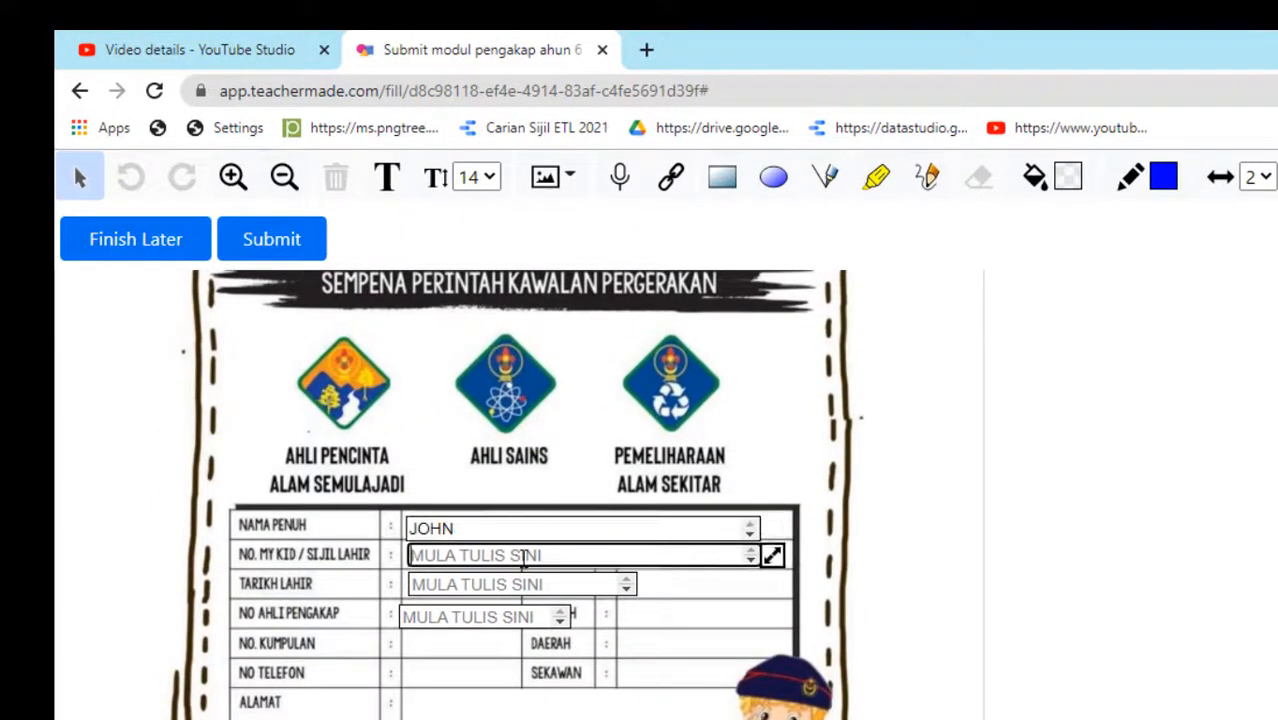
type("GGG")
Put 'GGG' in TARIKH LAHIR and 'GG' in NO AHLI PENGAKAP, then scroll to MAKLUMAT AHLI.
left_click(511, 582)
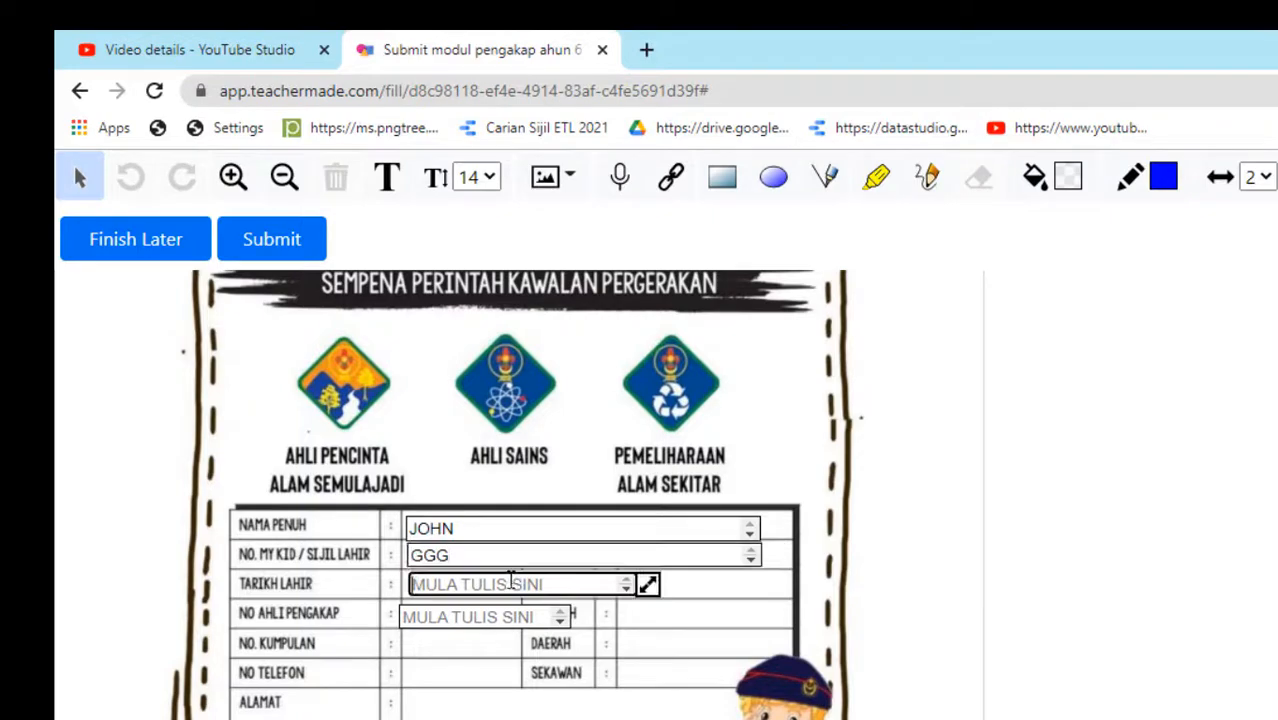
type("GGG")
left_click(473, 616)
type("GG")
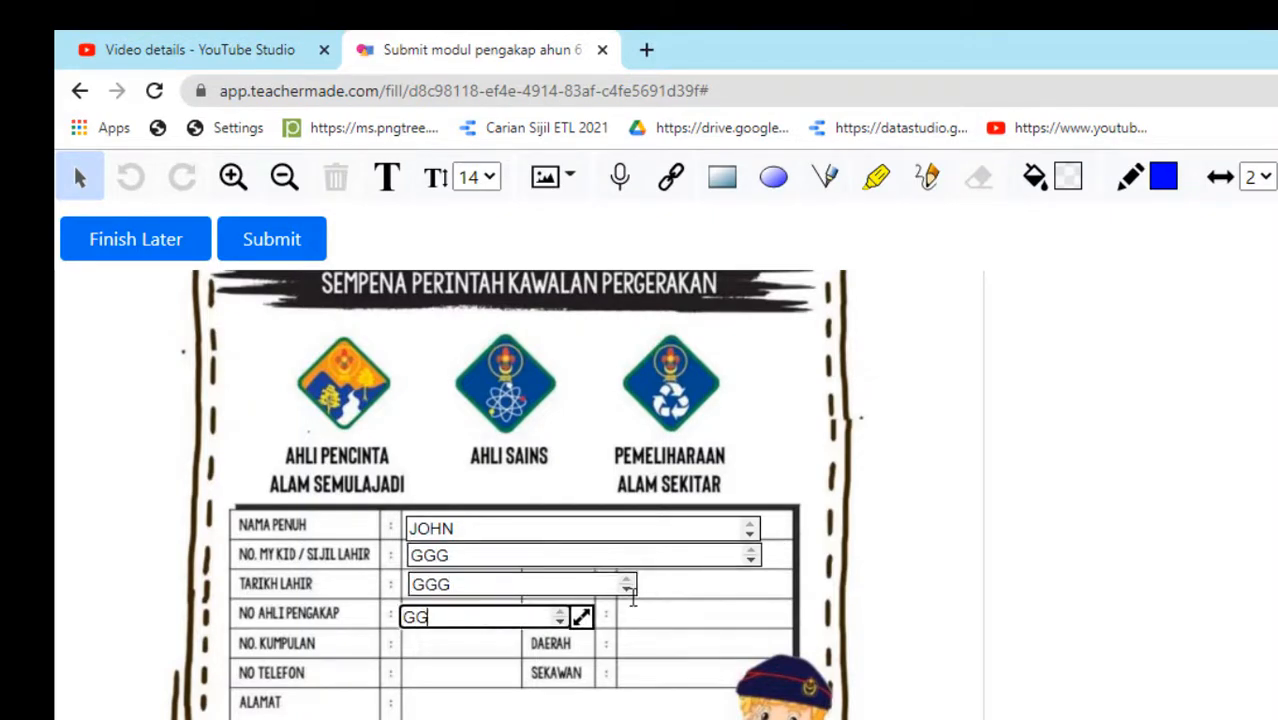
scroll(632, 598, "down", 7)
scroll(632, 600, "up", 7)
scroll(512, 495, "down", 8)
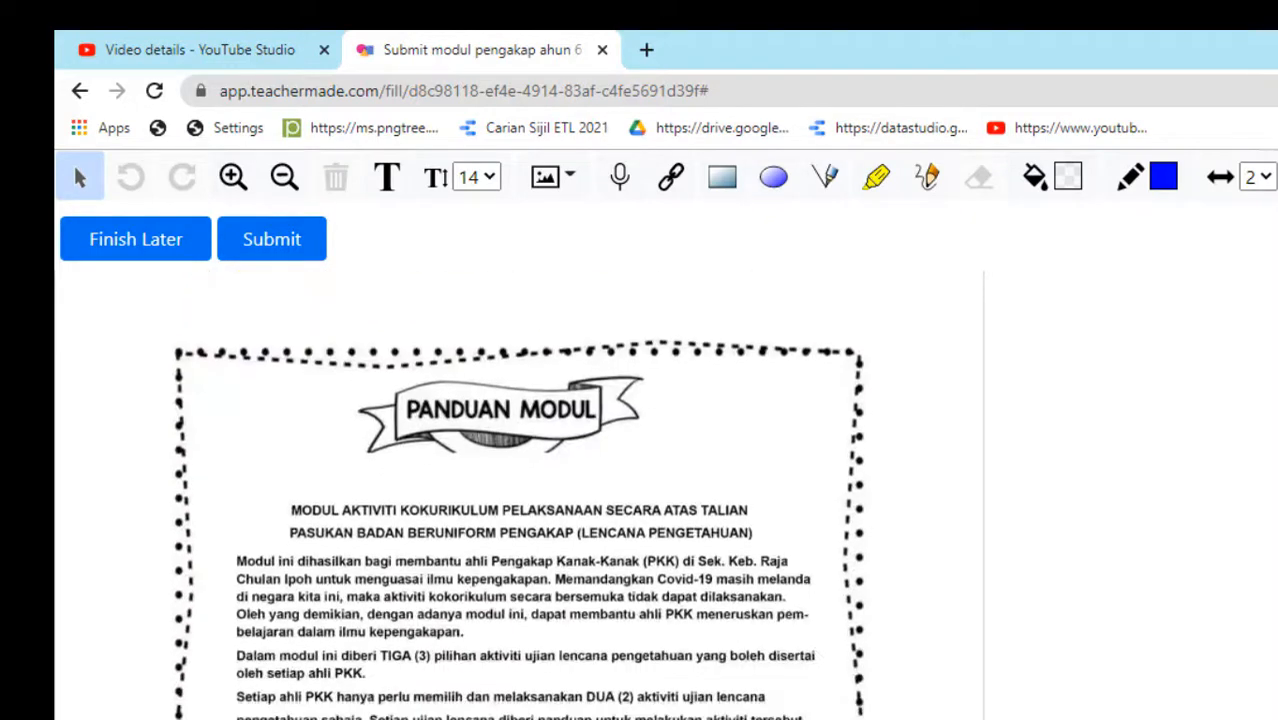
scroll(520, 495, "down", 3)
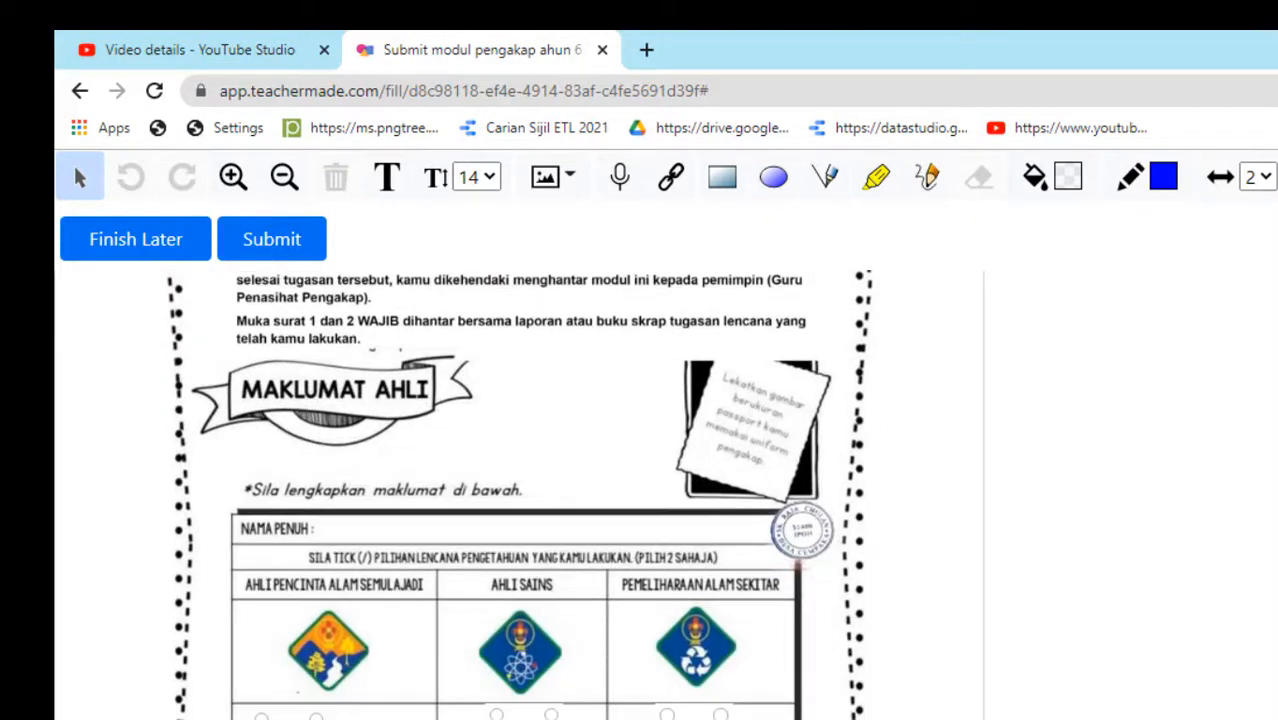
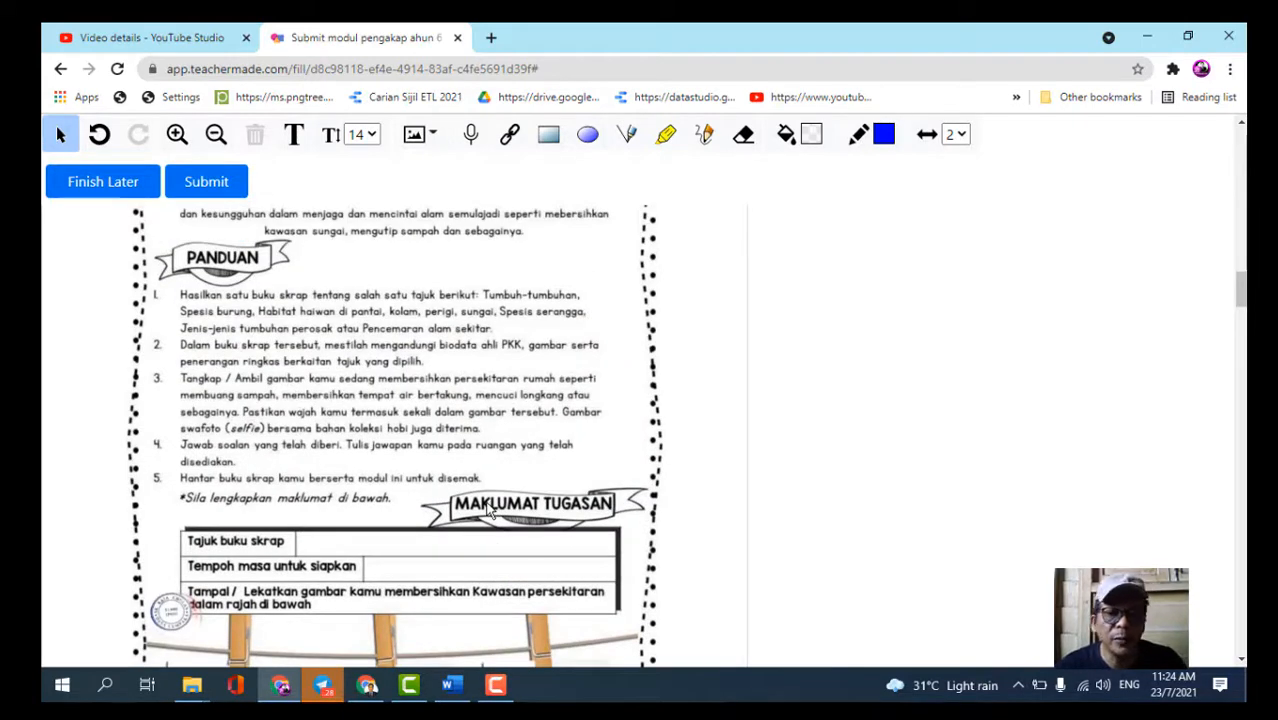
Scroll down past the MAKLUMAT TUGASAN table to the page-3 clothesline photo frames.
scroll(485, 510, "down", 3)
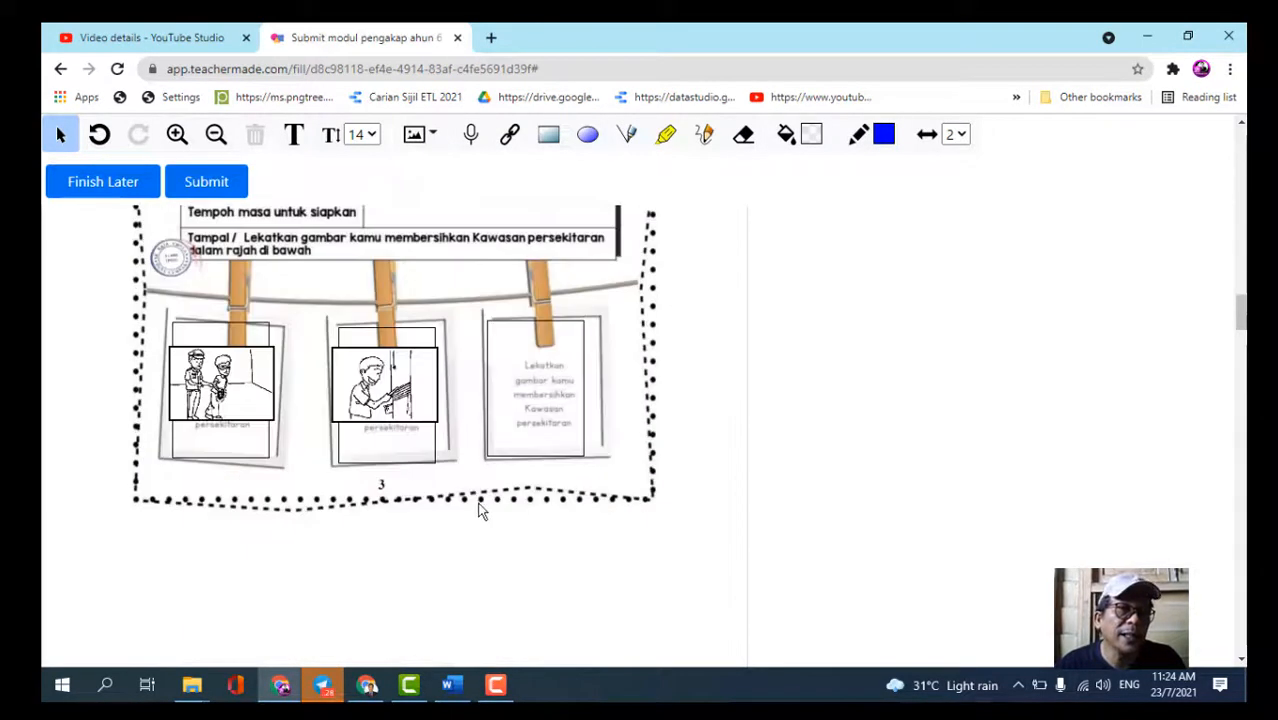
Save the worksheet progress with Finish Later.
left_click(115, 192)
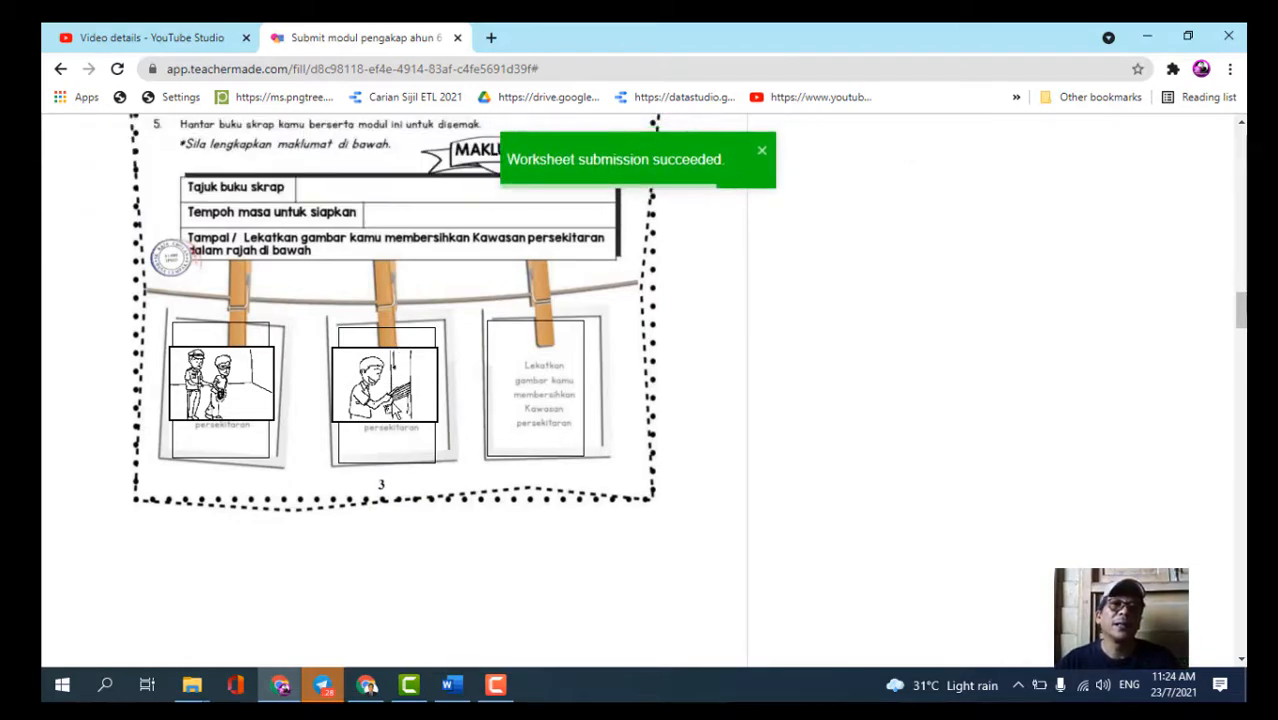
scroll(391, 400, "up", 12)
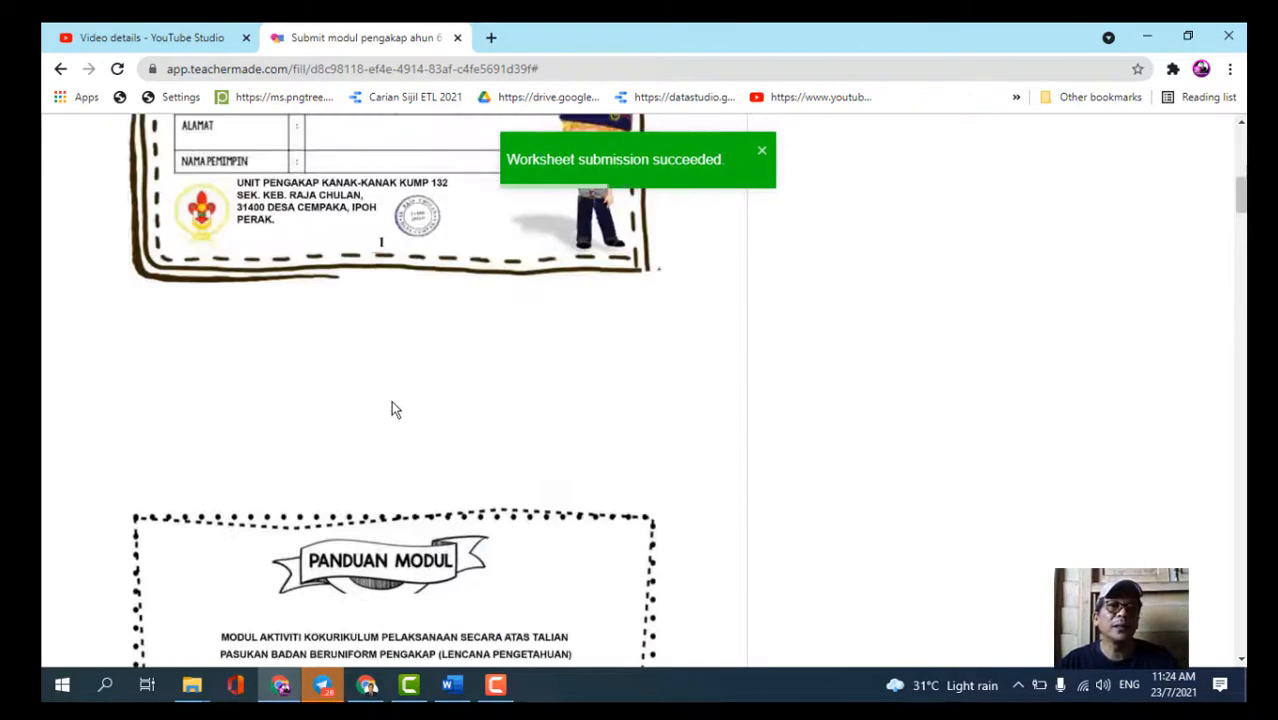
scroll(391, 400, "up", 6)
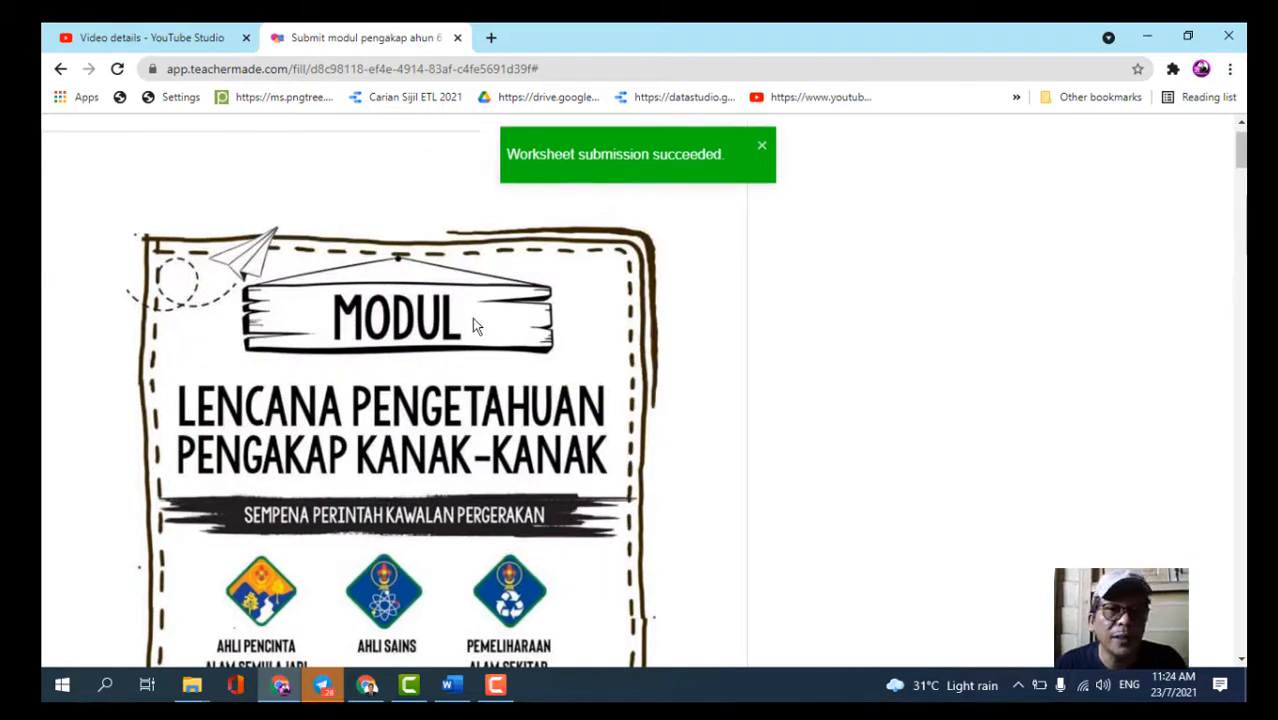
scroll(461, 405, "down", 3)
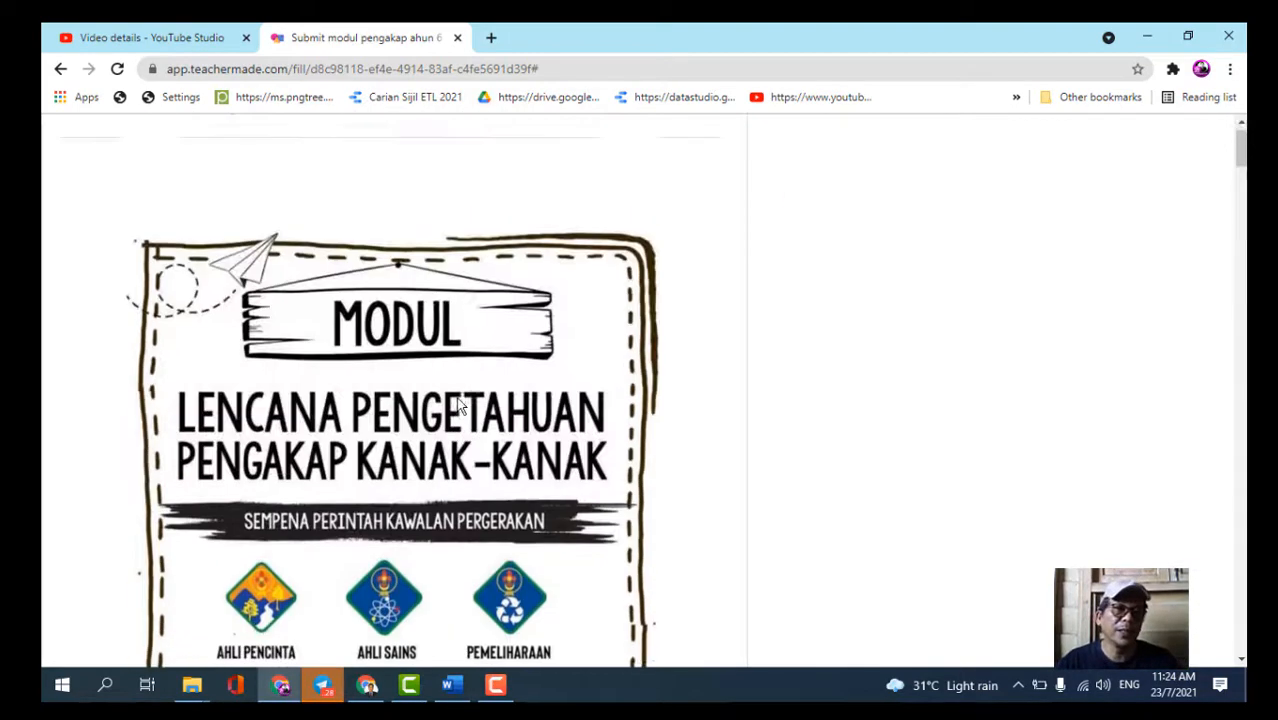
Reload the worksheet page and scroll back down to the page-3 clothesline frames.
left_click(372, 68)
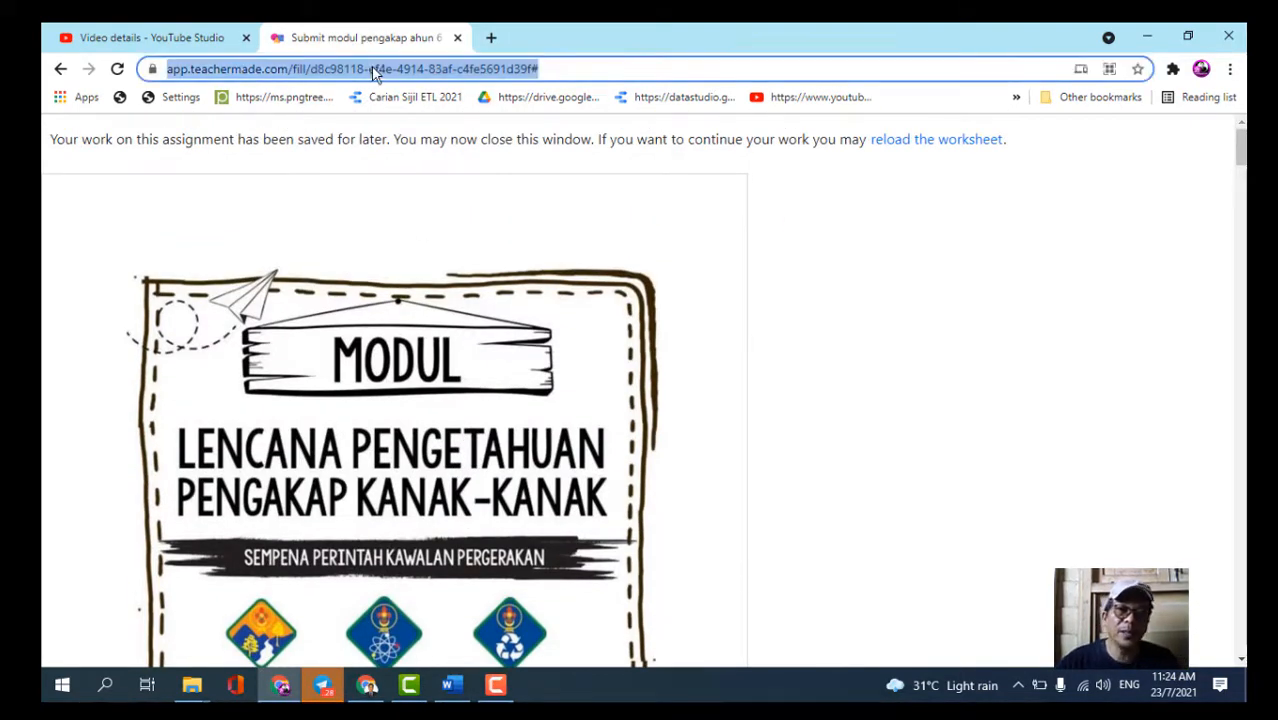
key("Return")
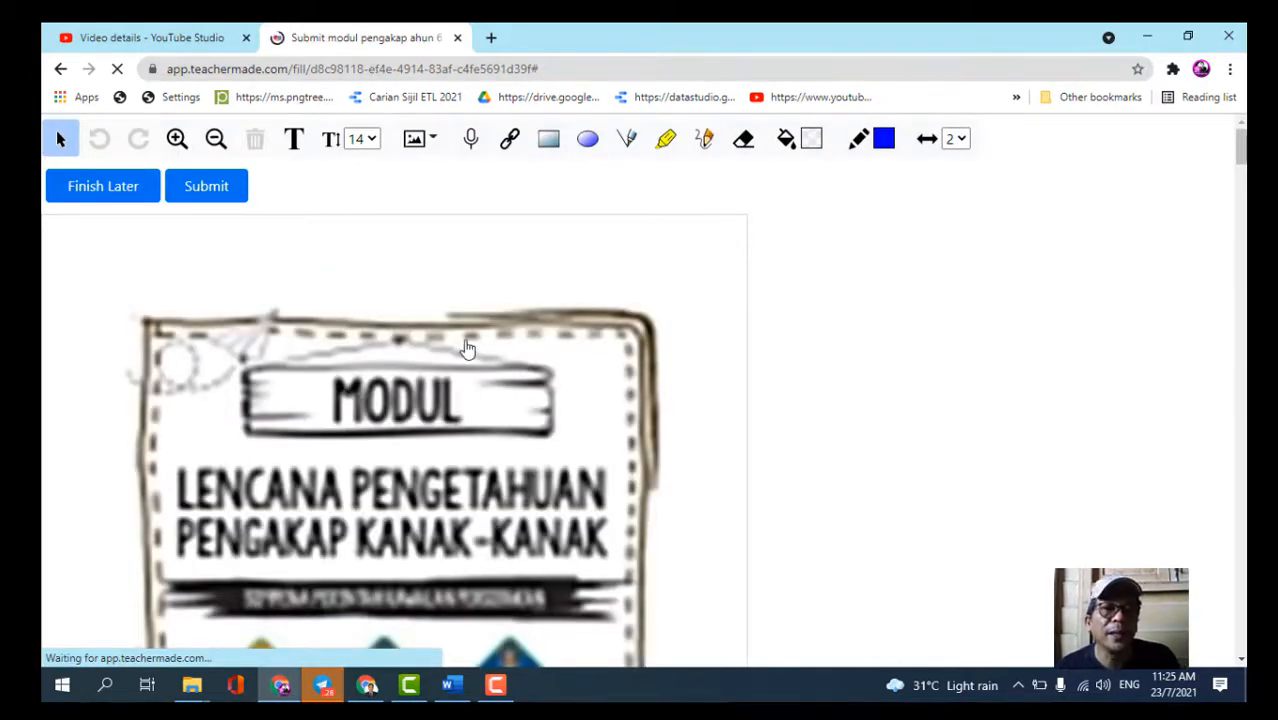
scroll(476, 414, "down", 10)
scroll(476, 414, "down", 4)
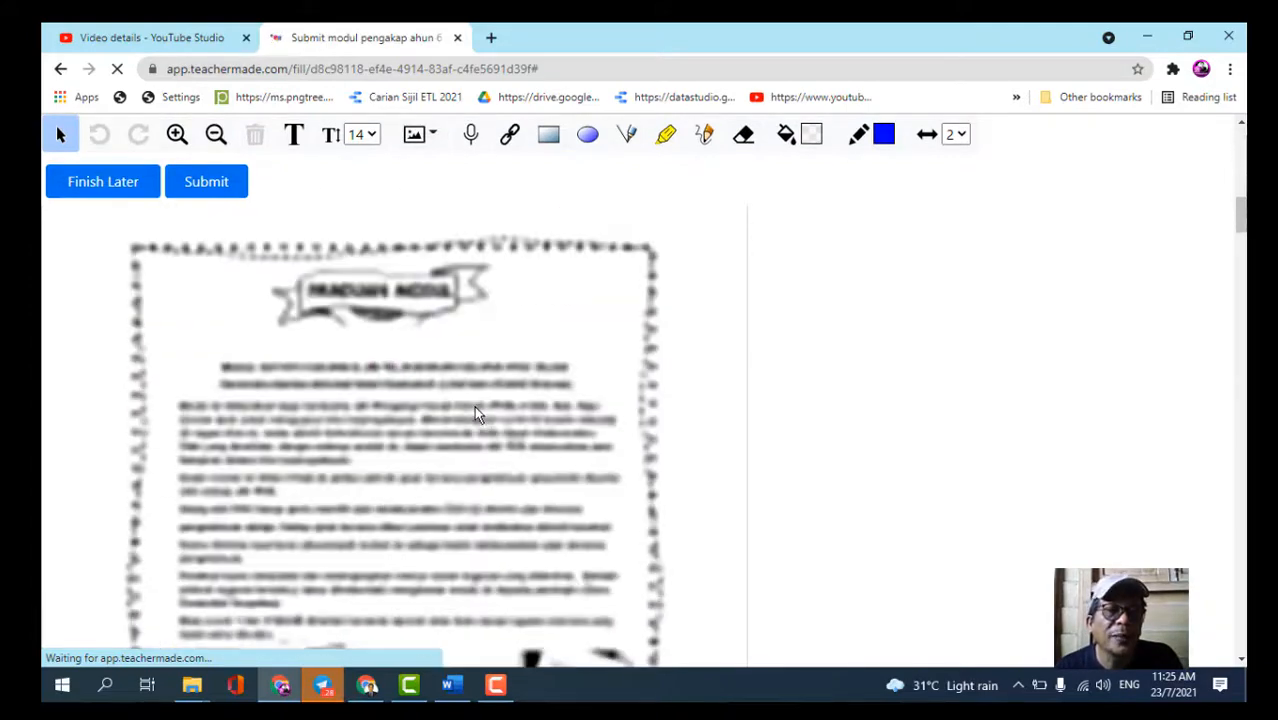
scroll(476, 414, "up", 7)
scroll(476, 414, "down", 8)
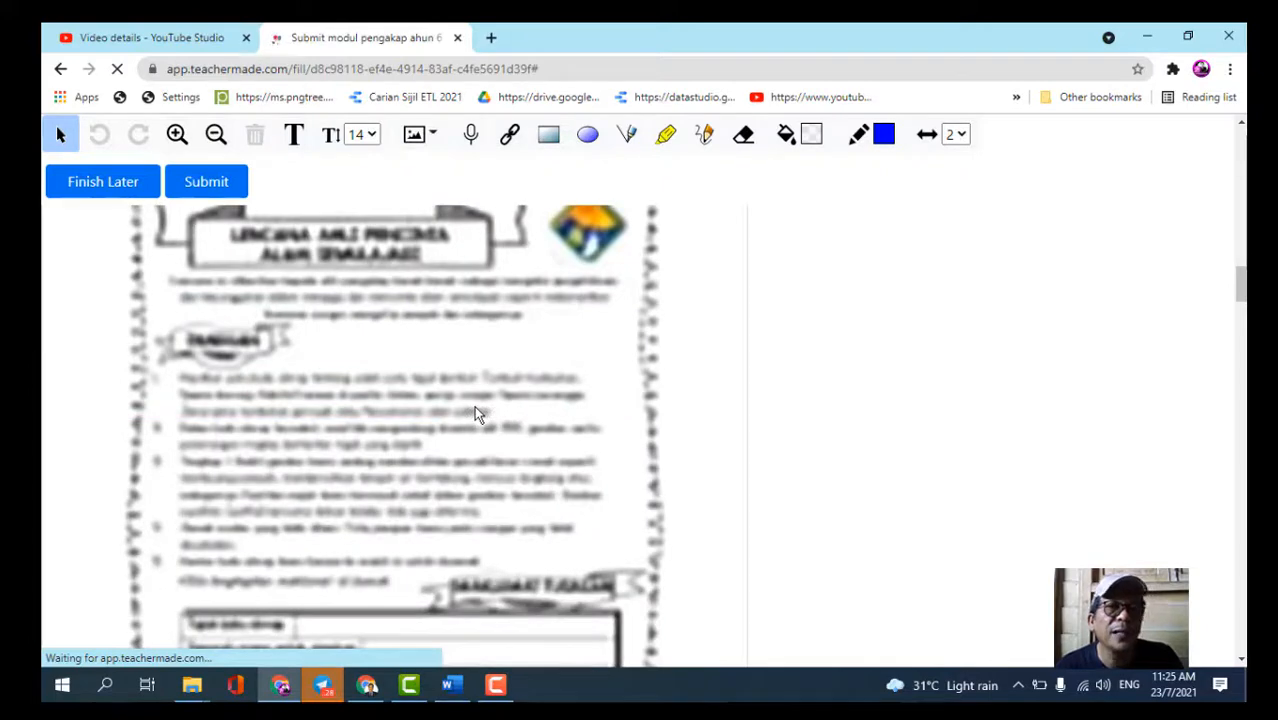
scroll(476, 414, "down", 4)
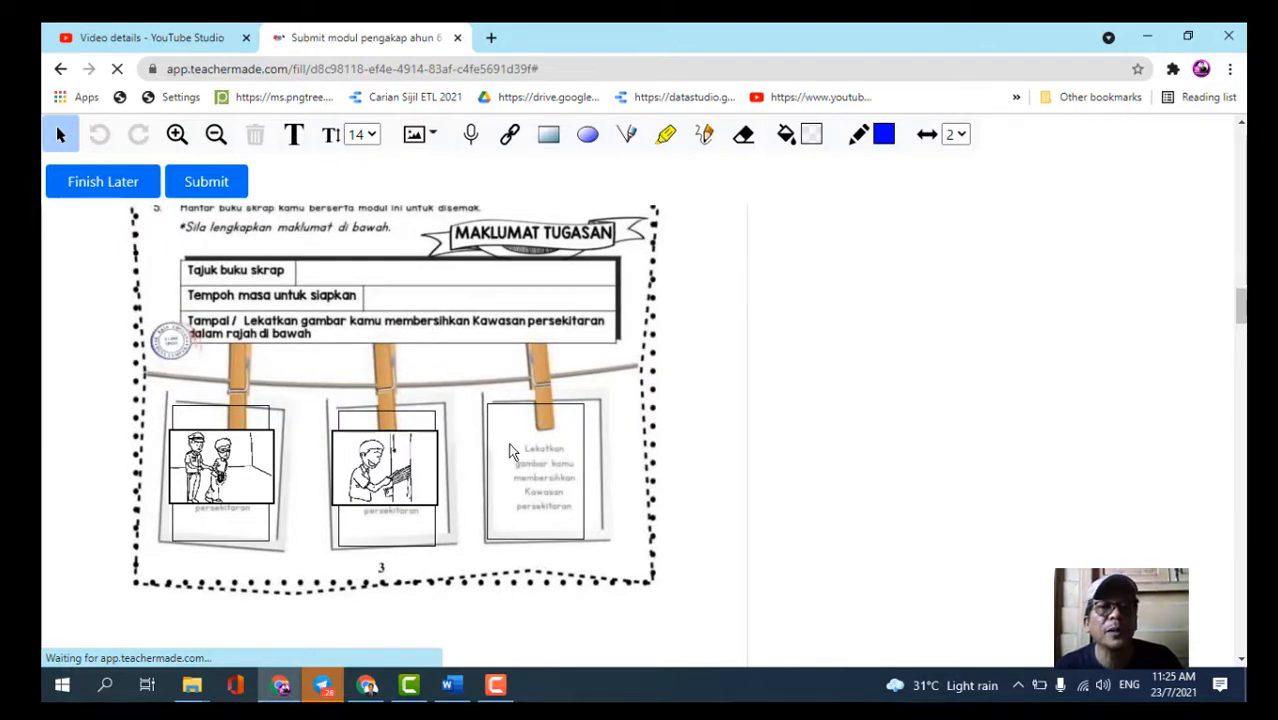
Upload picture 01 of two children outdoors into the third clothesline frame, resized to fit.
left_click(431, 140)
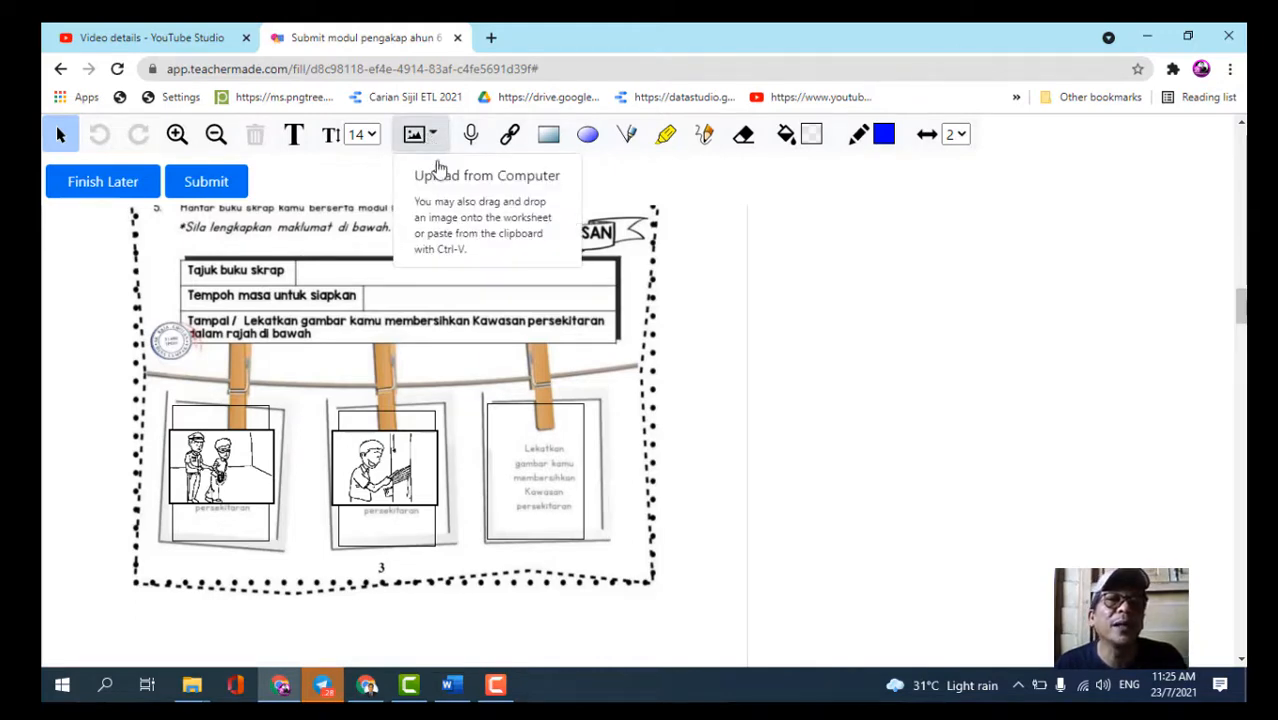
left_click(439, 181)
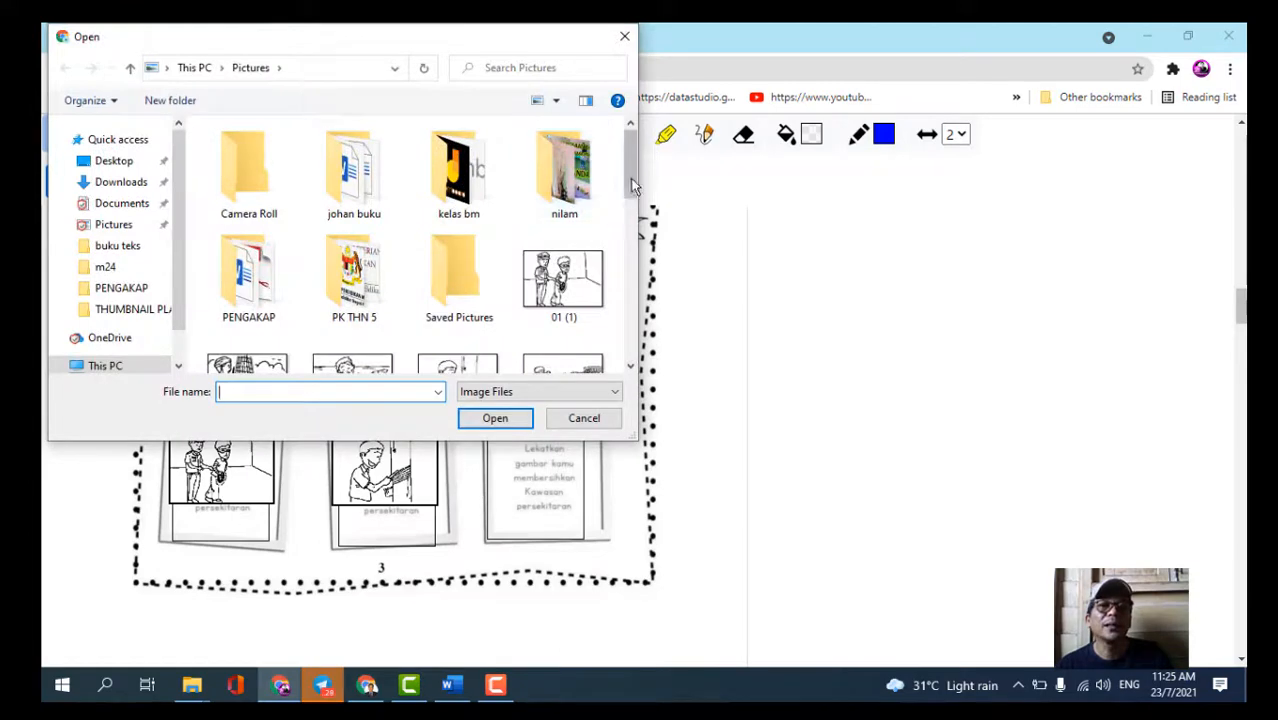
scroll(590, 215, "down", 3)
double_click(580, 193)
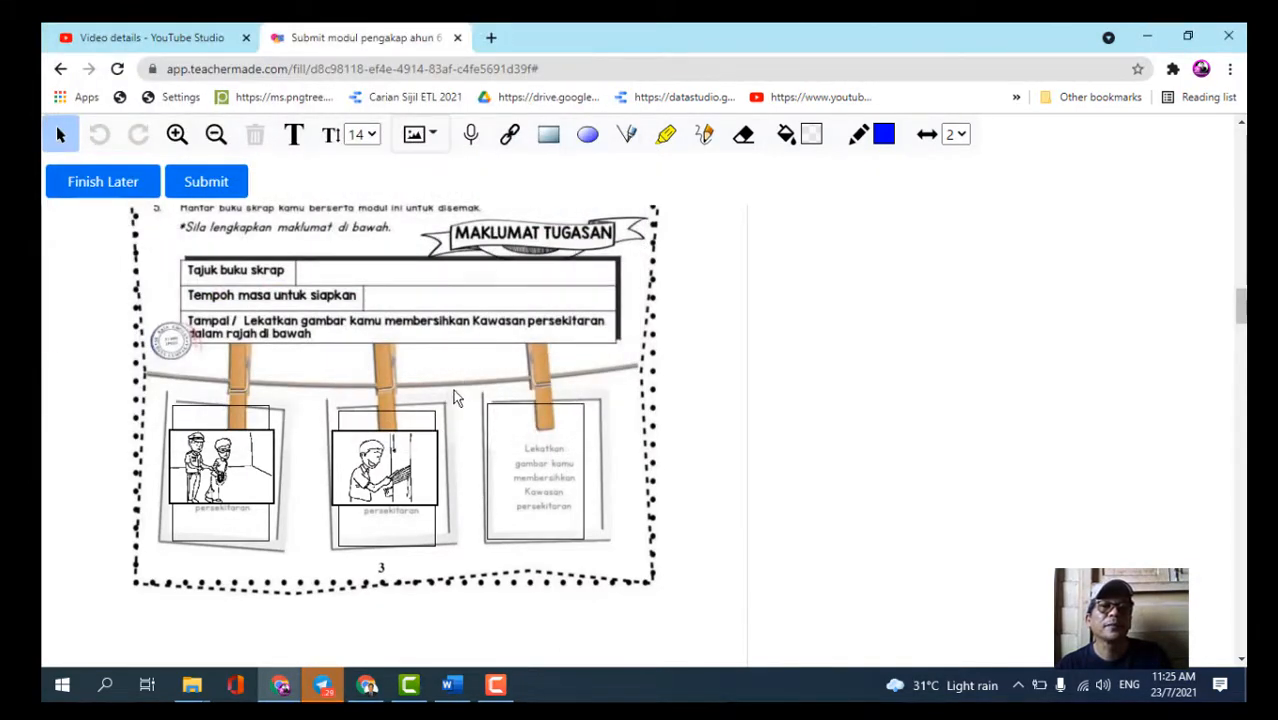
left_click_drag(152, 289, 589, 474)
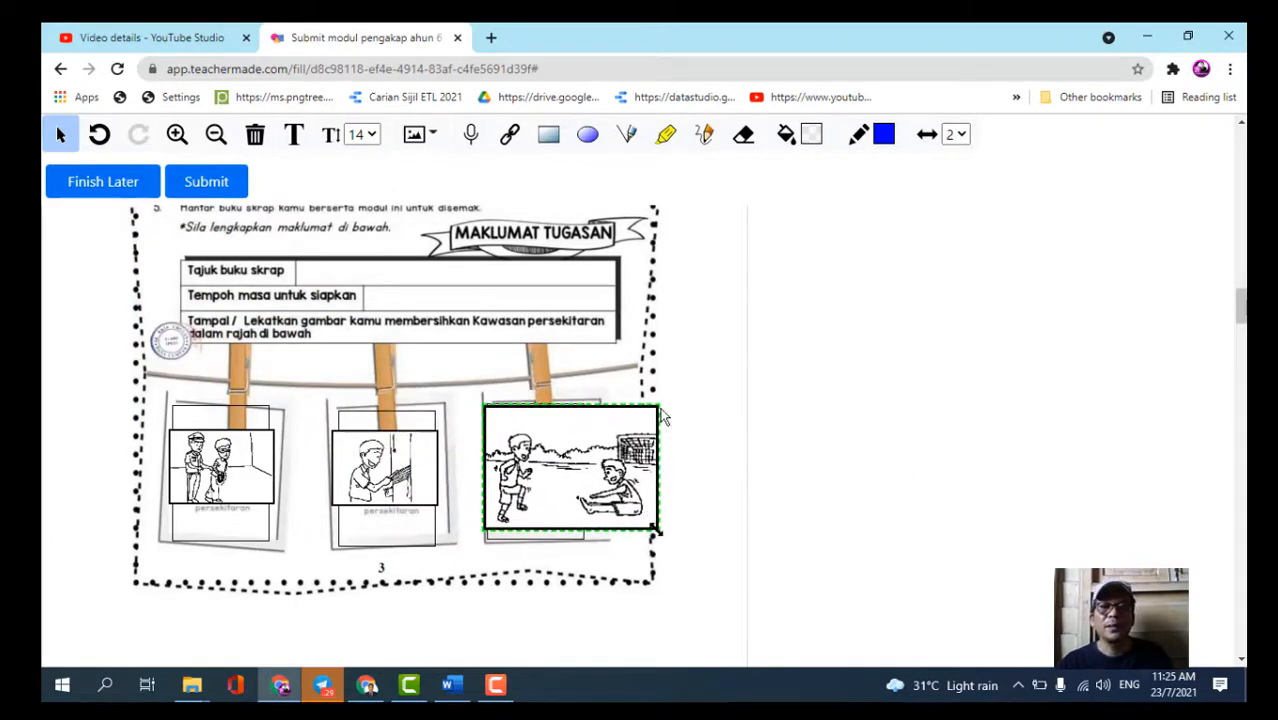
mouse_move(482, 424)
left_mouse_down()
mouse_move(491, 438)
mouse_move(464, 423)
left_mouse_up()
left_click_drag(638, 527, 598, 508)
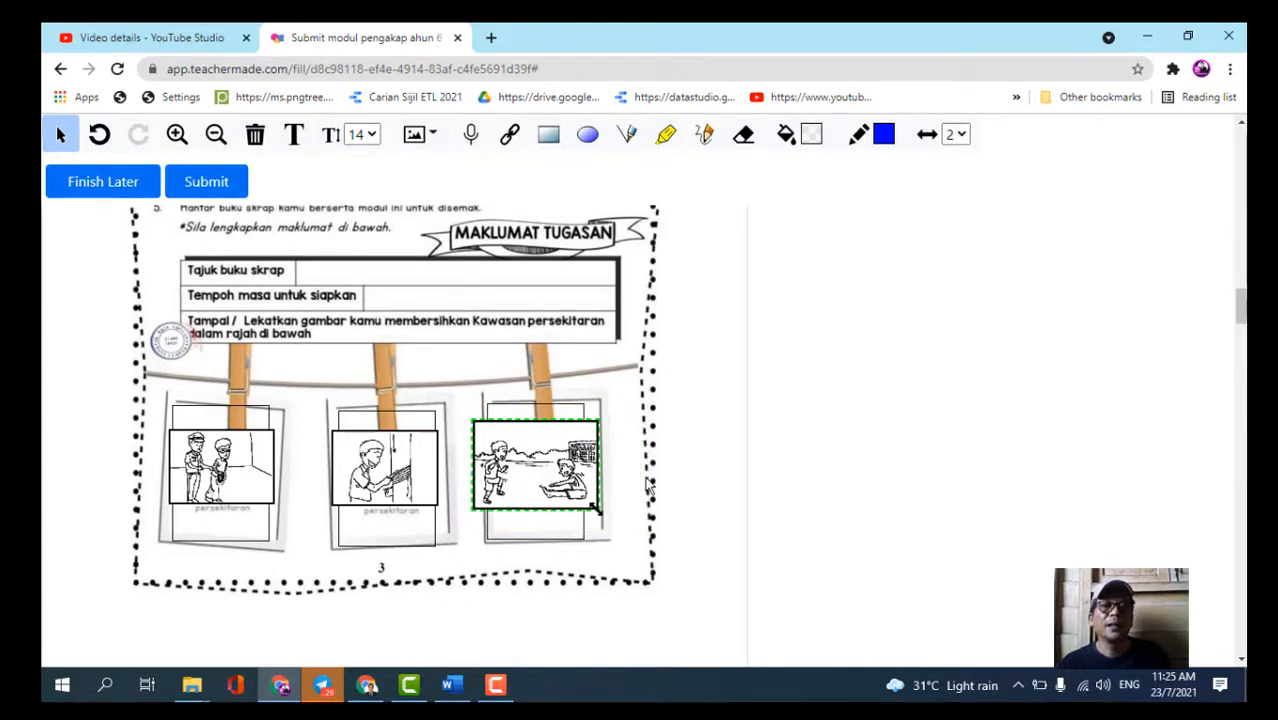
scroll(648, 486, "down", 5)
Answer 'JJJ' on the second line of question 1.
left_click(246, 346)
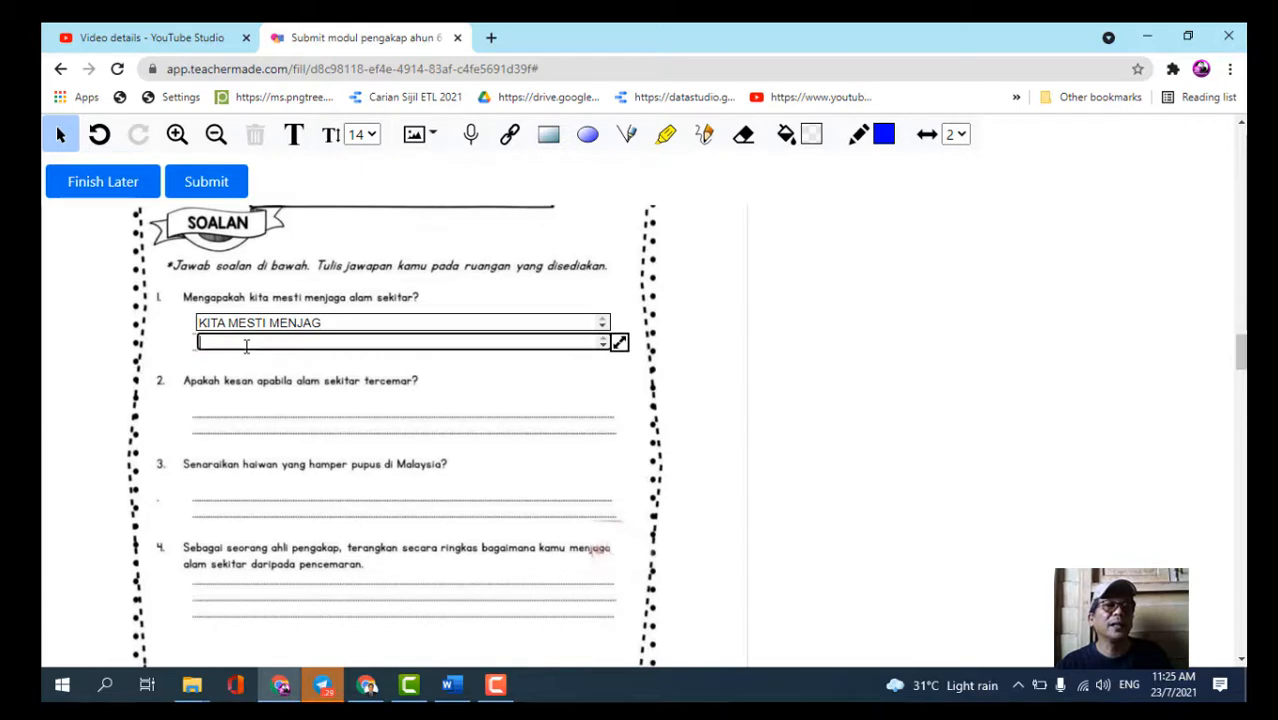
type("JJJJJJJJ")
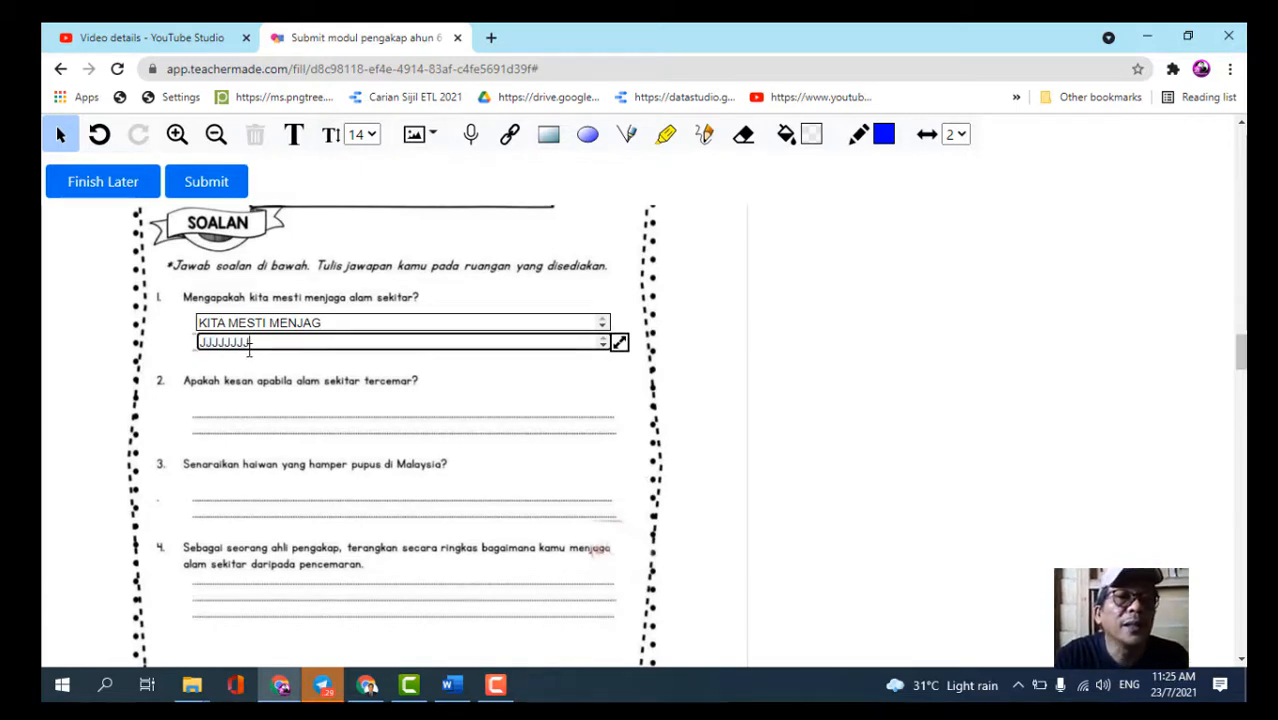
left_click(645, 393)
Save progress with Finish Later, then reload the worksheet to check the saved answers.
left_click(103, 186)
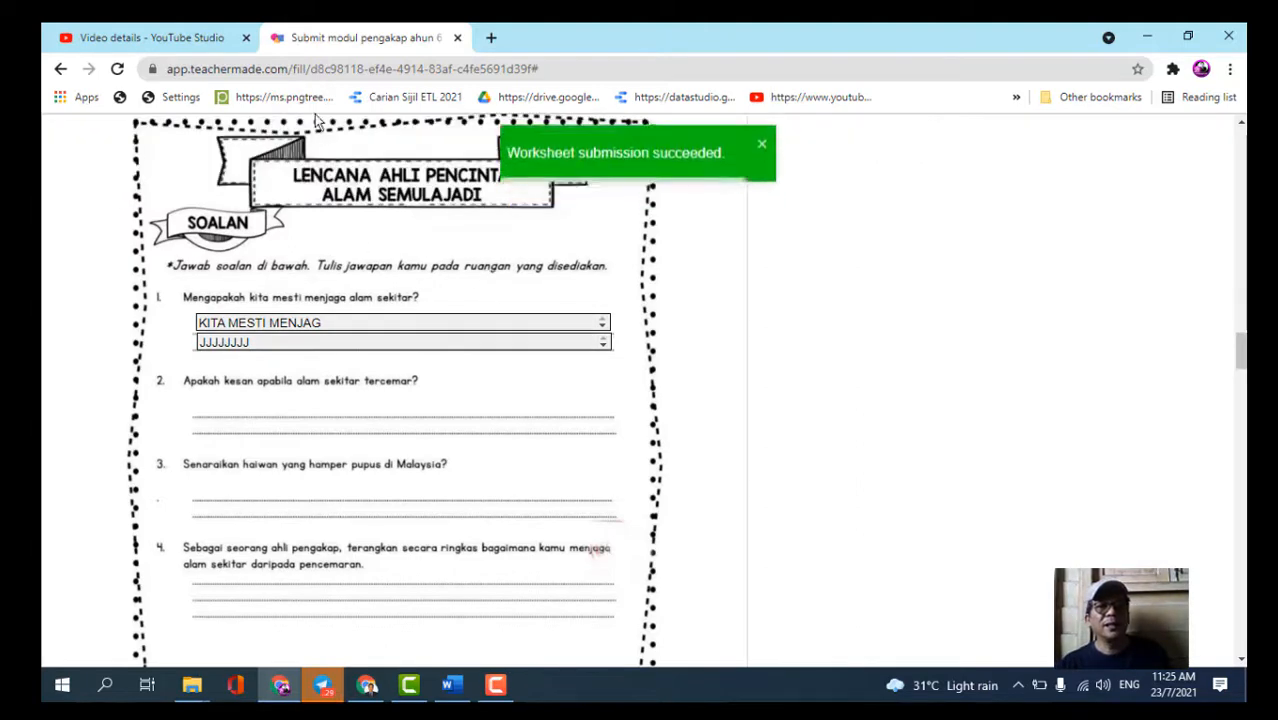
left_click(297, 71)
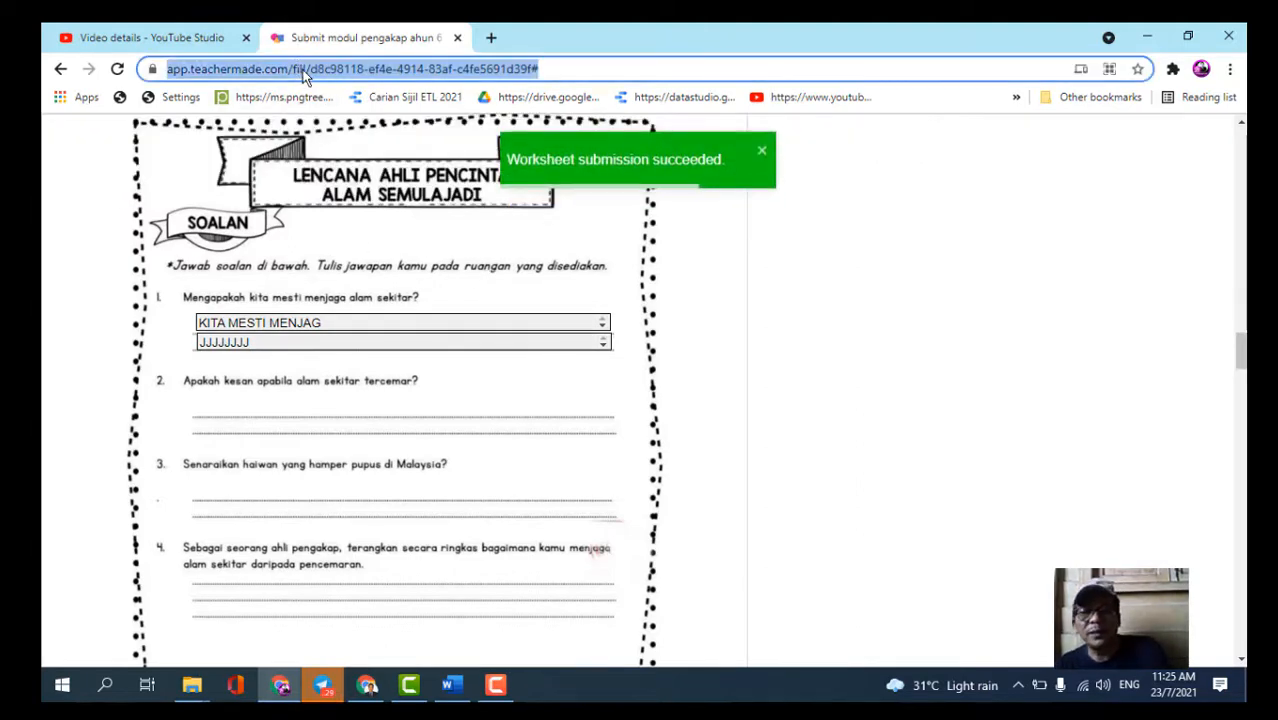
key("Return")
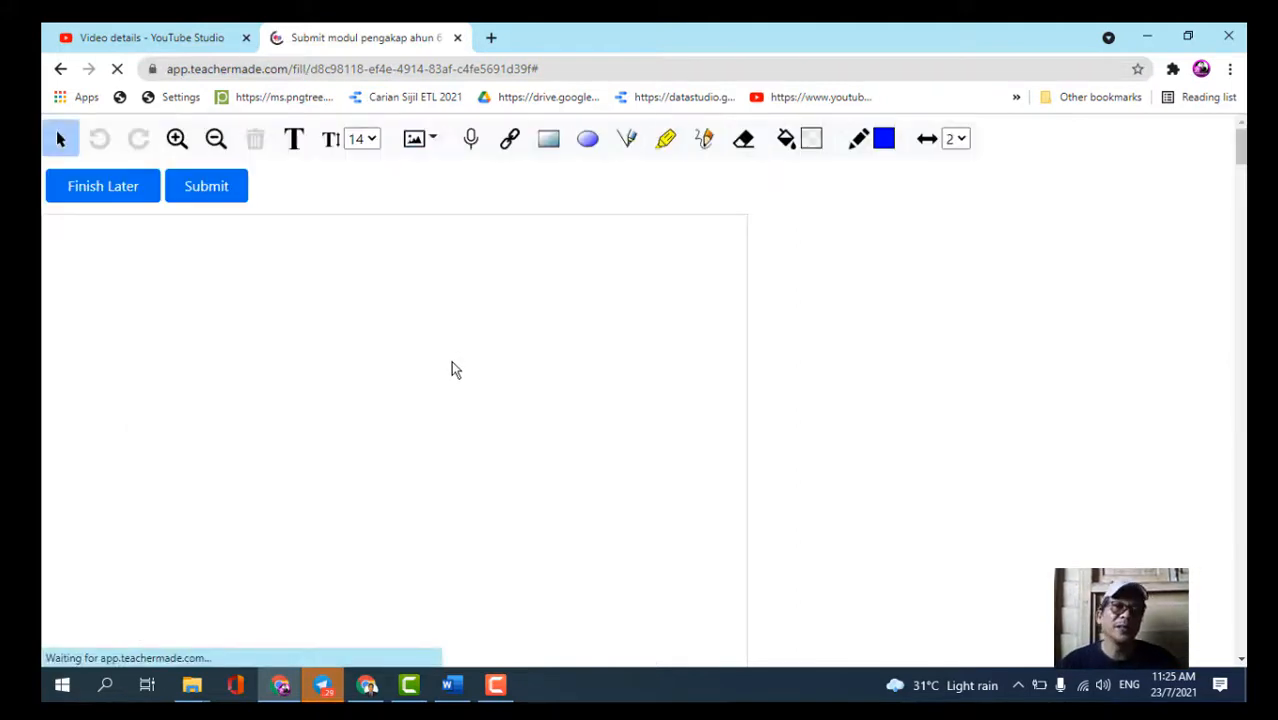
scroll(565, 415, "down", 5)
scroll(565, 410, "up", 5)
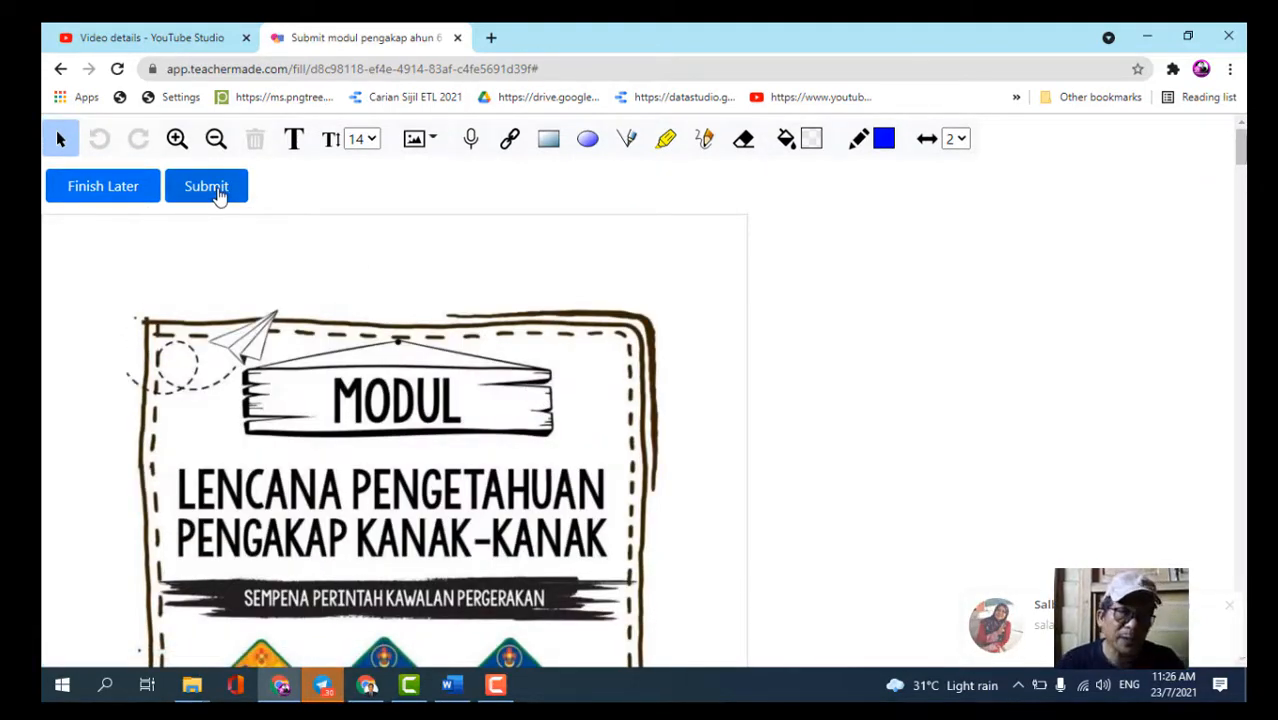
Submit the worksheet, confirming Yes despite the unanswered question.
left_click(219, 197)
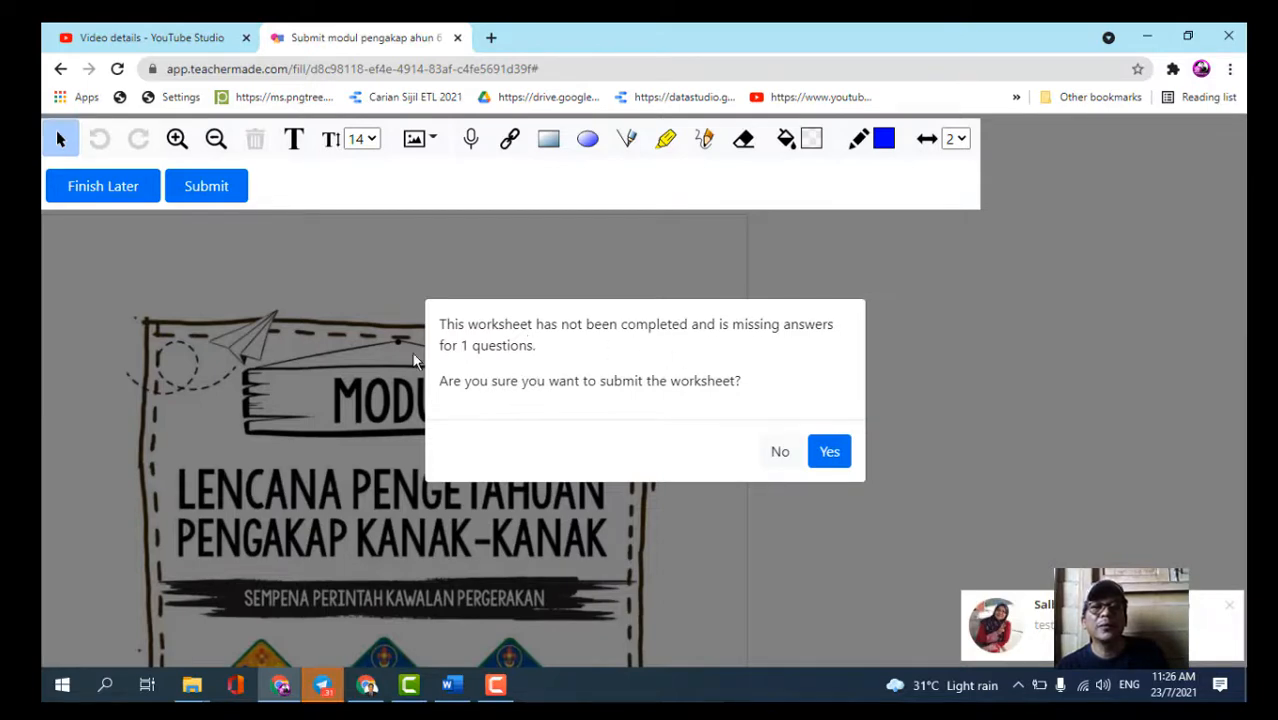
left_click(827, 451)
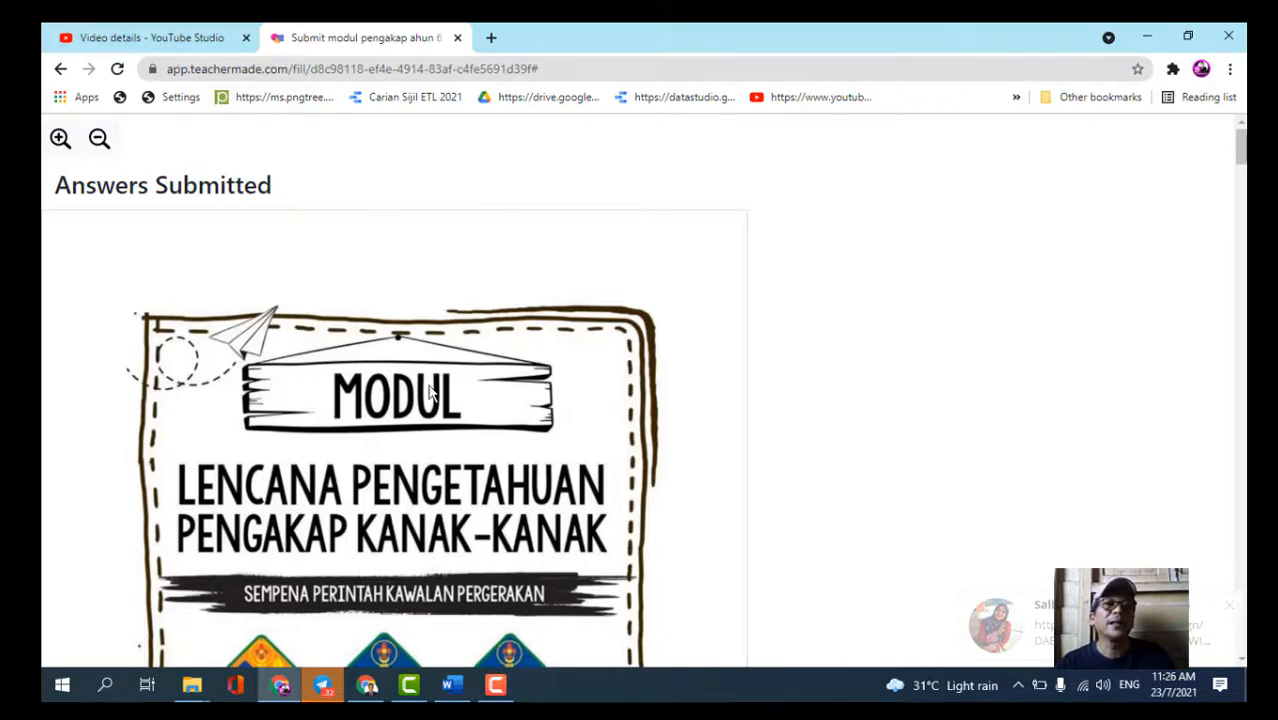
In the teacher's window, open Assignment Detail and view the student's submitted responses.
left_click(368, 686)
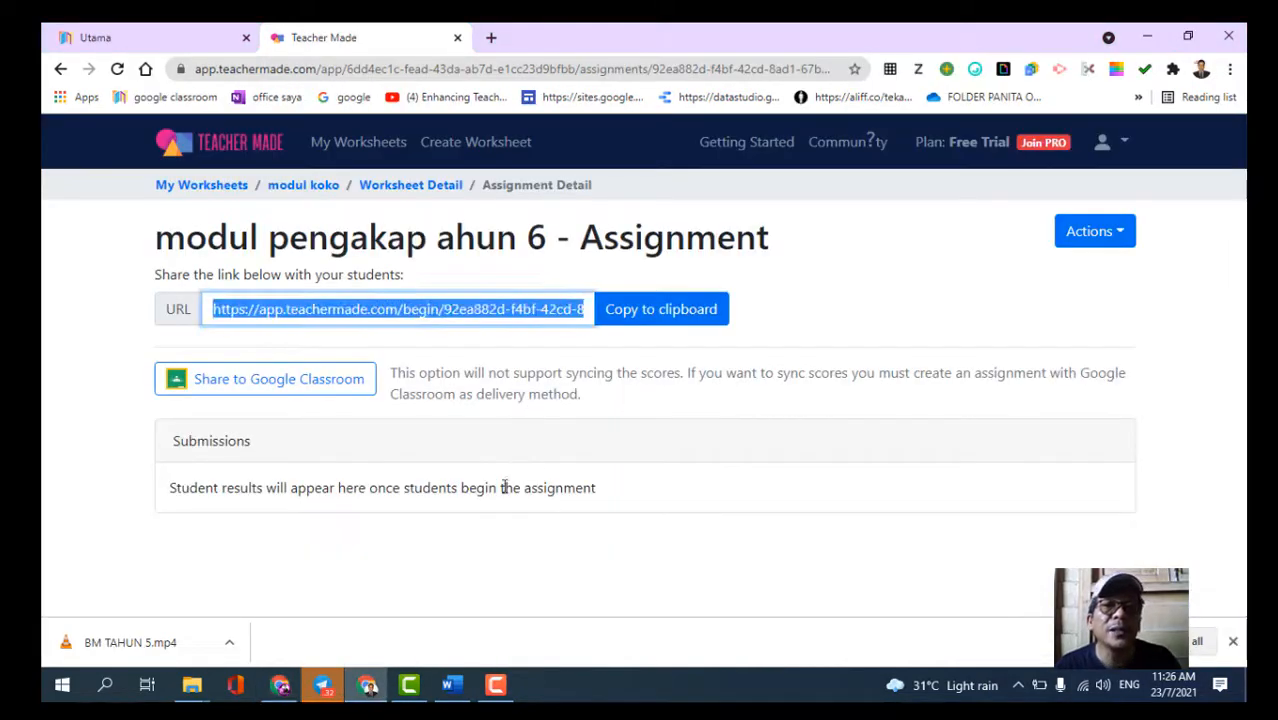
left_click(1122, 233)
left_click(1124, 231)
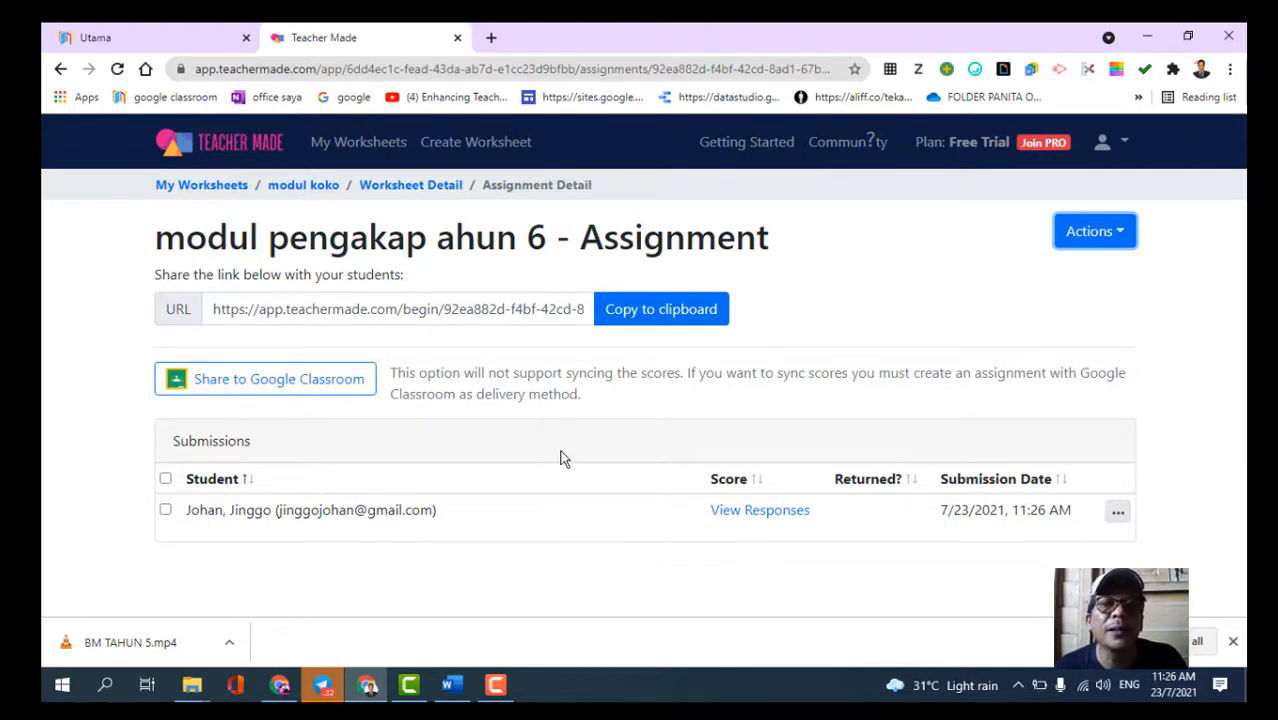
left_click(756, 519)
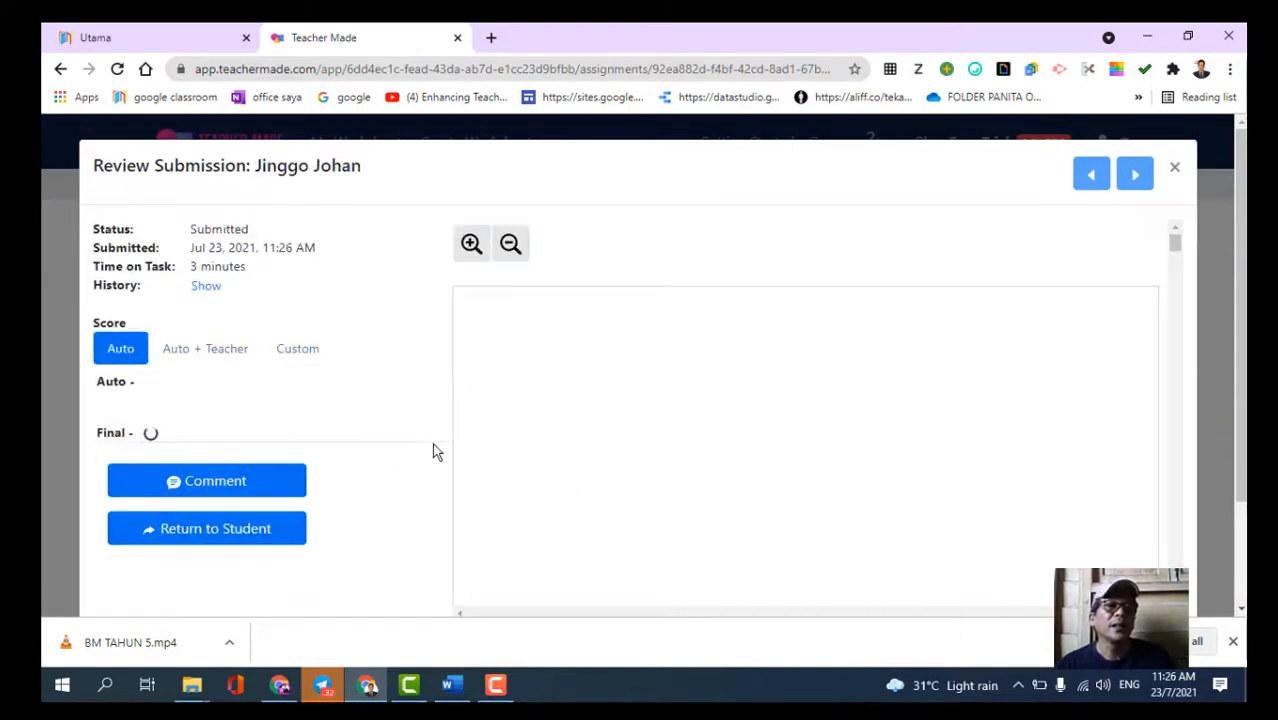
scroll(354, 489, "down", 2)
scroll(831, 387, "down", 5)
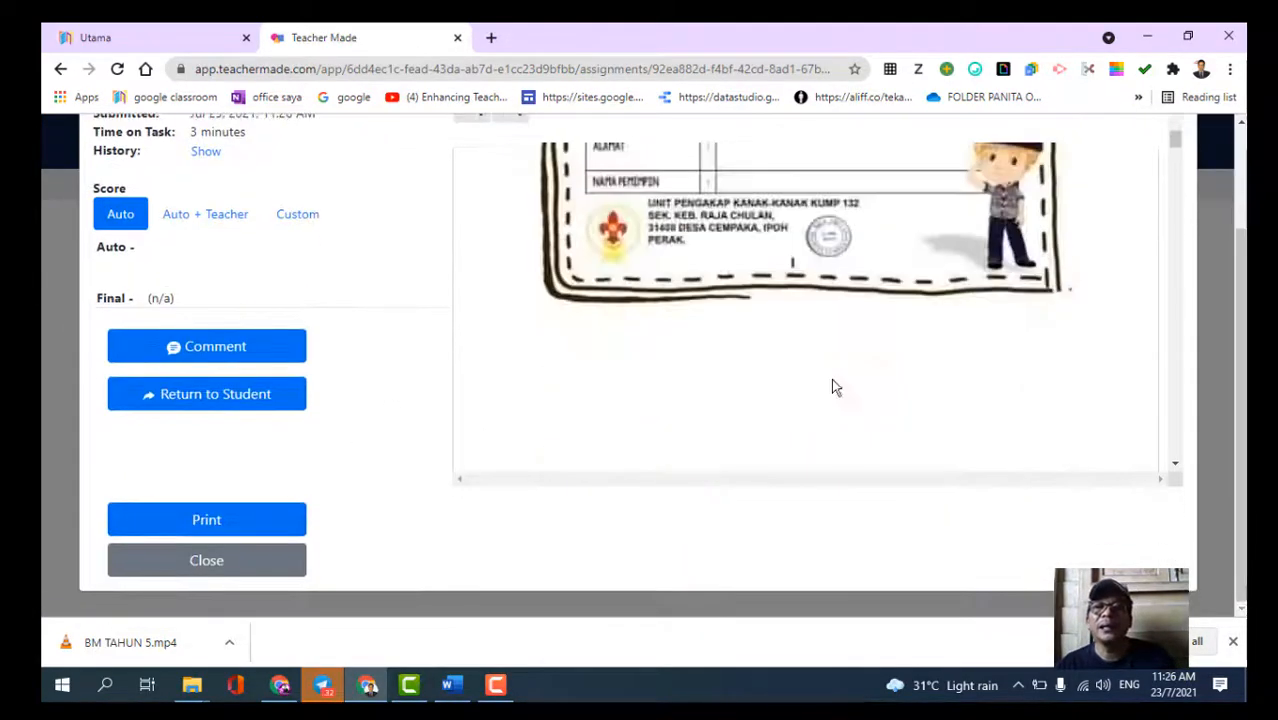
scroll(833, 384, "up", 5)
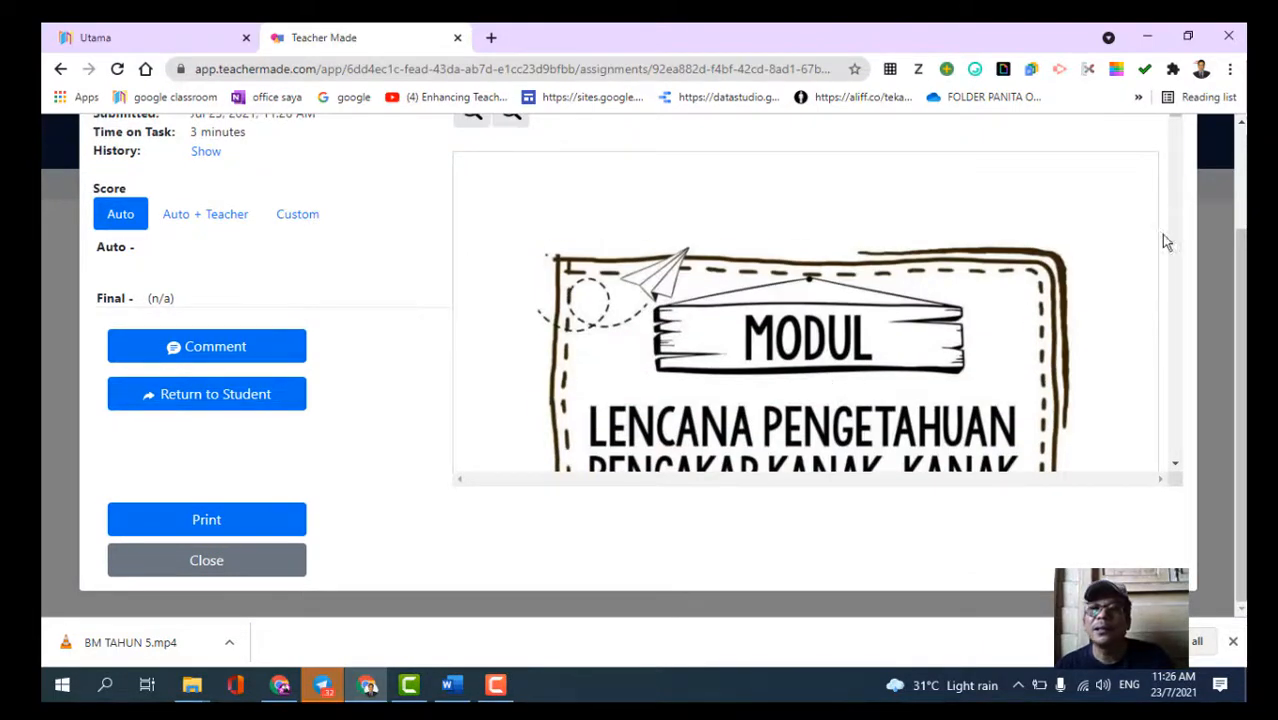
scroll(1140, 193, "down", 8)
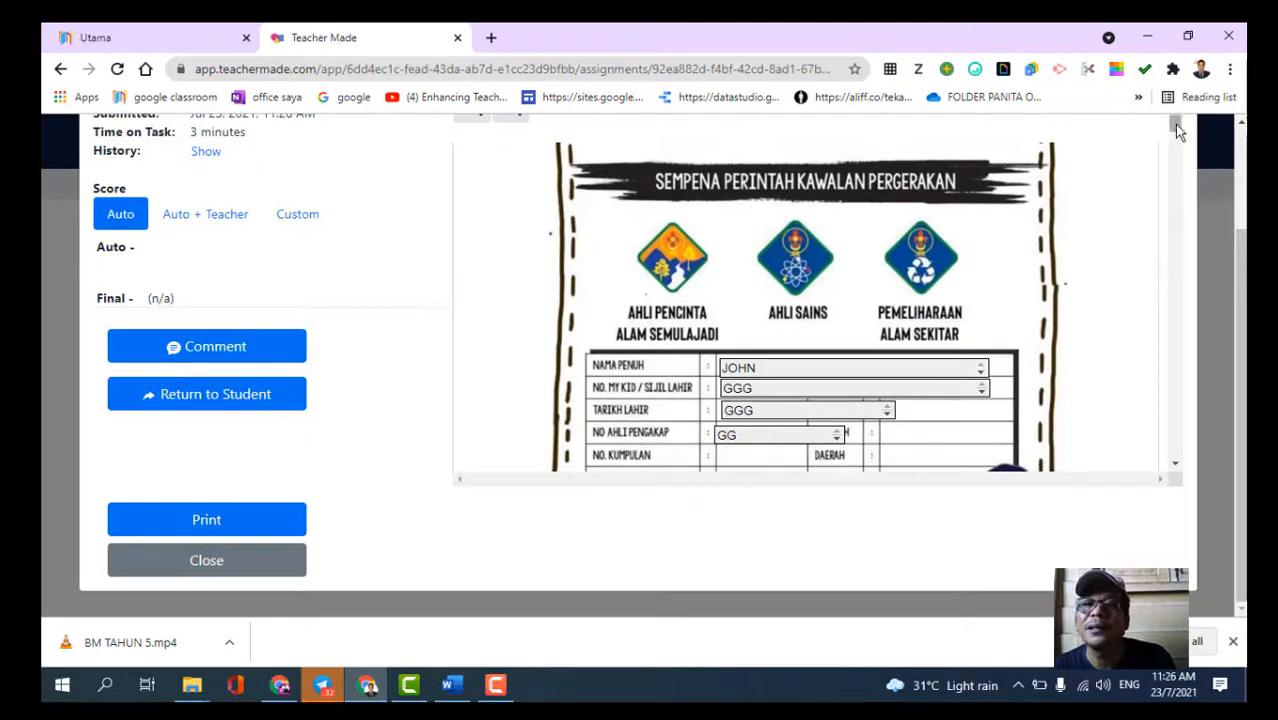
left_click_drag(1175, 125, 1178, 191)
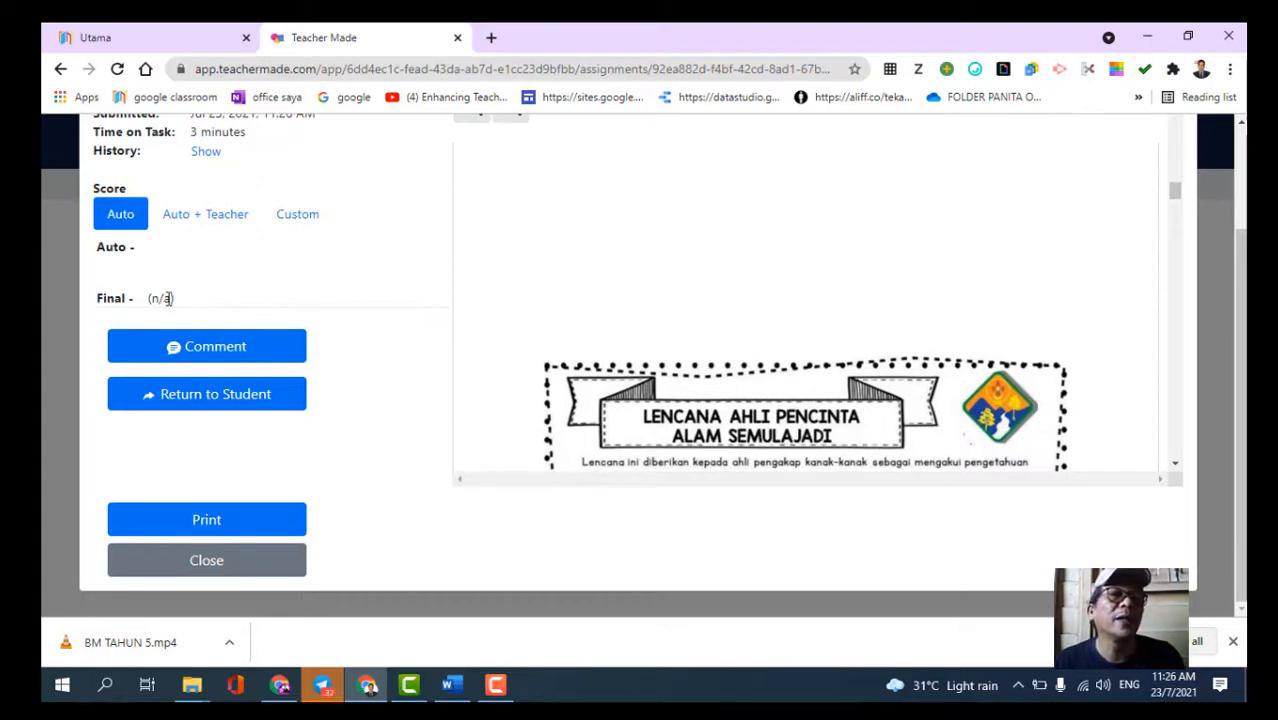
Add the comment 'LULUS' for the student and scroll through the reviewed submission.
left_click(186, 347)
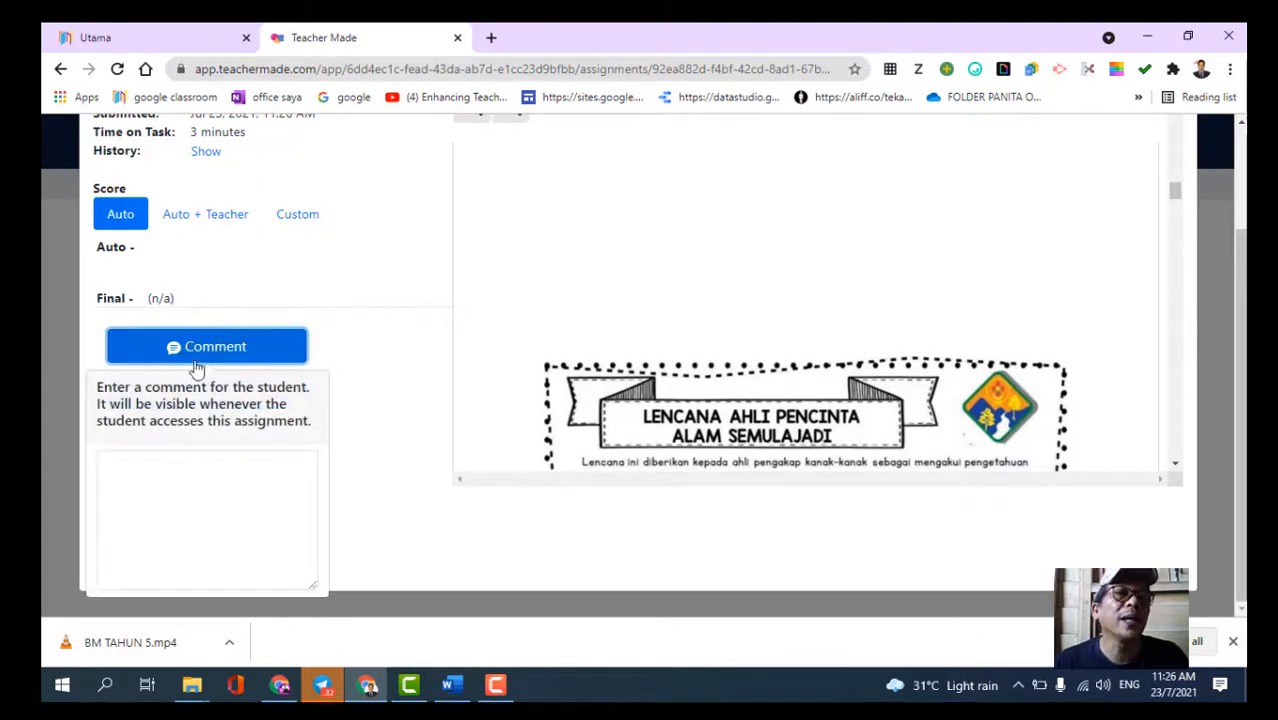
left_click(148, 469)
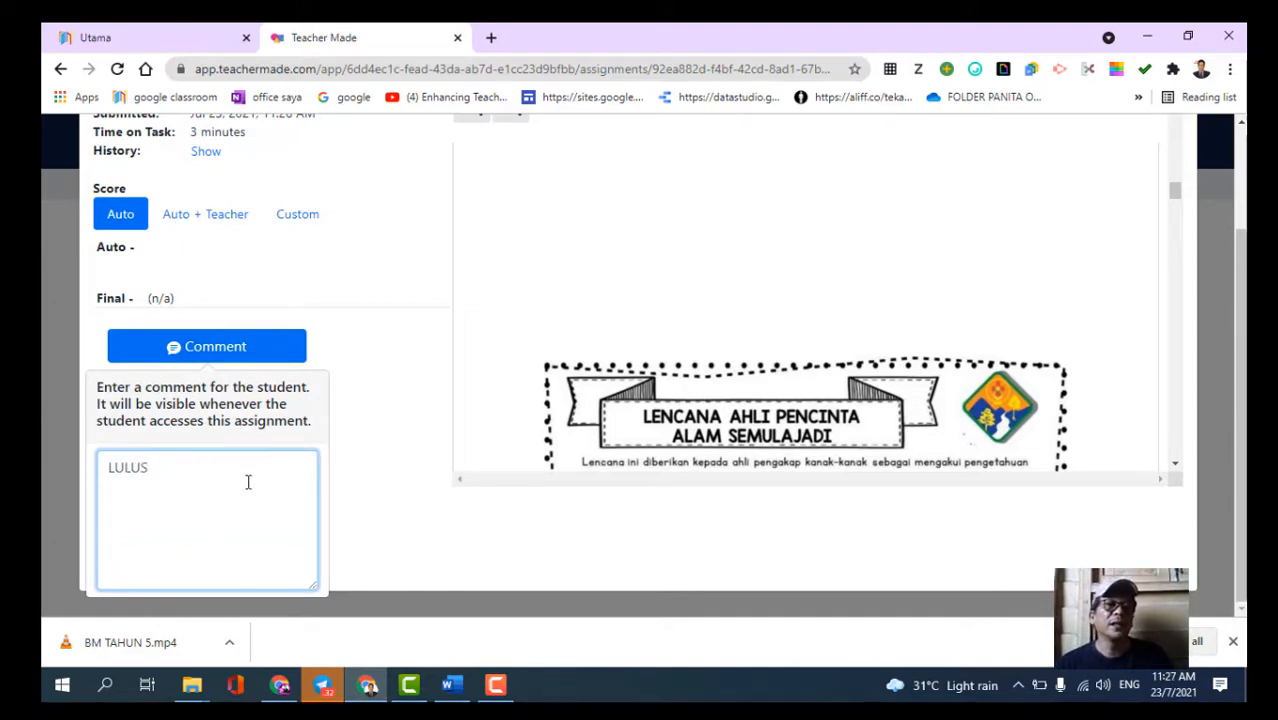
left_click(378, 453)
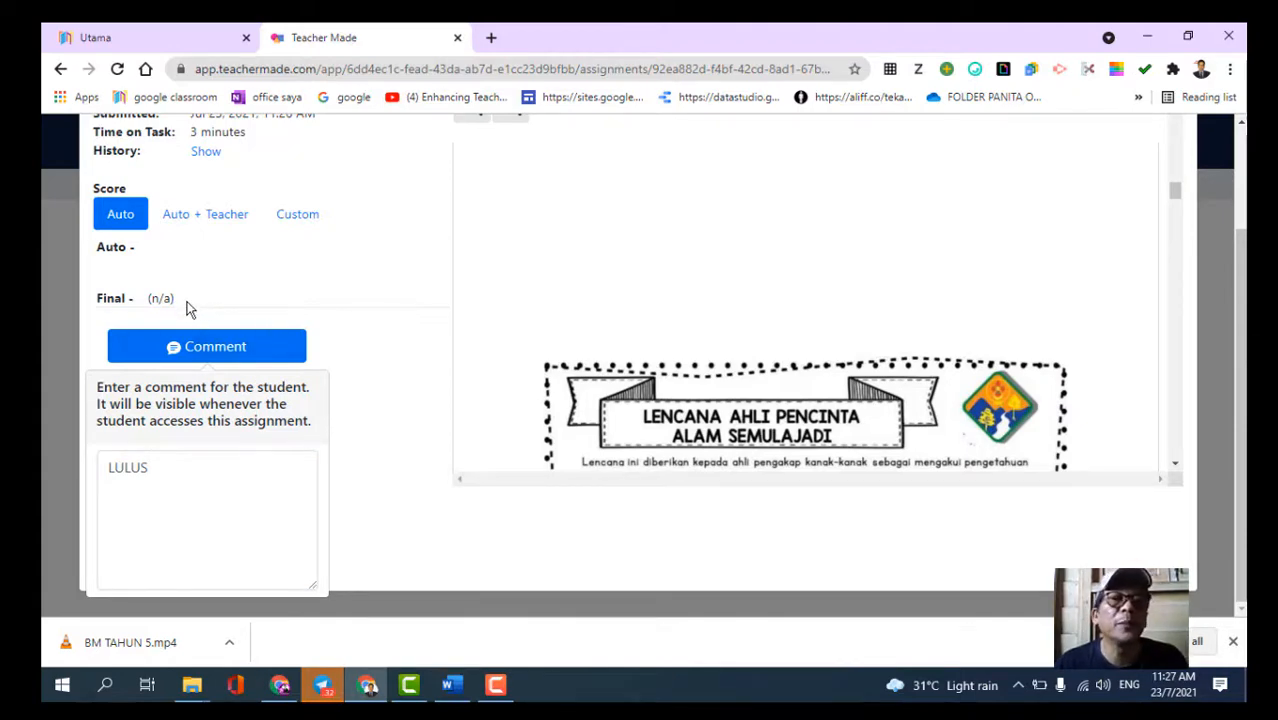
scroll(370, 295, "up", 1)
scroll(370, 295, "up", 2)
scroll(371, 294, "down", 2)
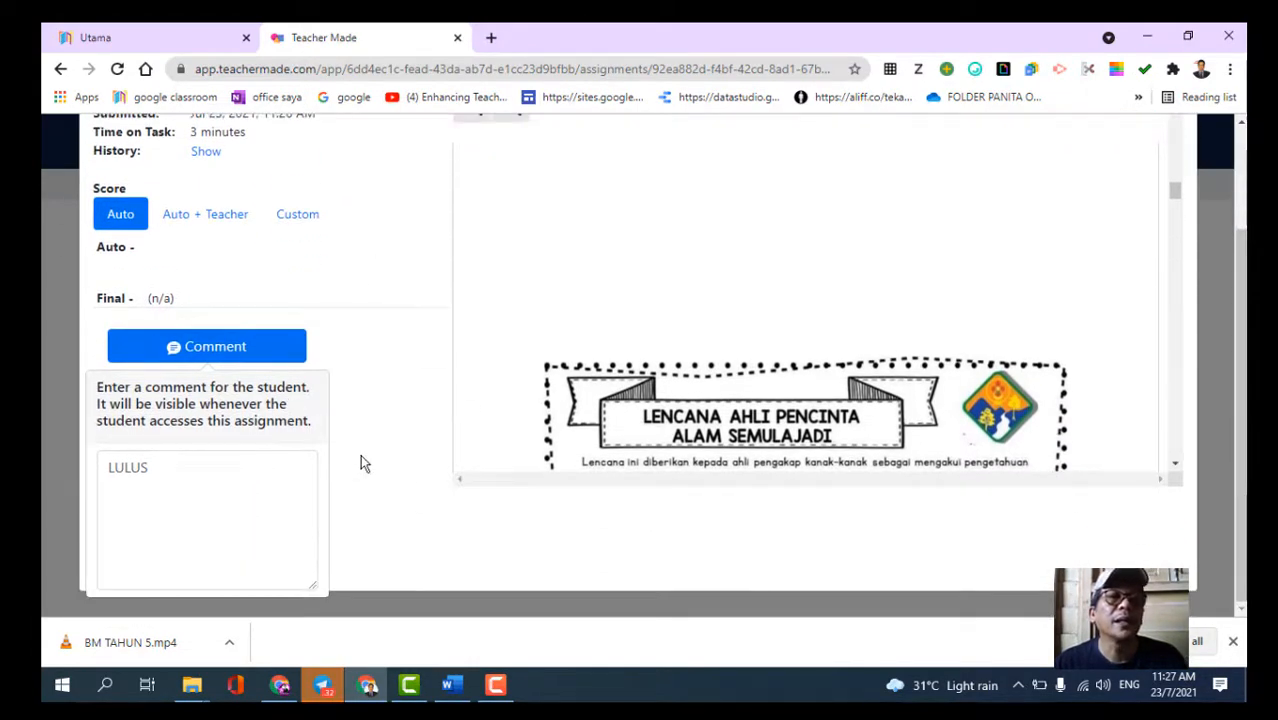
scroll(368, 448, "up", 3)
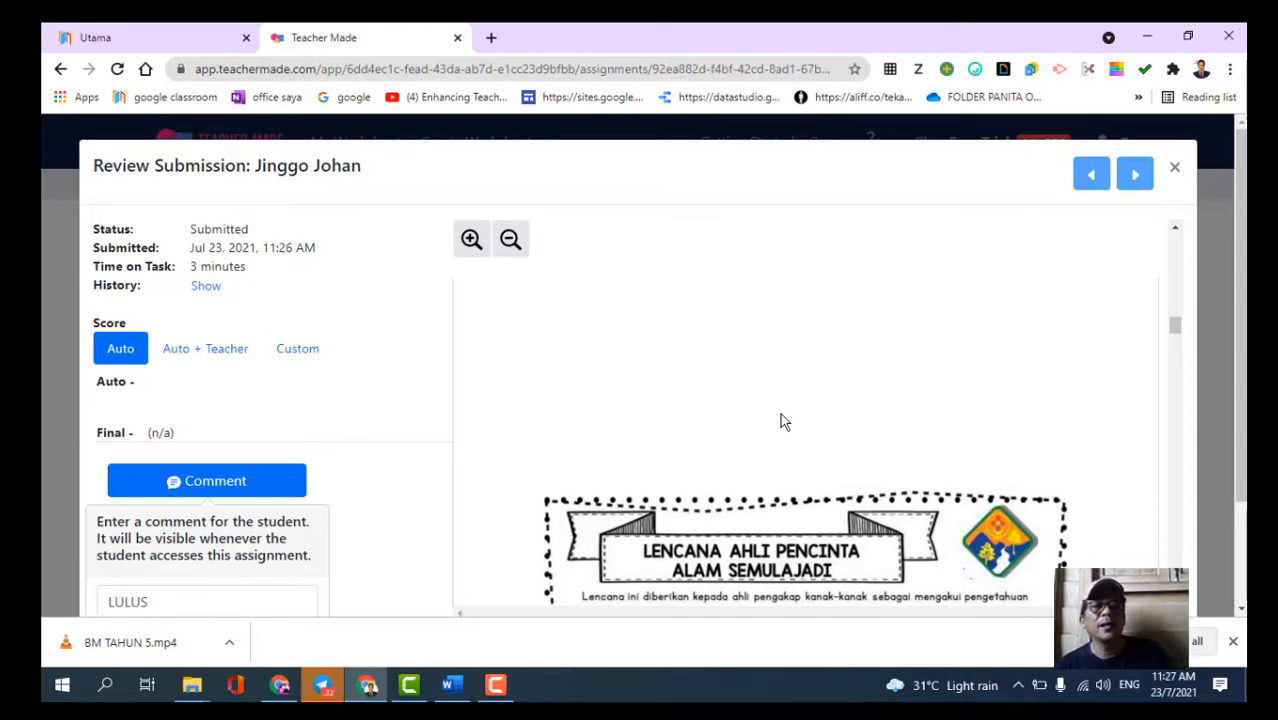
scroll(648, 391, "down", 5)
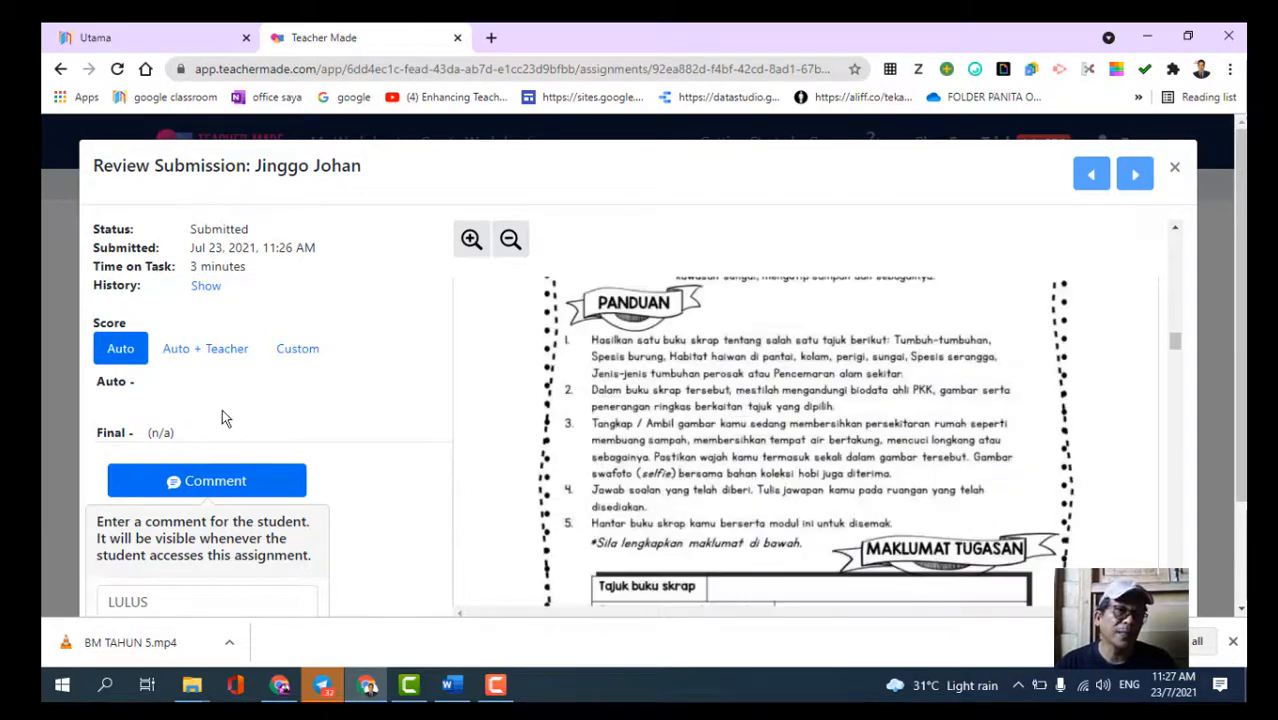
scroll(221, 409, "down", 2)
scroll(288, 408, "up", 2)
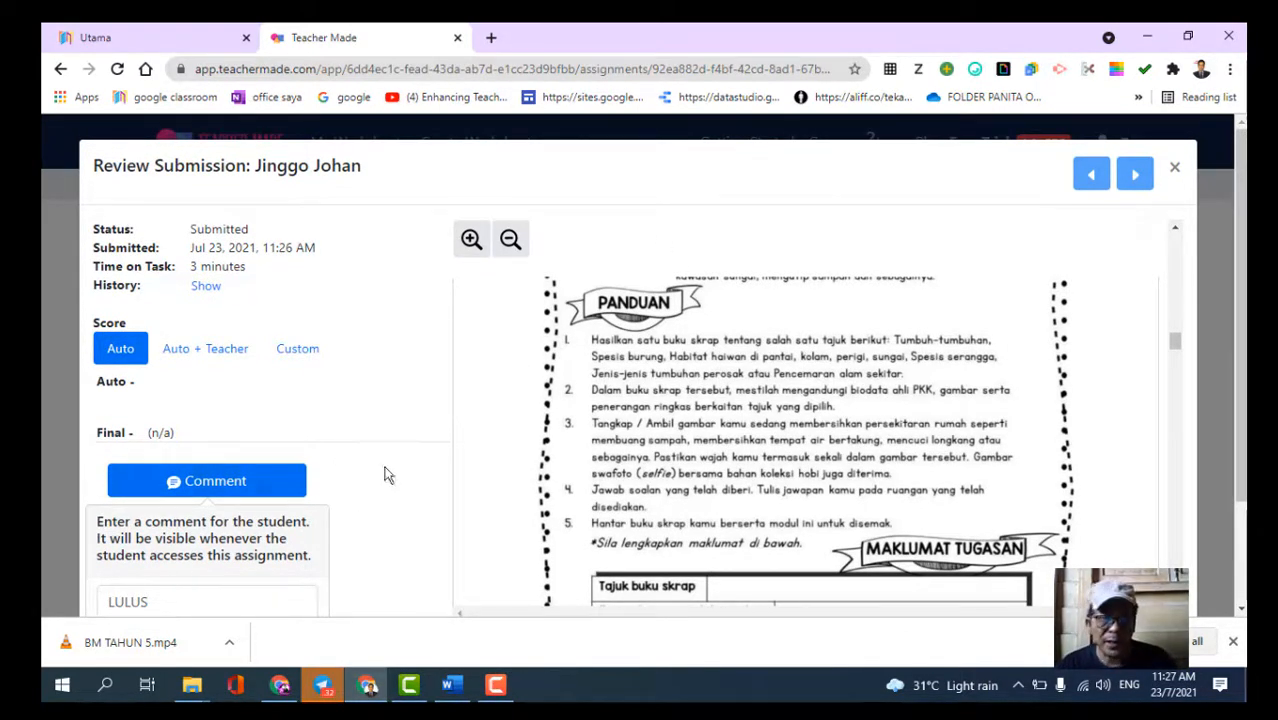
scroll(380, 492, "down", 2)
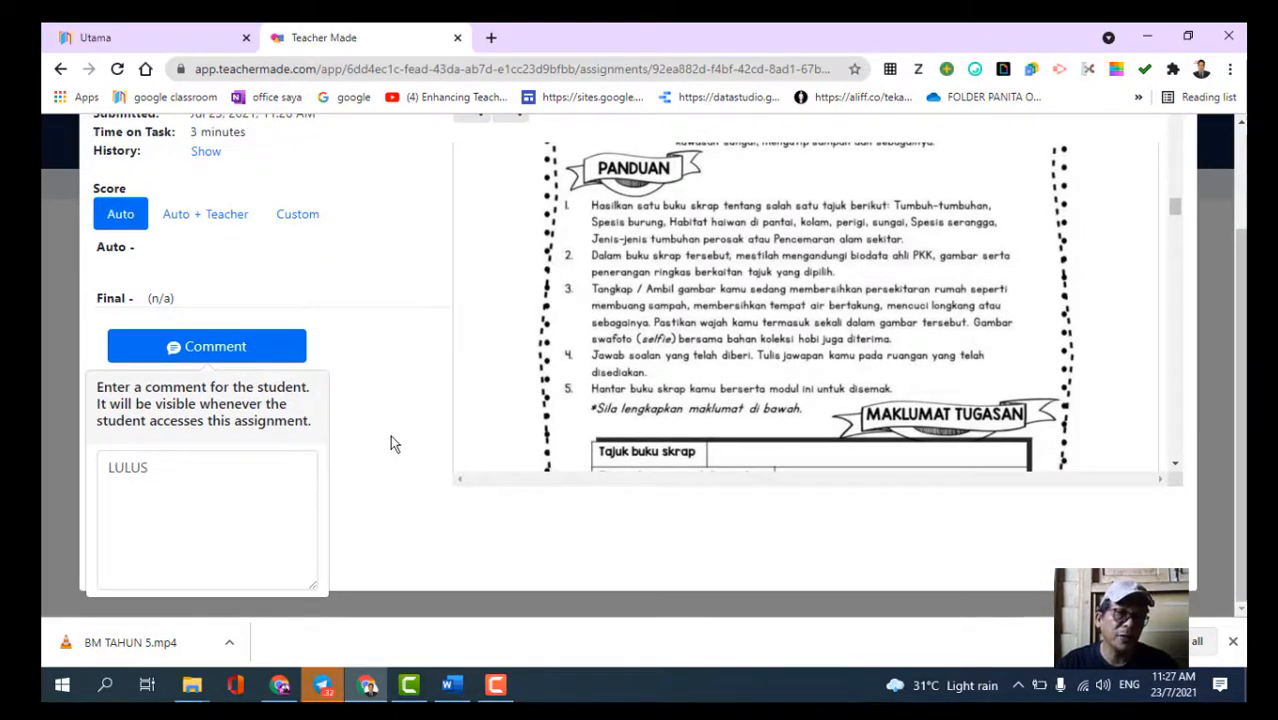
scroll(393, 458, "up", 2)
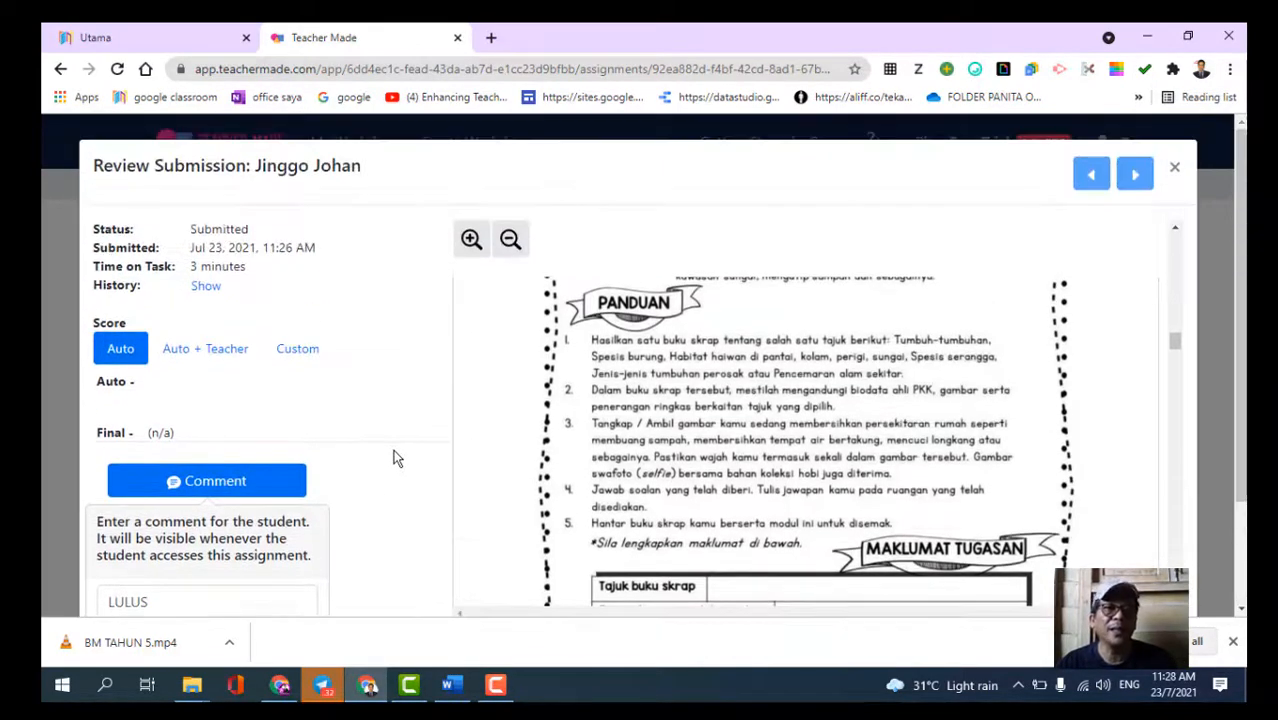